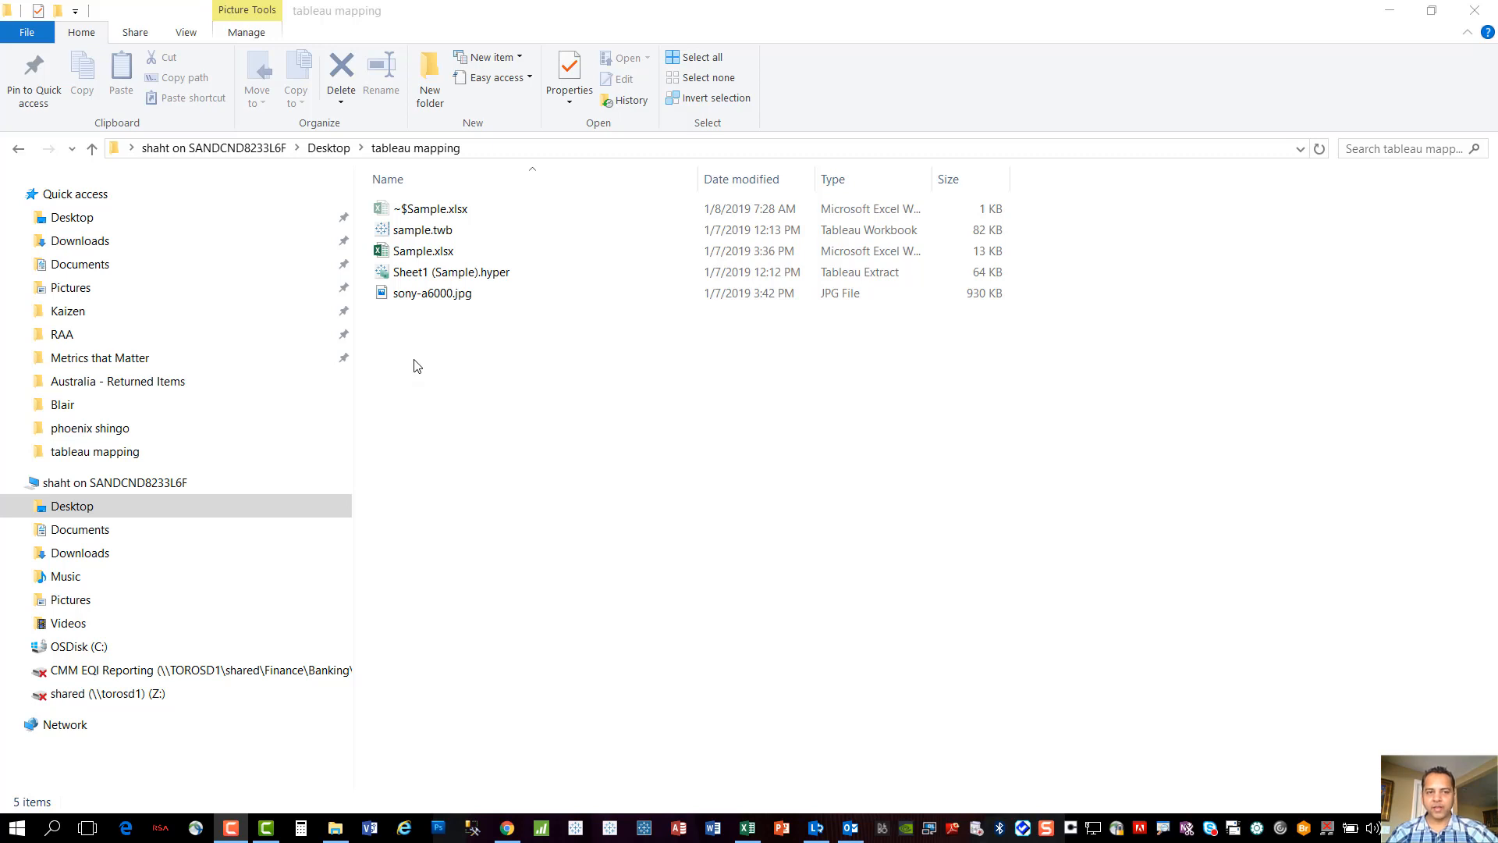
# View the sony-a6000.jpg picture from the tableau mapping folder, then close it.
pyautogui.click(428, 303)
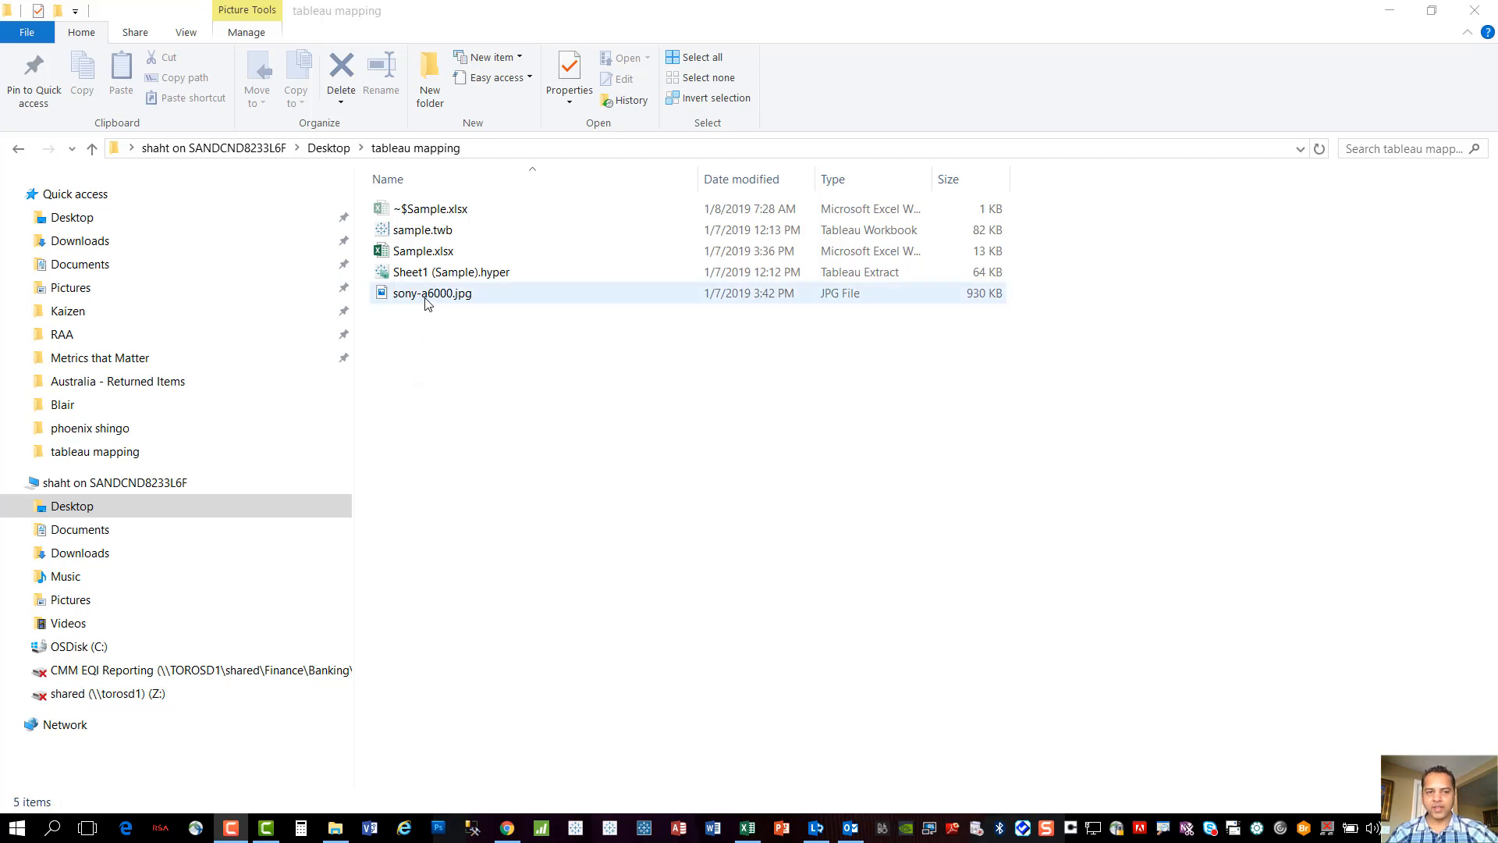
pyautogui.click(419, 256)
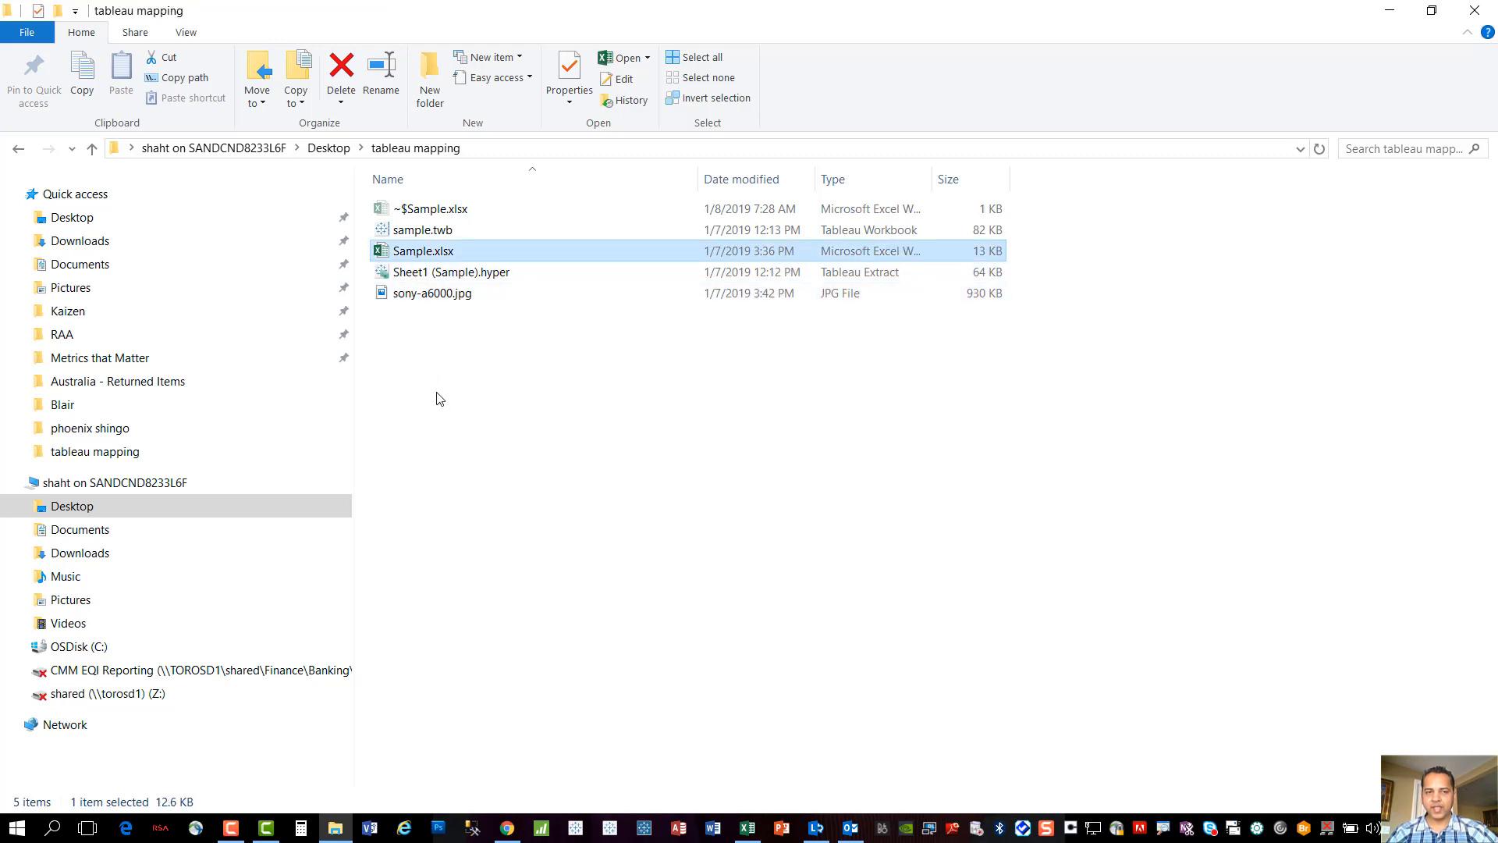
pyautogui.click(427, 302)
pyautogui.doubleClick(428, 303)
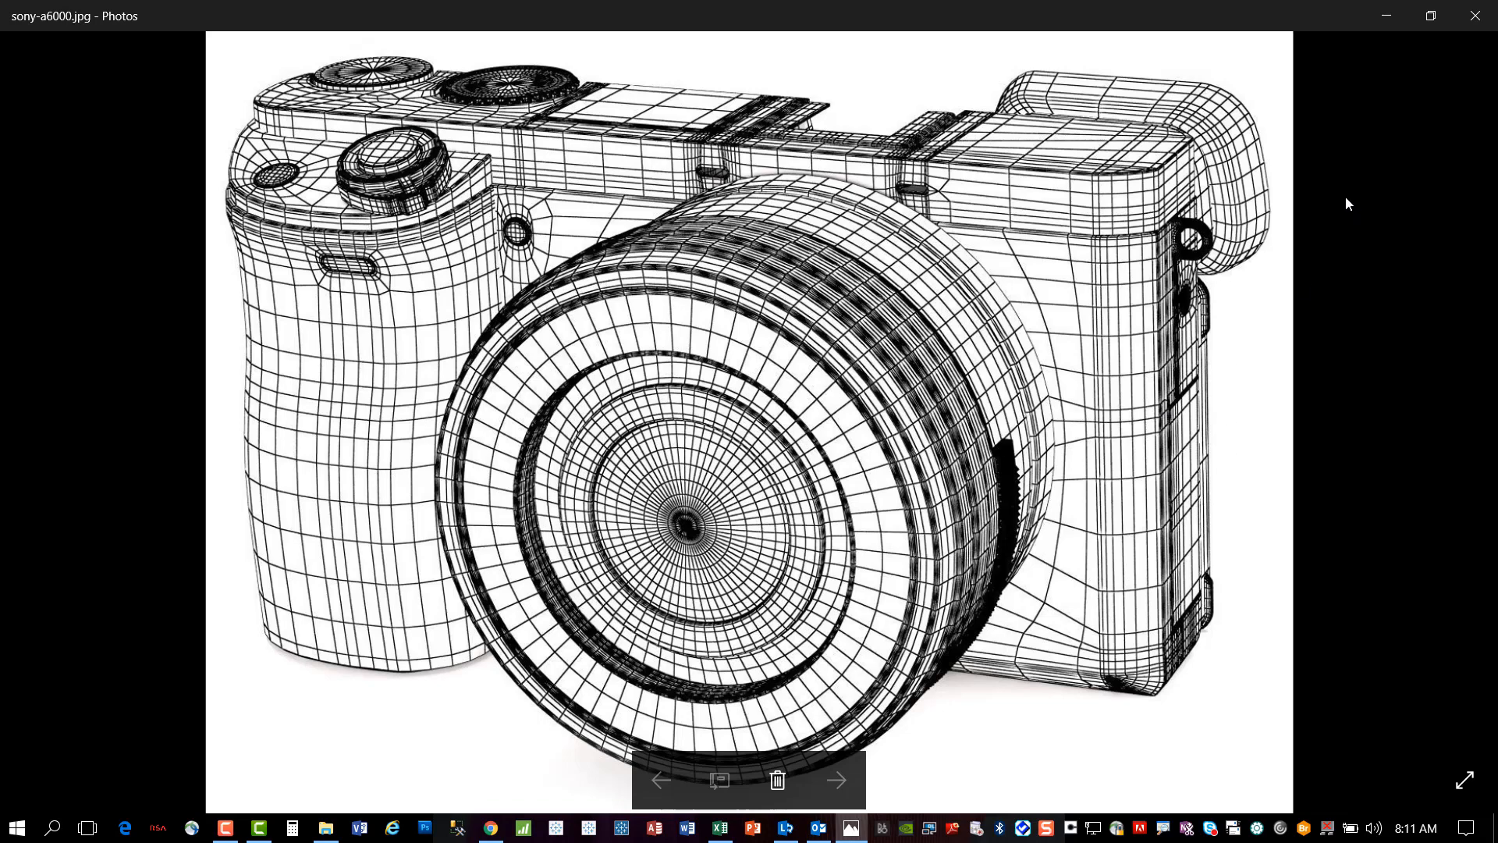
pyautogui.click(1474, 27)
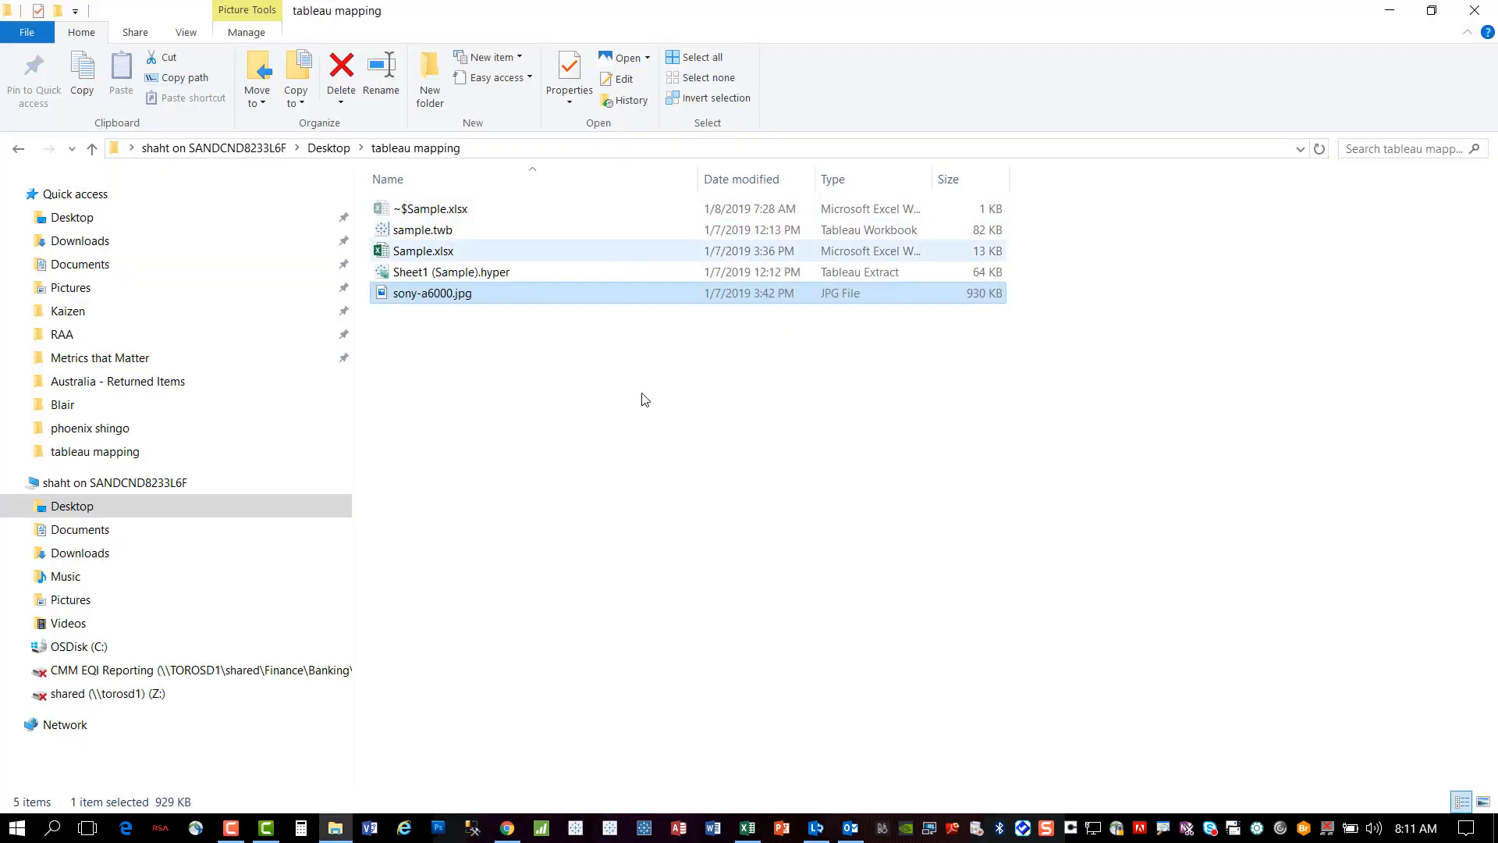
# Switch to the Sample.xlsx workbook in Excel and examine its Month-Year dates and the defect names in the Item column.
pyautogui.click(749, 832)
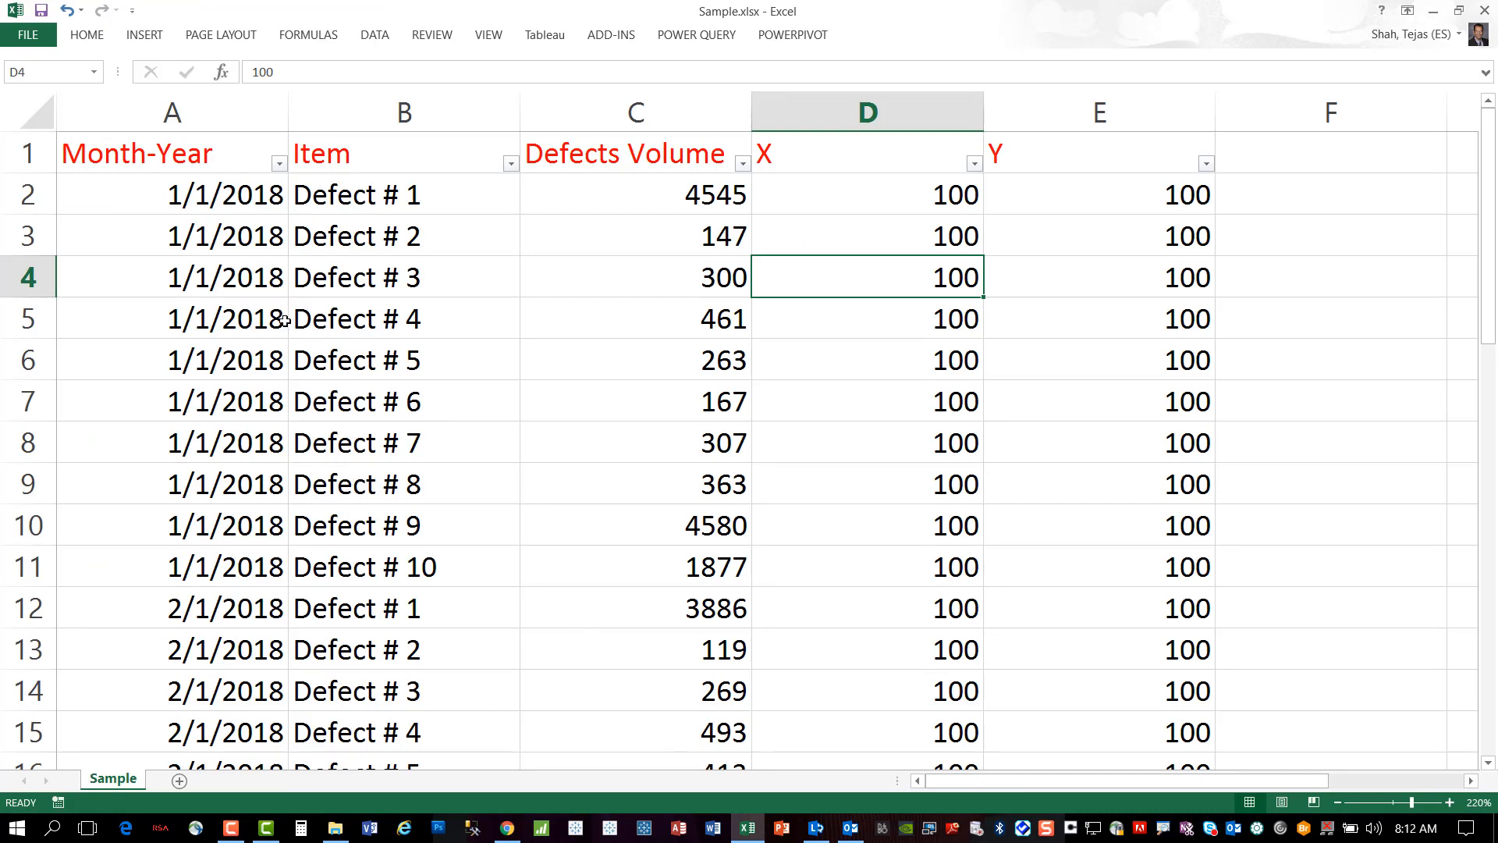
pyautogui.click(180, 188)
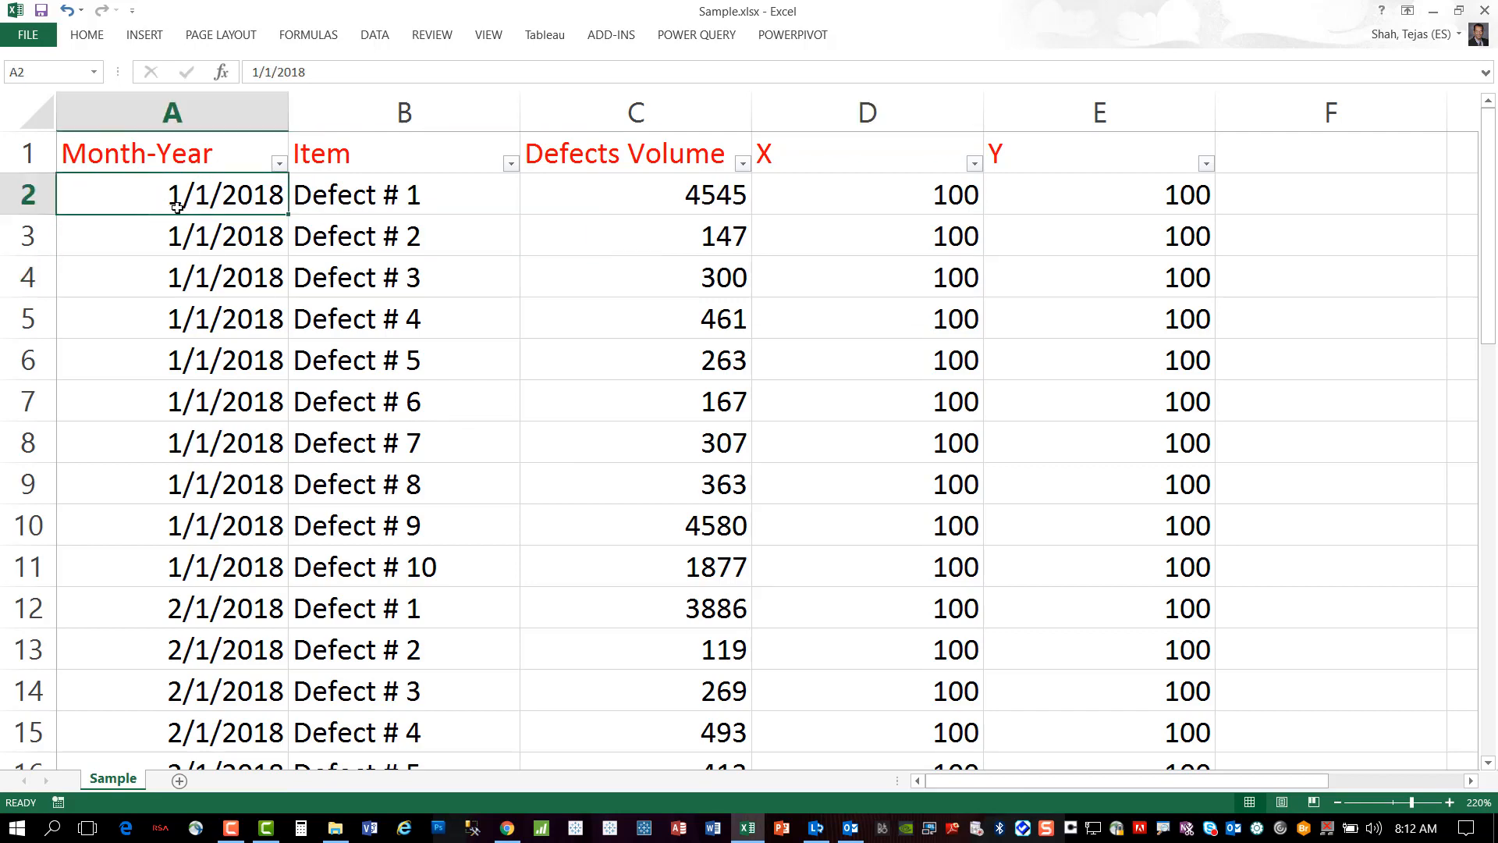
pyautogui.scroll(-13, 178, 207)
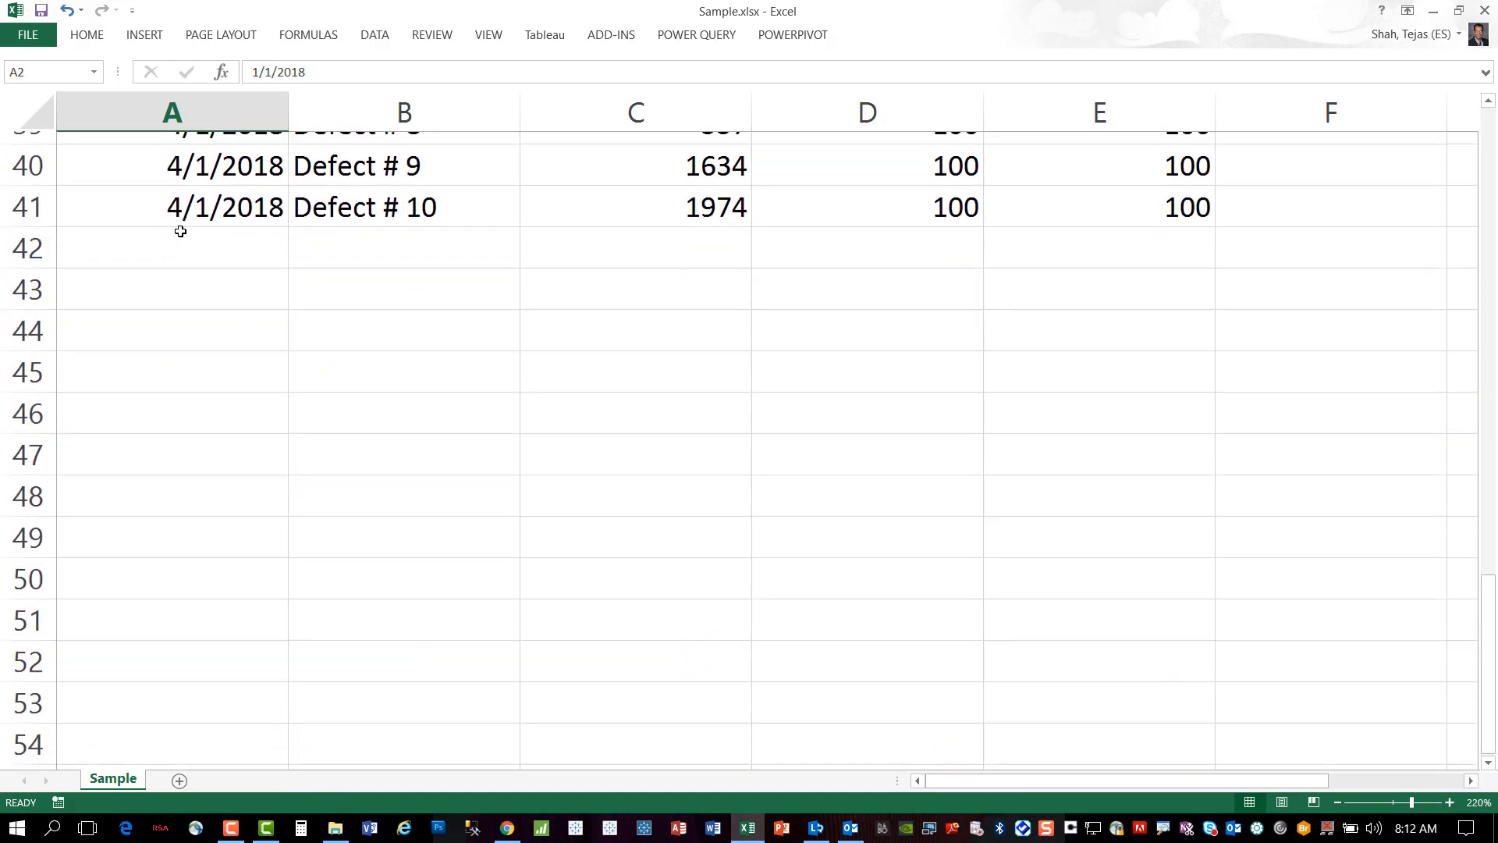
pyautogui.scroll(13, 180, 231)
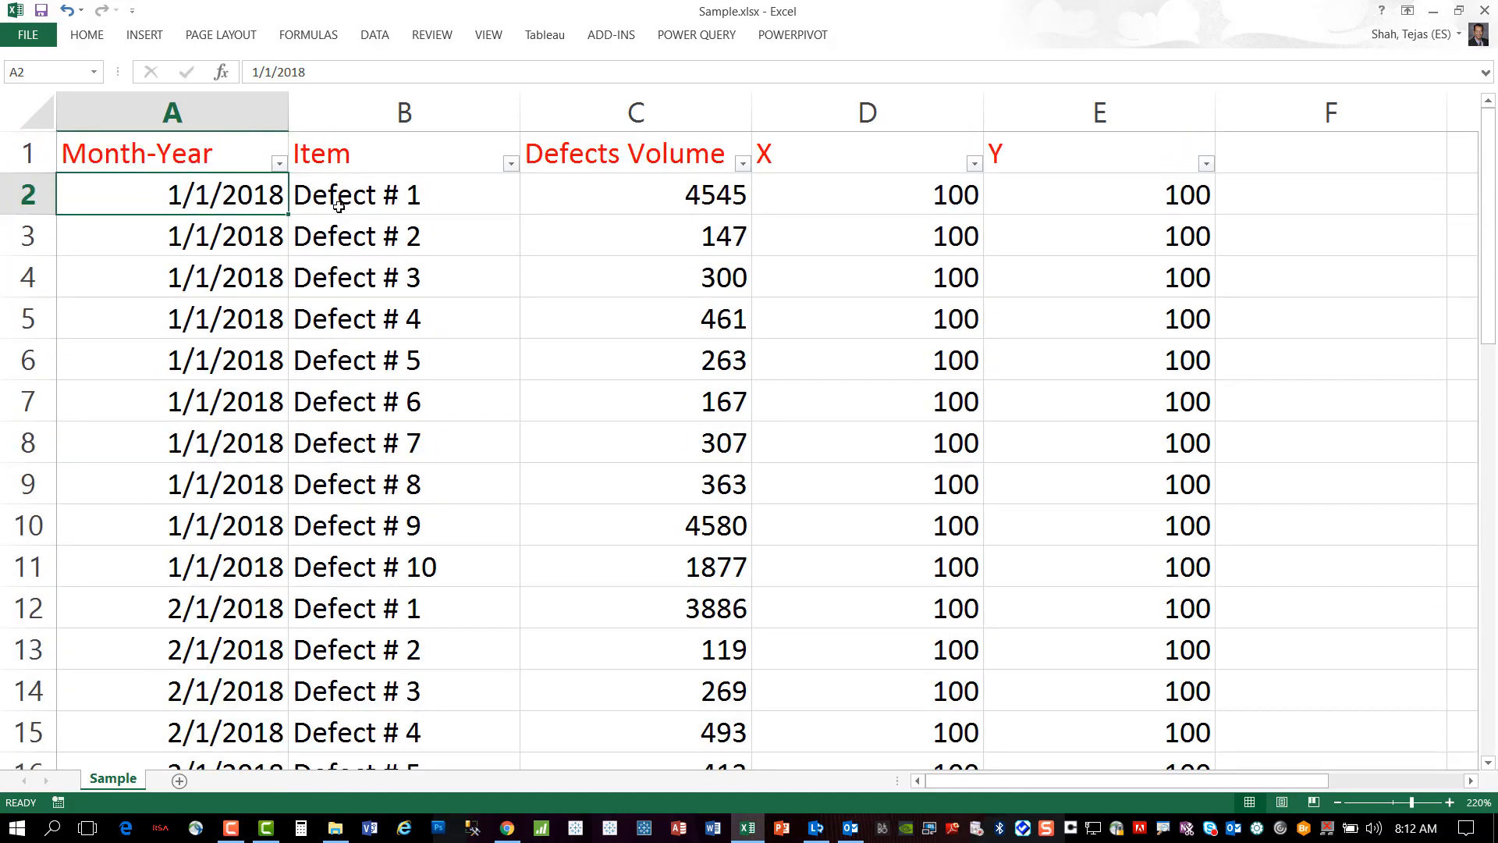
pyautogui.moveTo(339, 205); pyautogui.dragTo(413, 558)
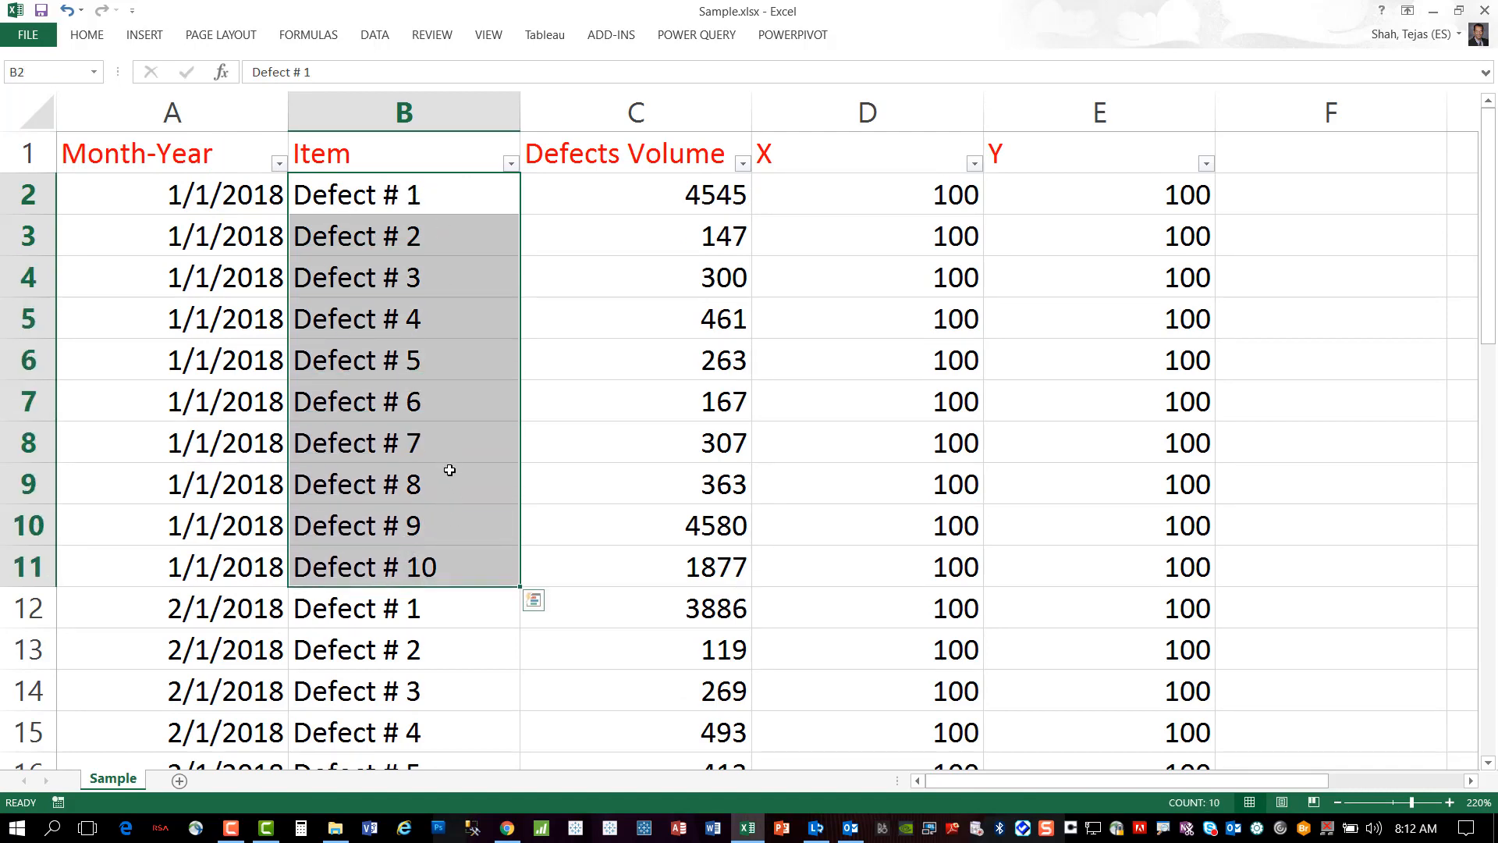
# Examine the formulas in the Defects Volume column and the X and Y coordinate columns of the Sample sheet.
pyautogui.click(608, 208)
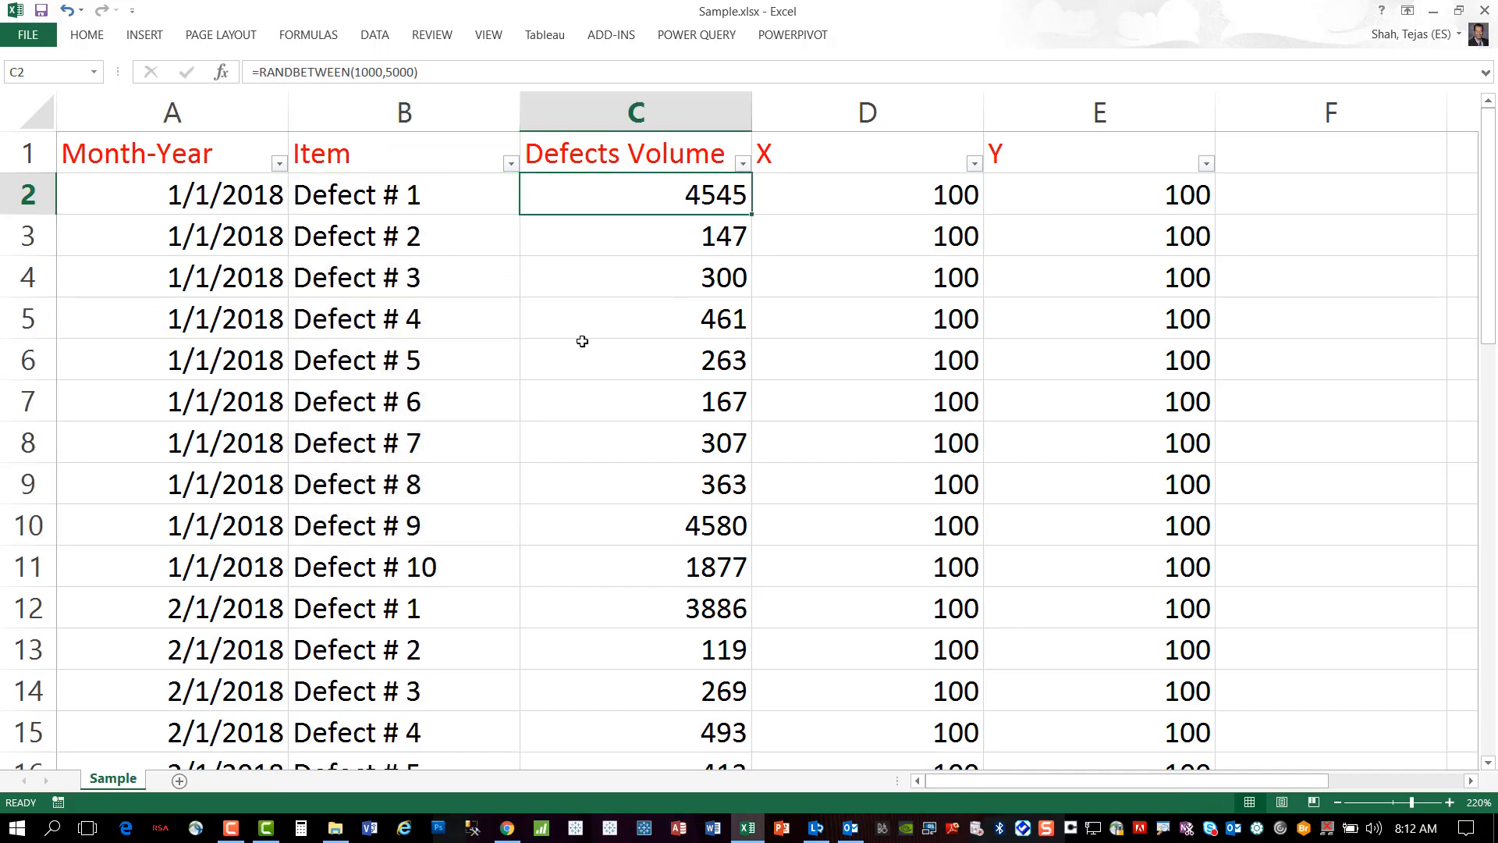
pyautogui.moveTo(606, 238); pyautogui.dragTo(606, 466)
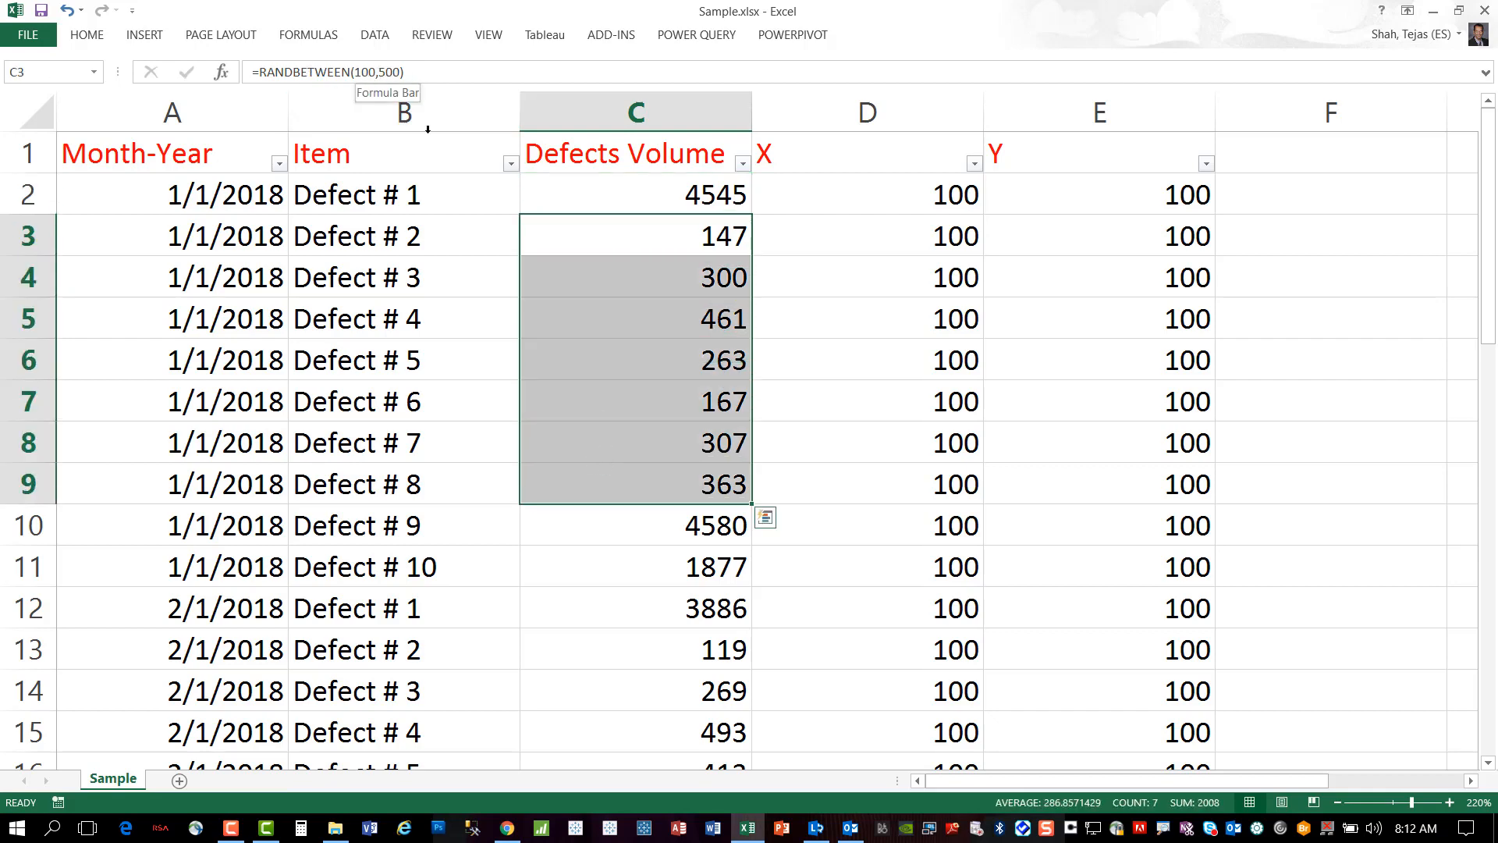
pyautogui.click(555, 178)
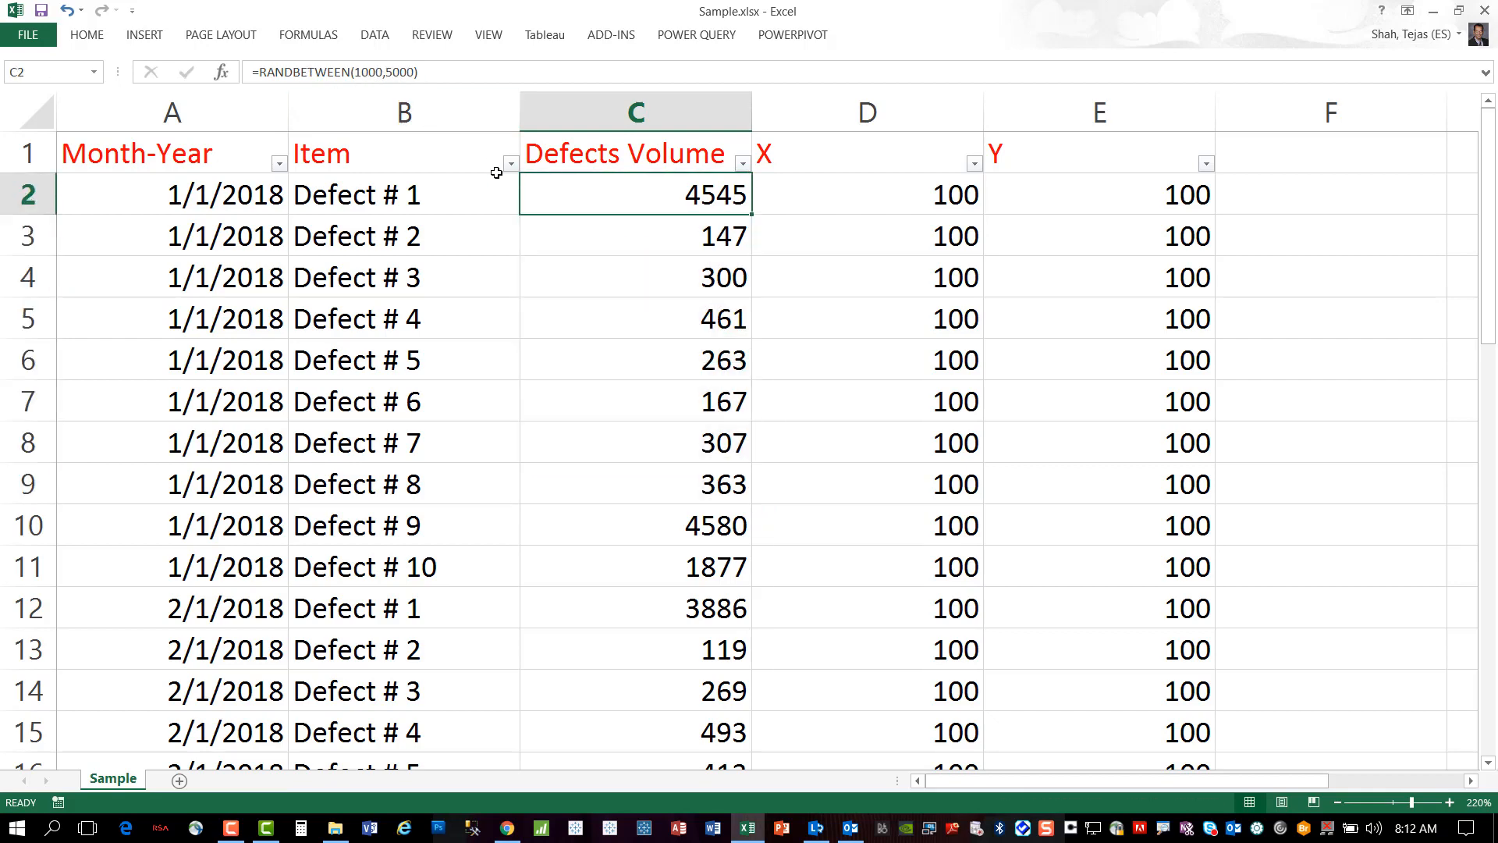
pyautogui.click(424, 195)
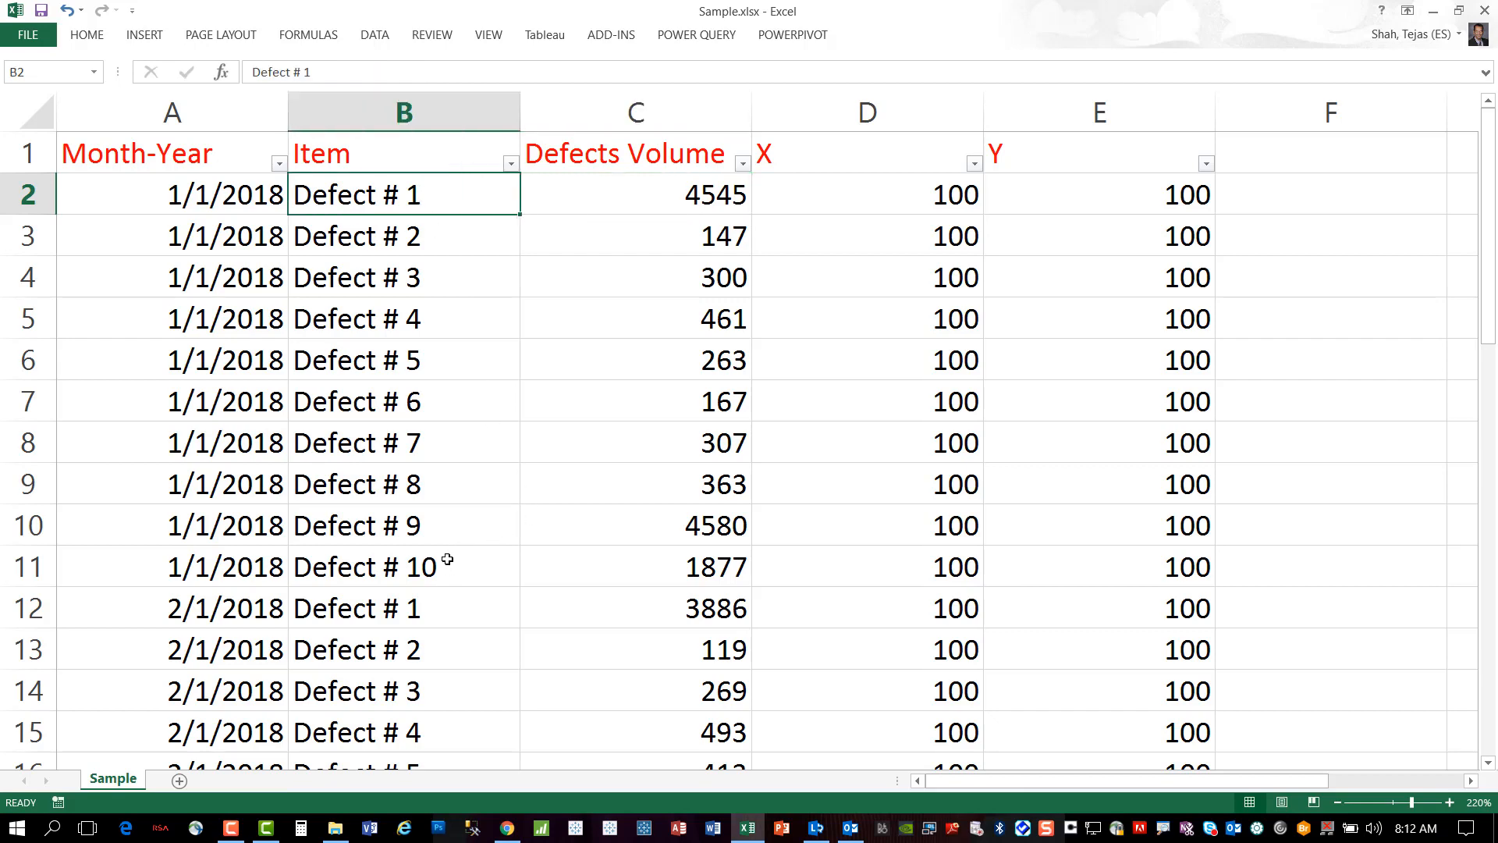
pyautogui.click(685, 195)
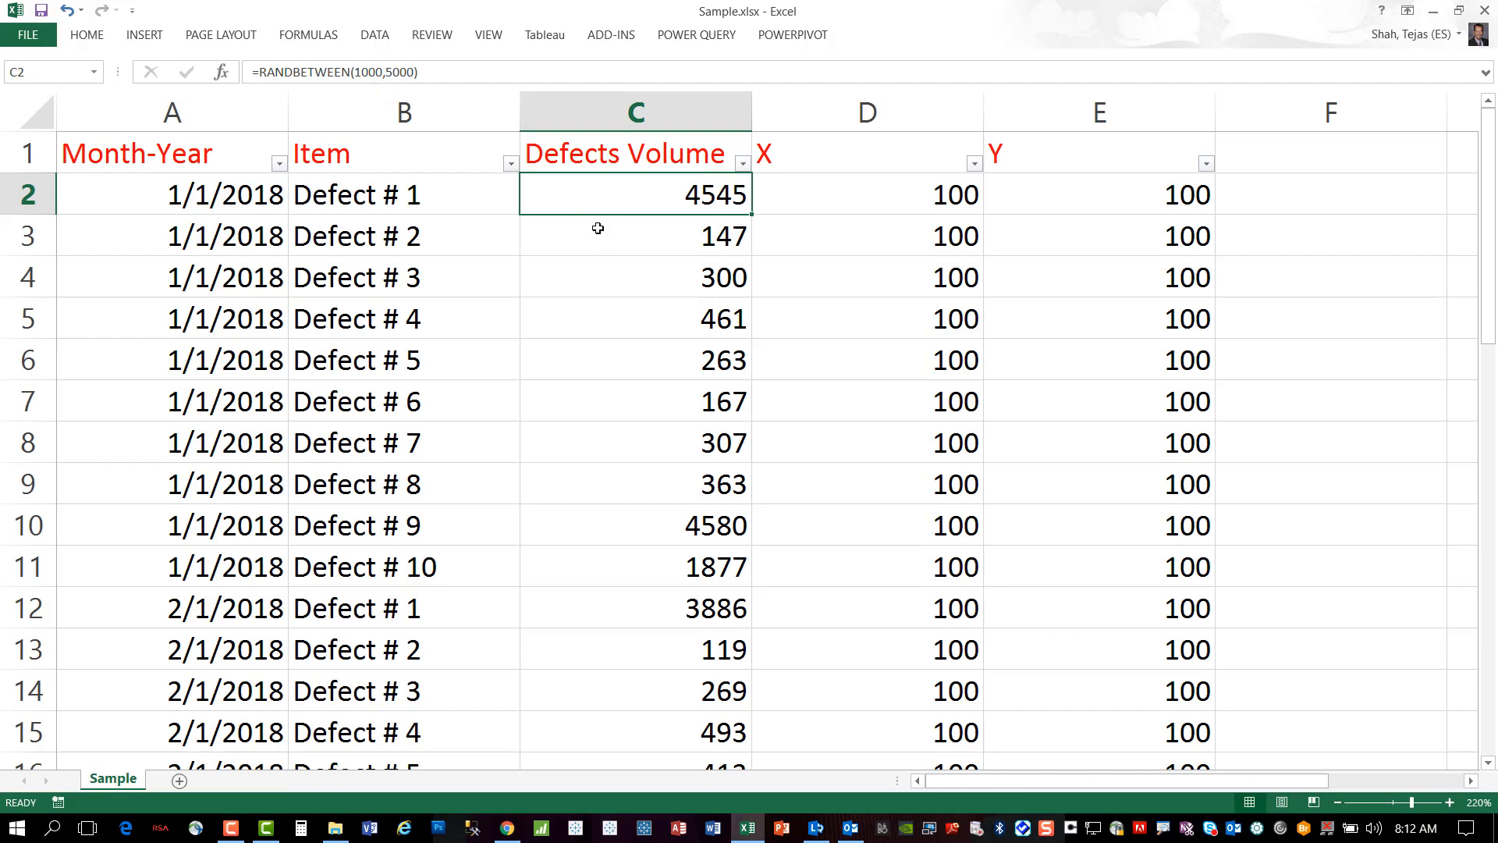
pyautogui.click(866, 168)
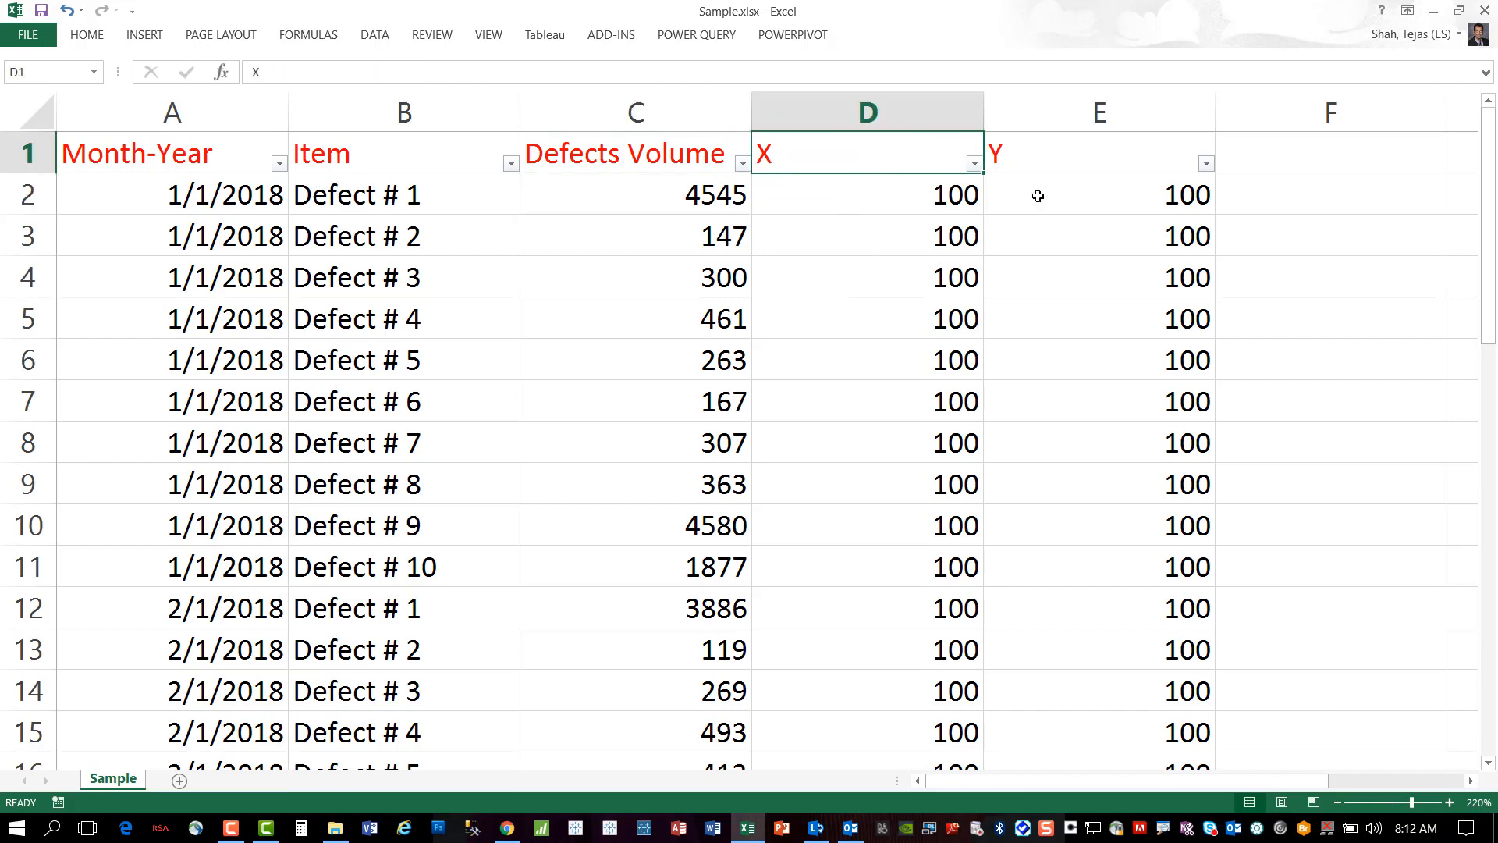
pyautogui.click(1054, 154)
pyautogui.click(909, 147)
pyautogui.click(1087, 160)
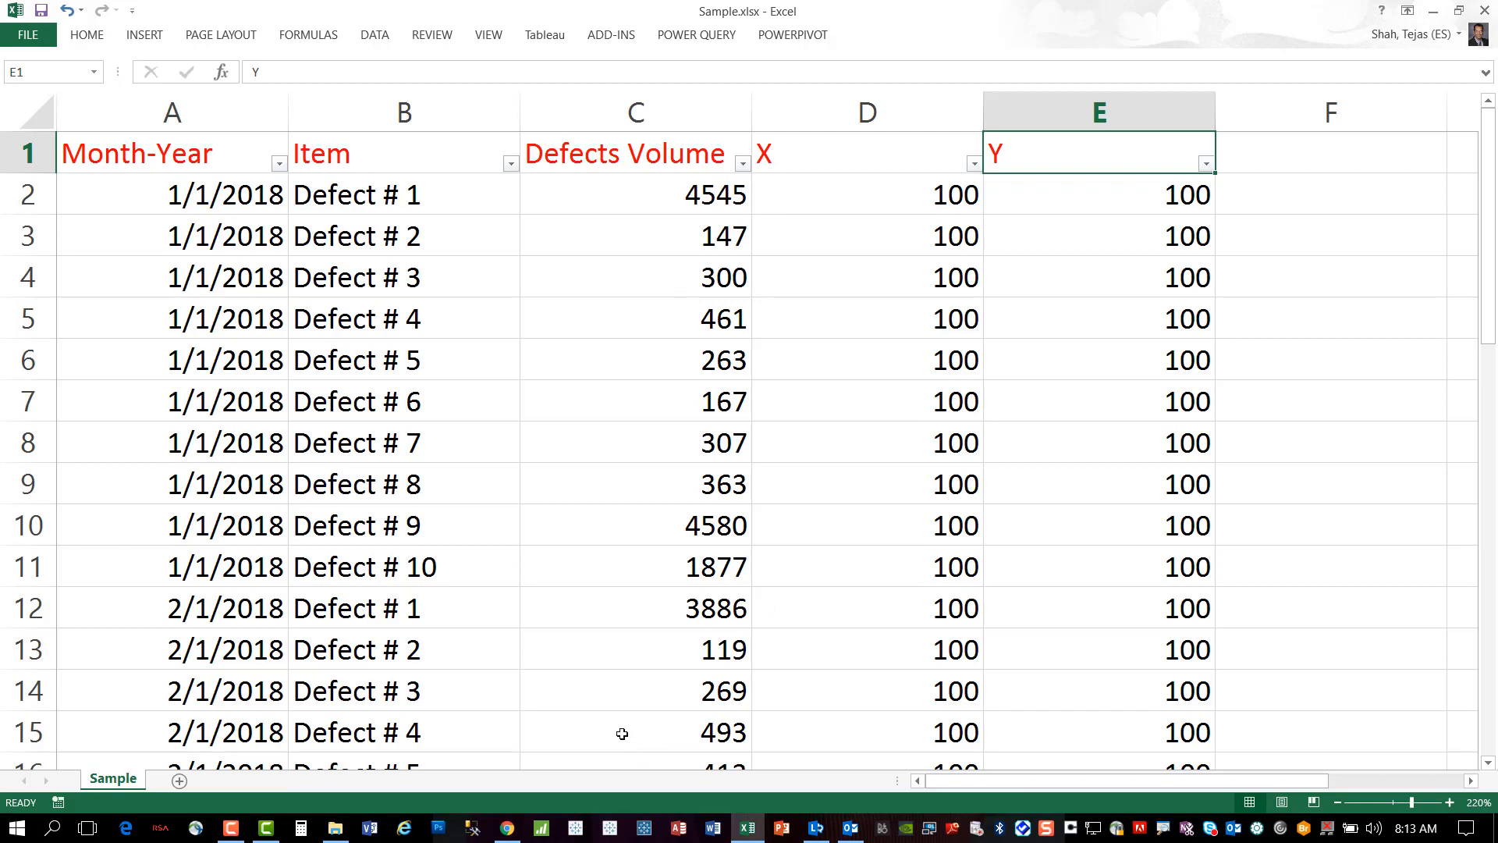
# Switch to Tableau and connect to the Excel file Sample.xlsx as the data source.
pyautogui.click(575, 830)
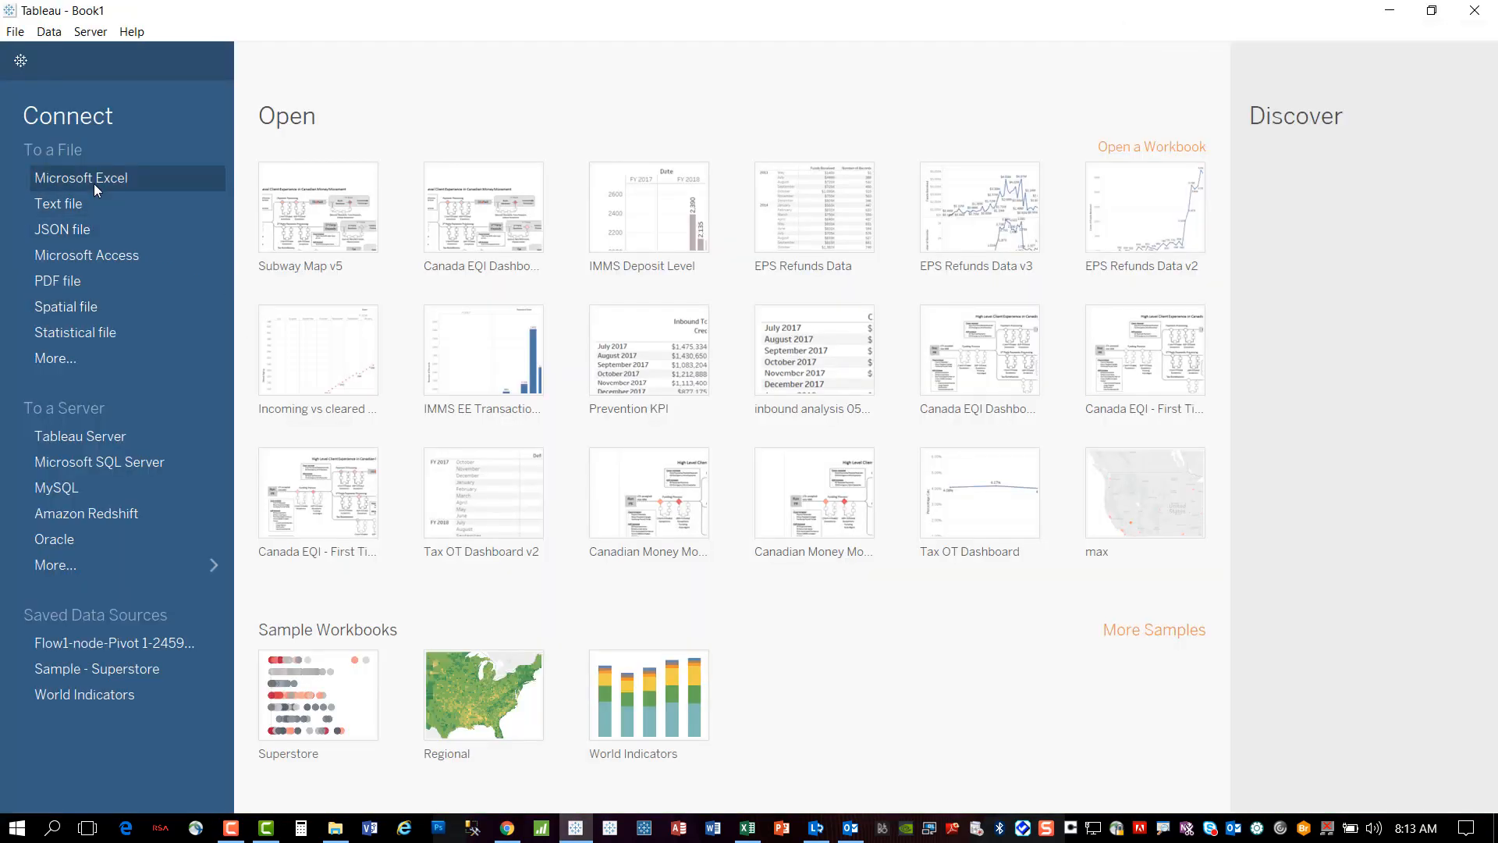
pyautogui.click(94, 185)
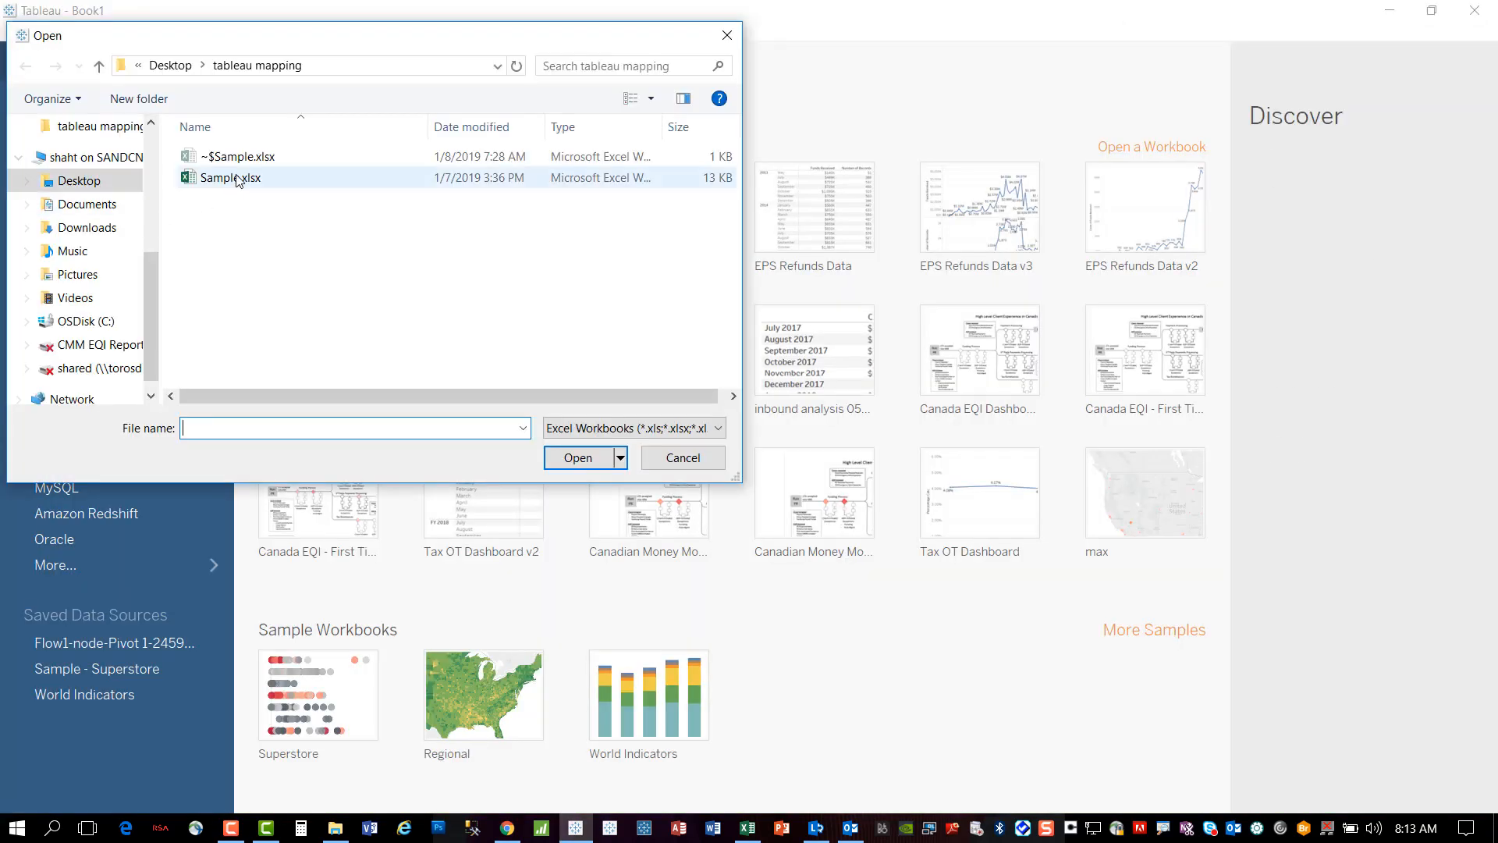
pyautogui.doubleClick(237, 179)
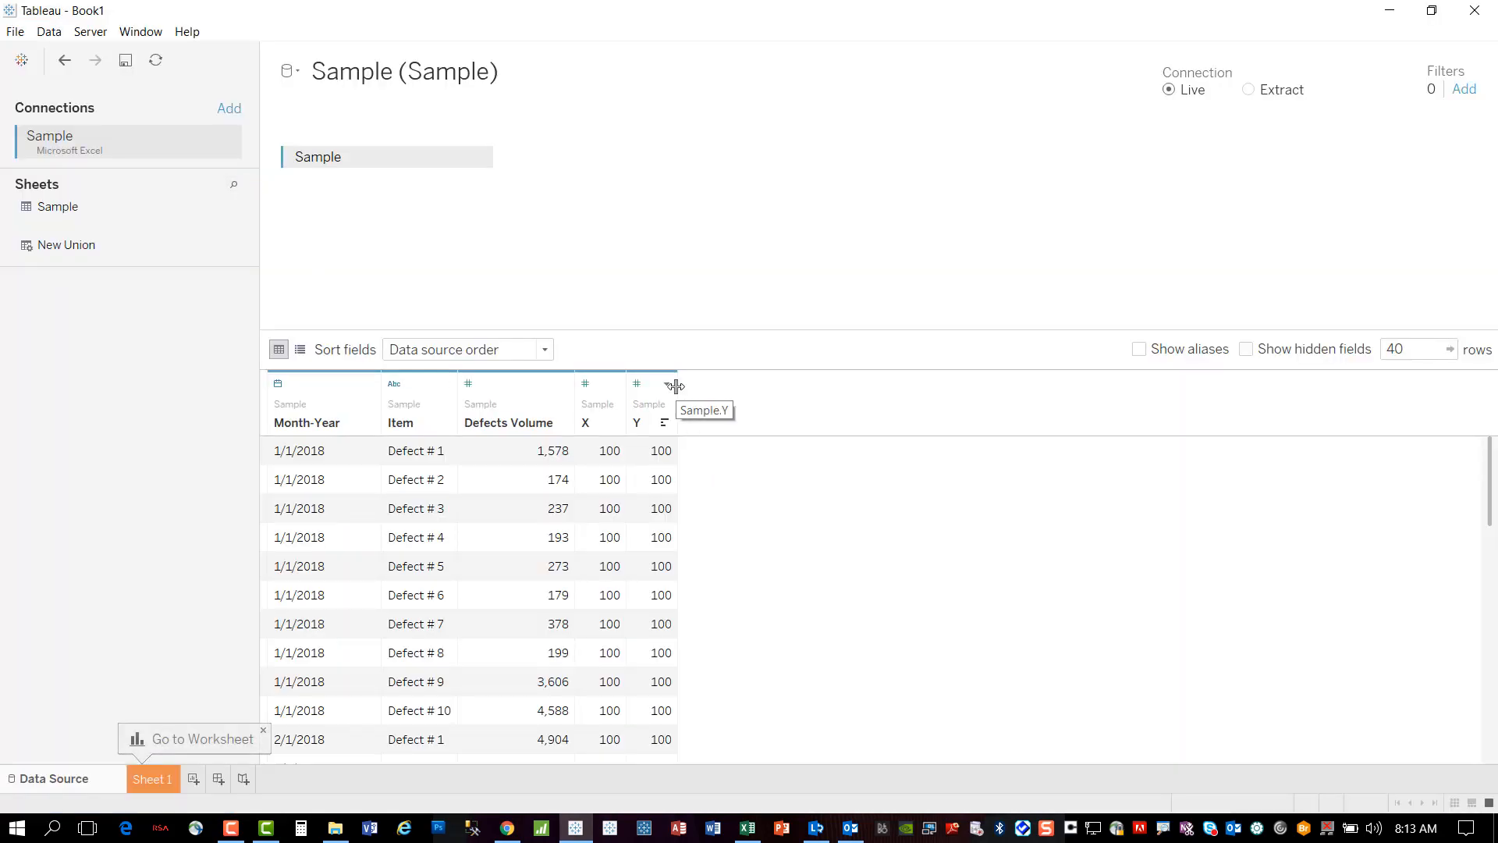
# Widen the Y, X, Defects Volume, Item and Month-Year columns in the data source preview grid.
pyautogui.moveTo(675, 386); pyautogui.dragTo(757, 387)
pyautogui.moveTo(625, 380); pyautogui.dragTo(666, 388)
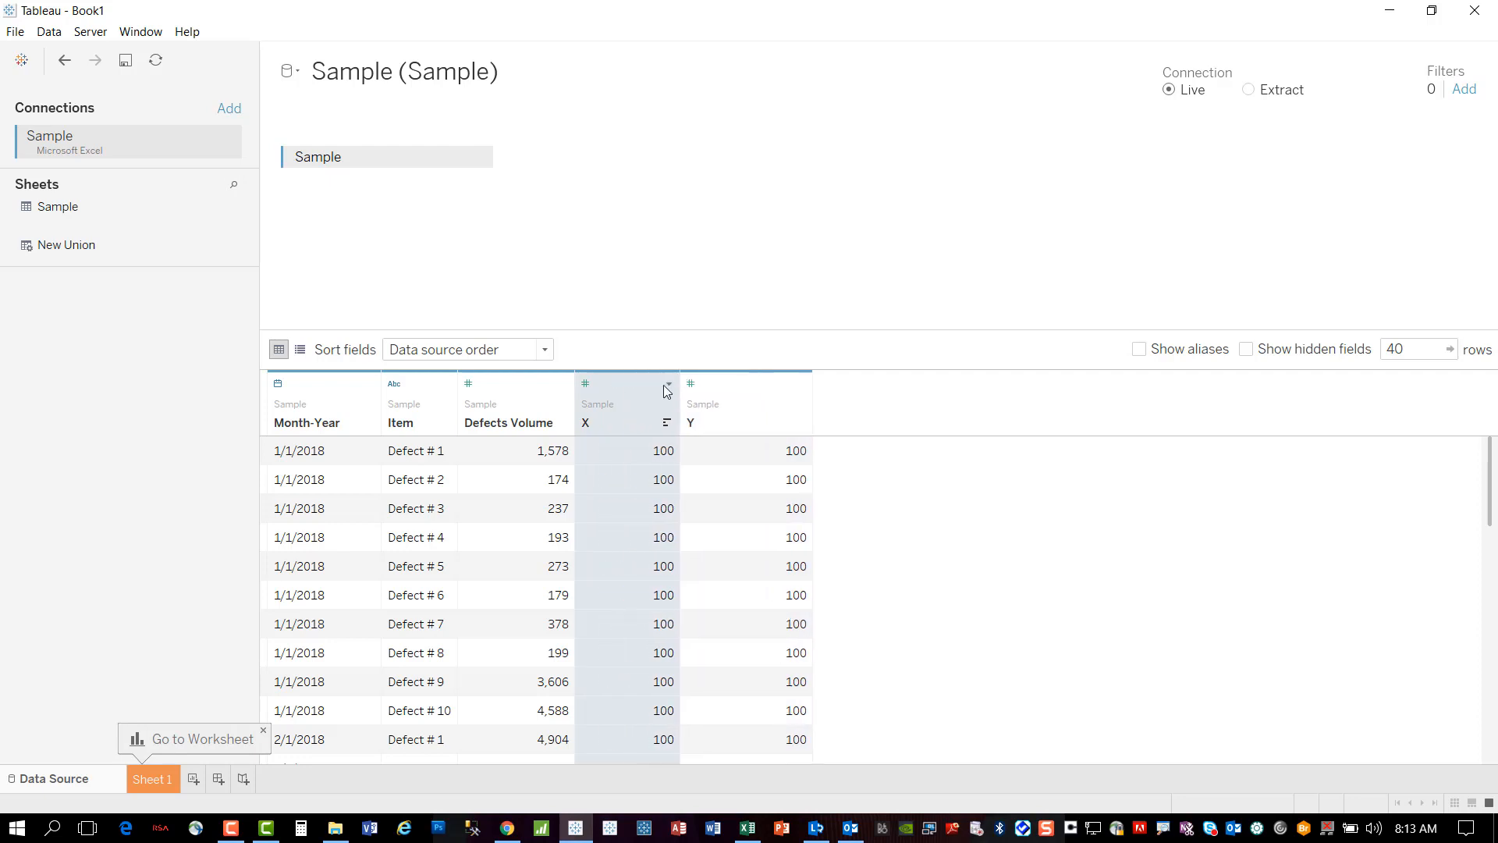
pyautogui.moveTo(574, 388); pyautogui.dragTo(622, 388)
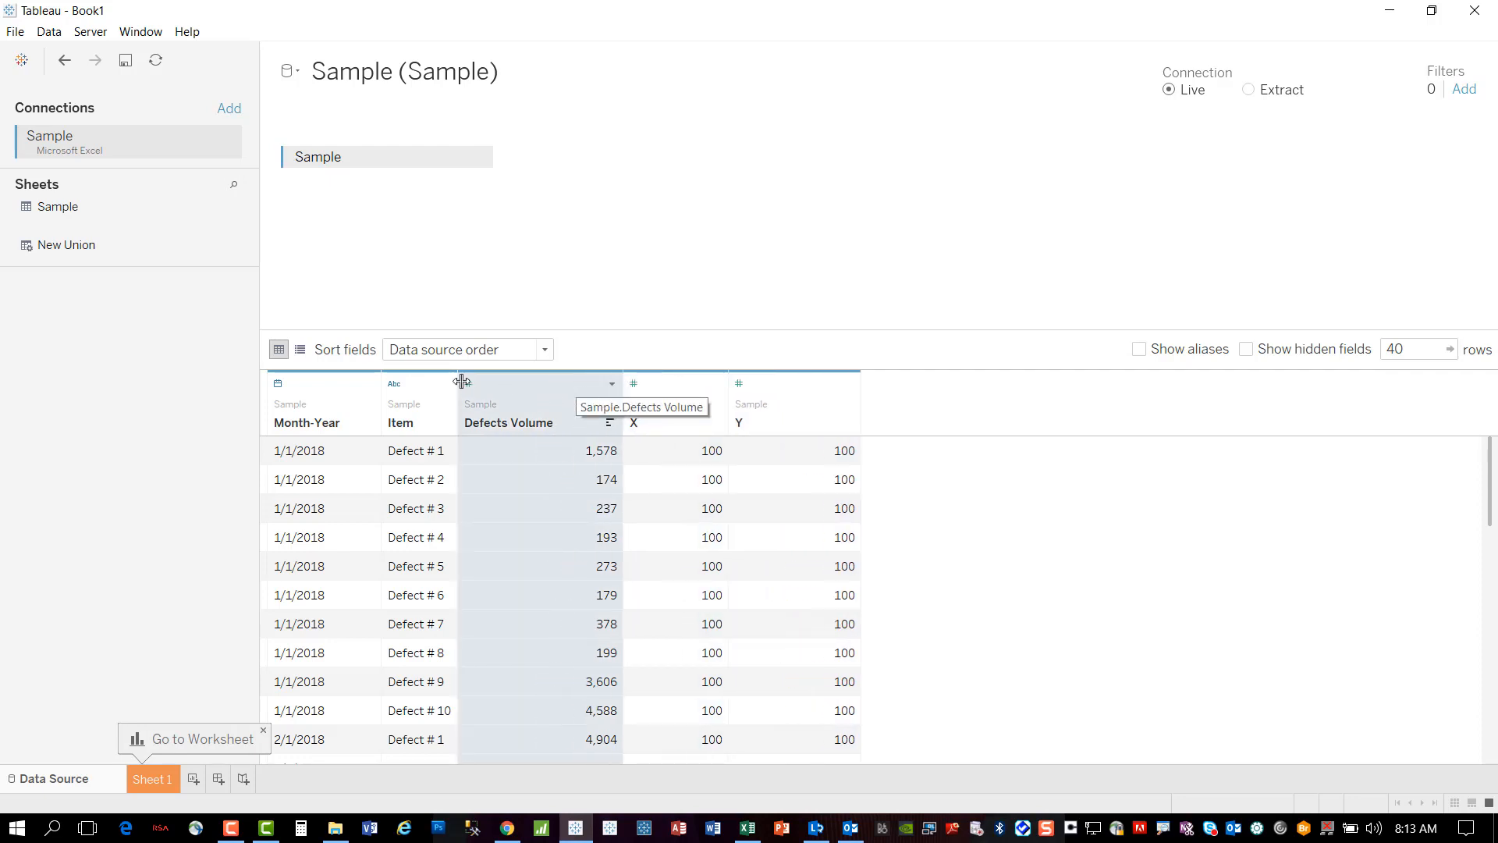
pyautogui.moveTo(459, 386); pyautogui.dragTo(539, 387)
pyautogui.moveTo(382, 386); pyautogui.dragTo(427, 386)
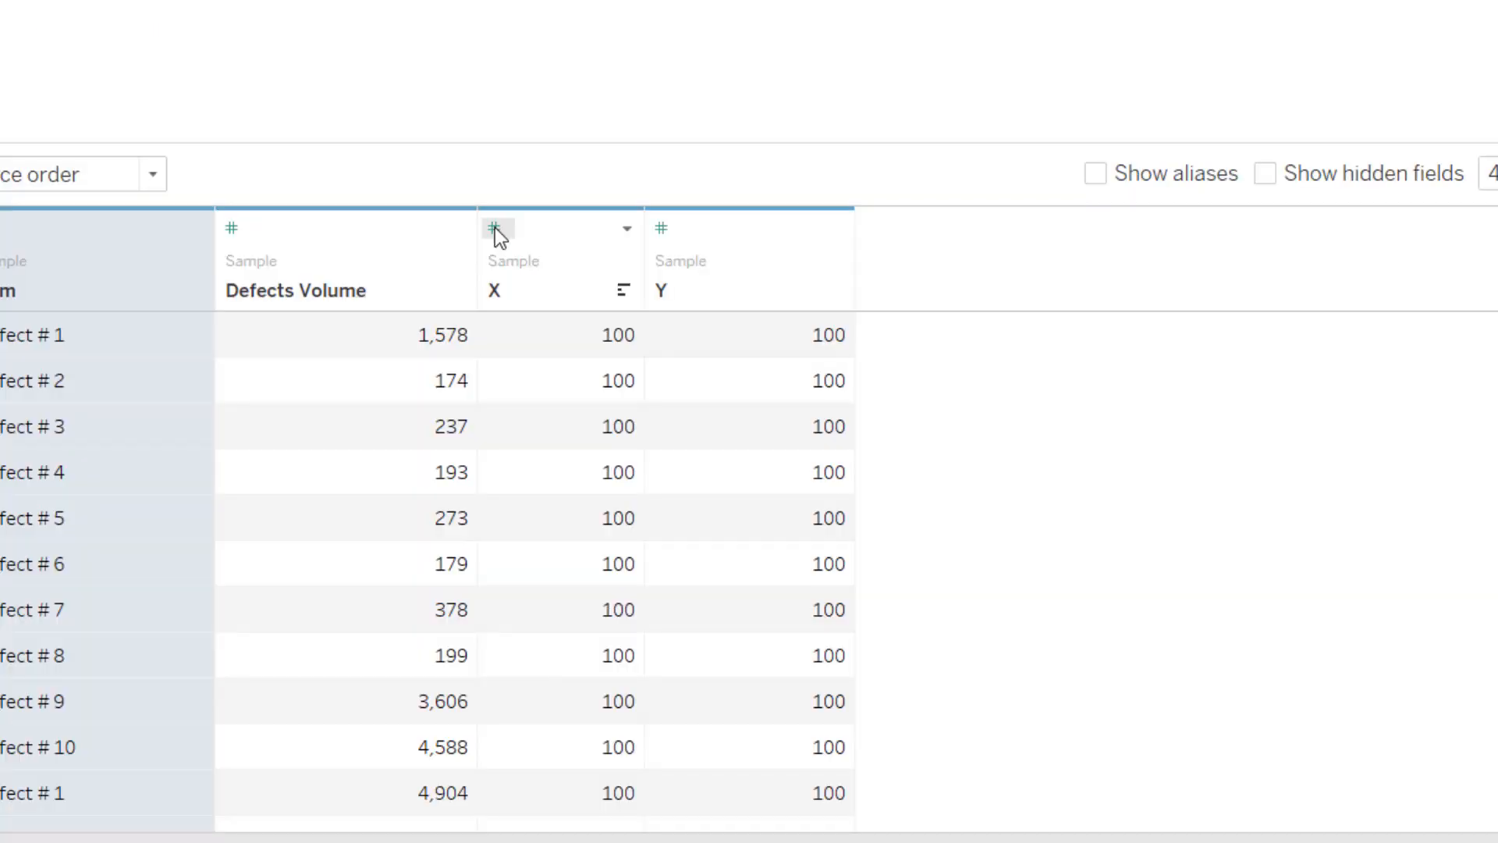
# Assign the geographic role Latitude to the X field and Longitude to the Y field.
pyautogui.click(495, 227)
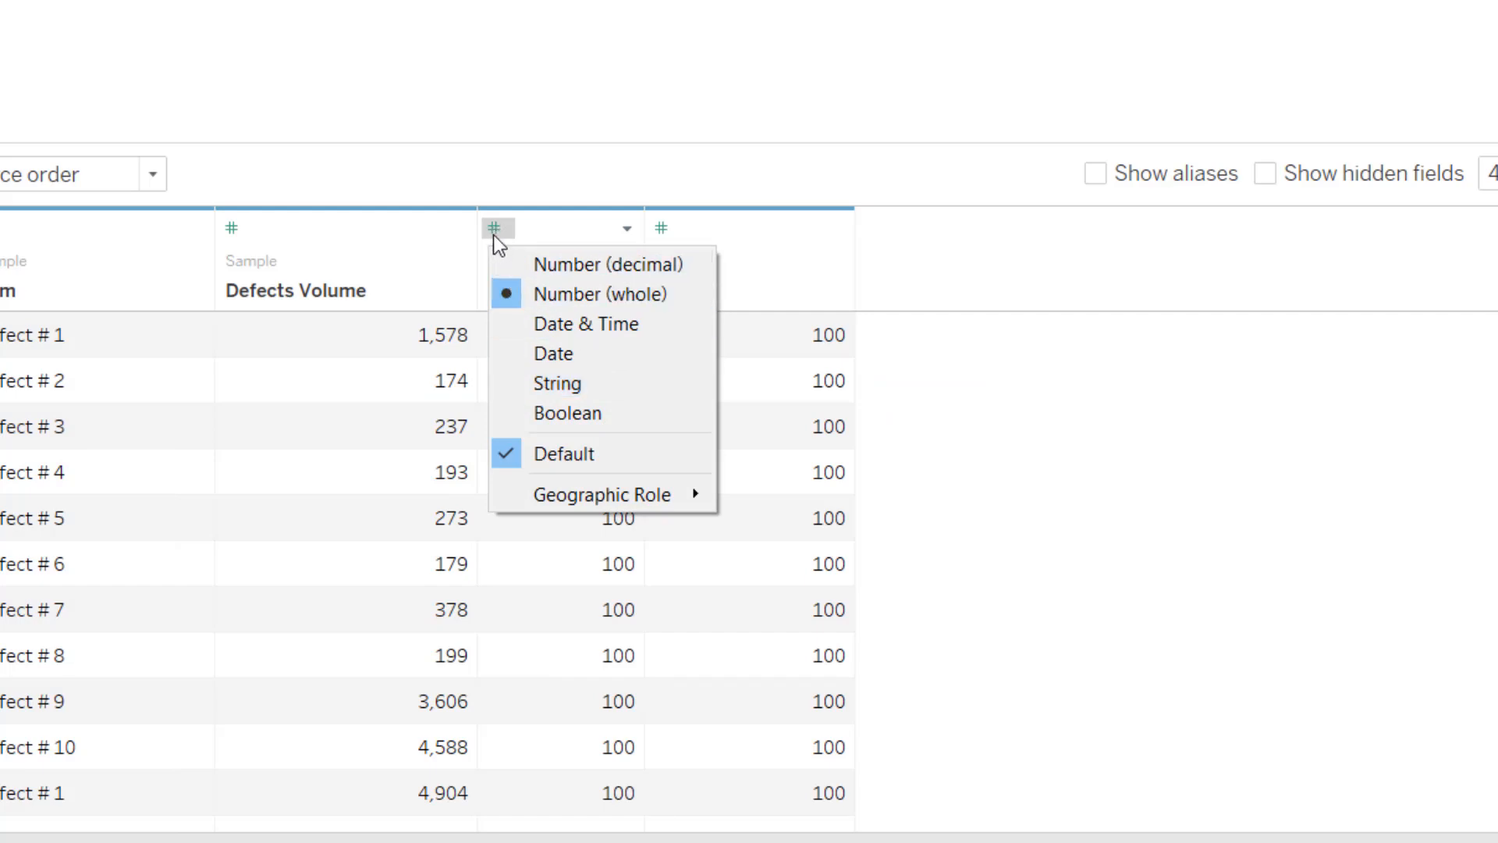
pyautogui.moveTo(550, 499)
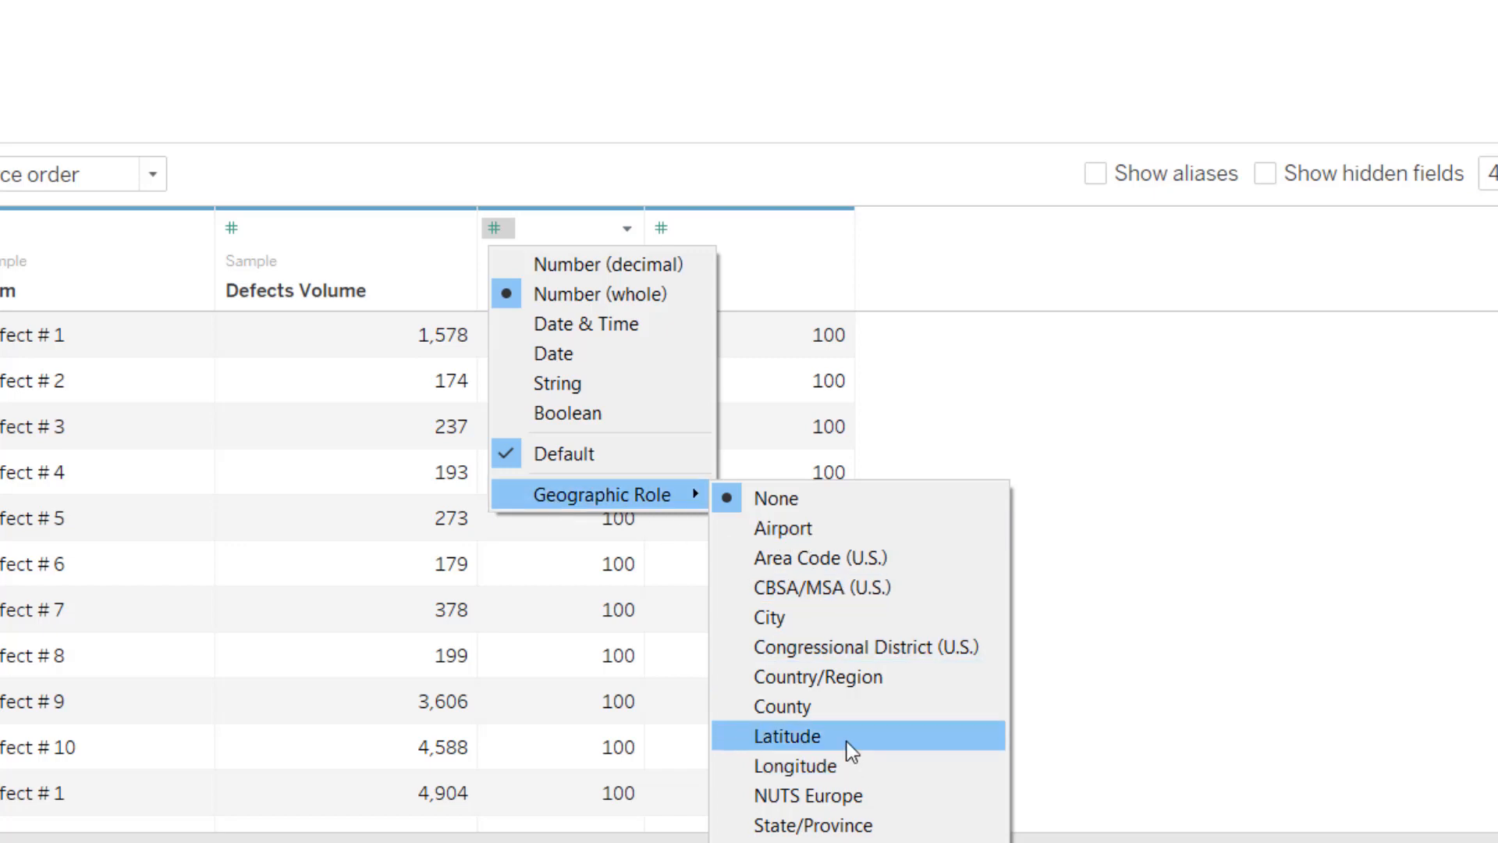
pyautogui.click(803, 738)
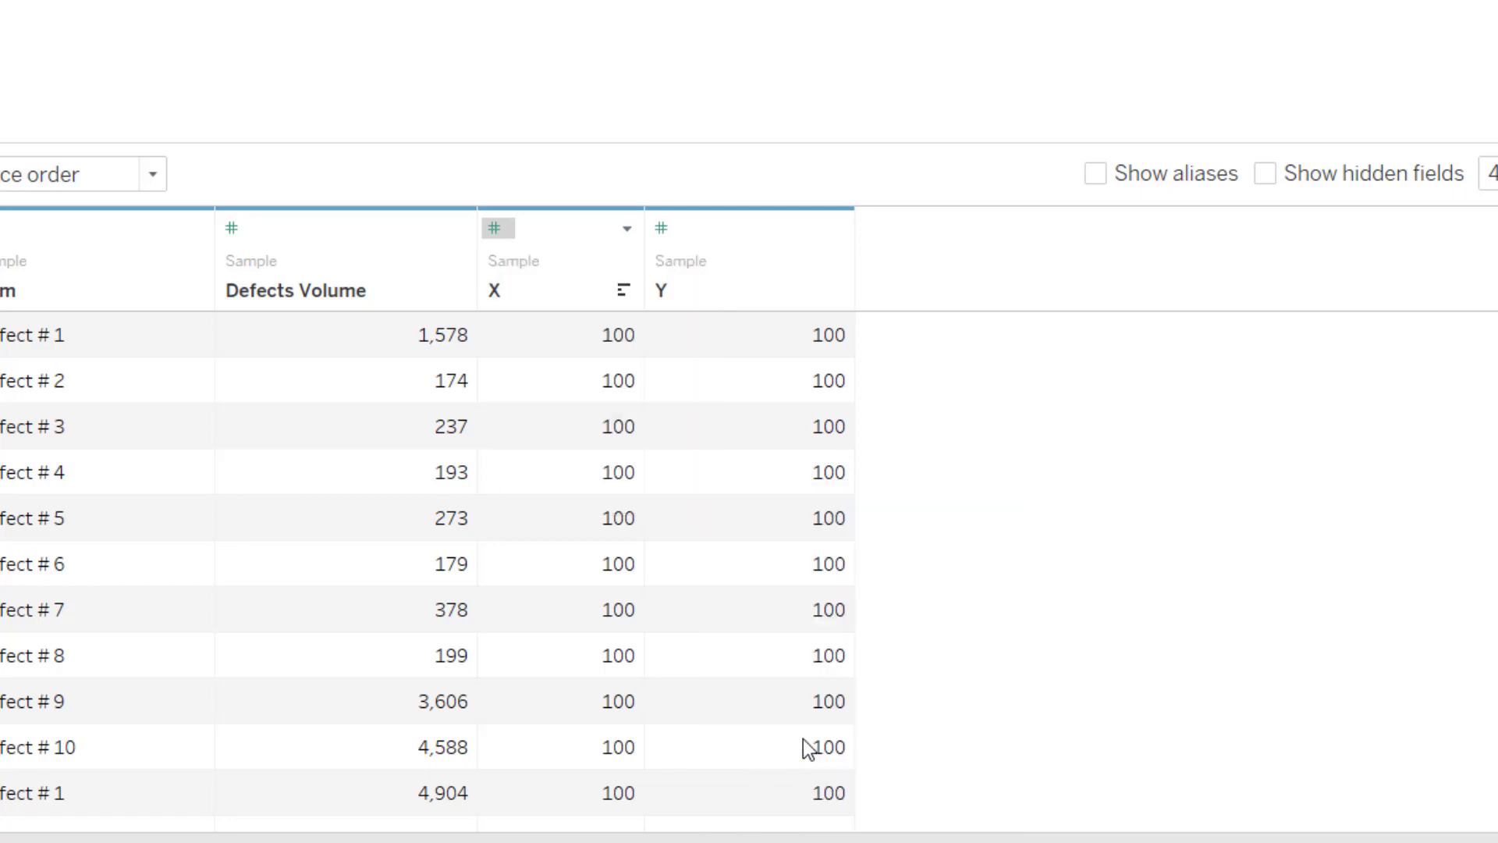
pyautogui.click(661, 229)
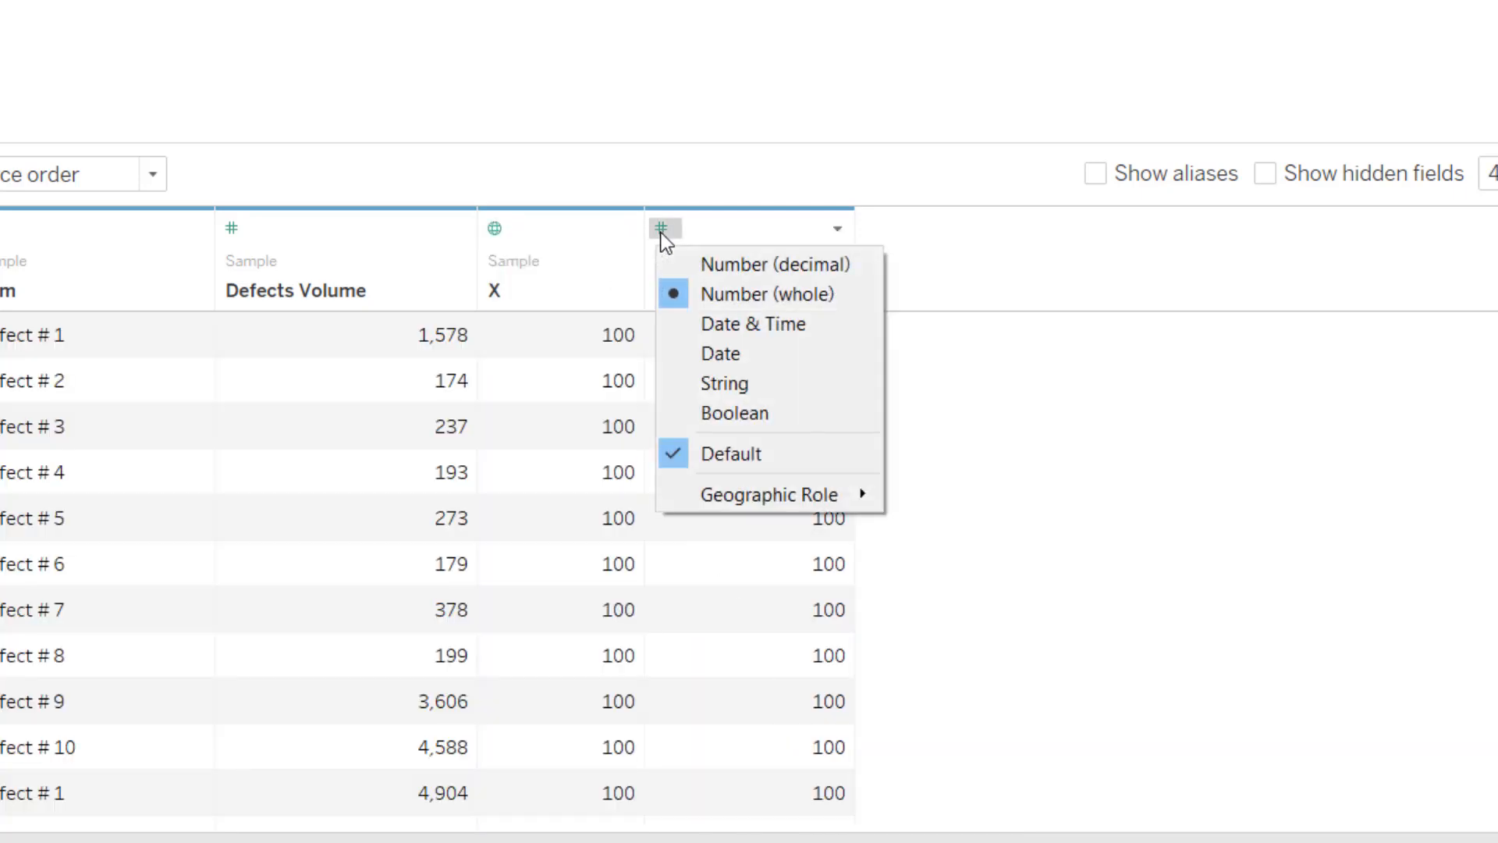
pyautogui.moveTo(760, 499)
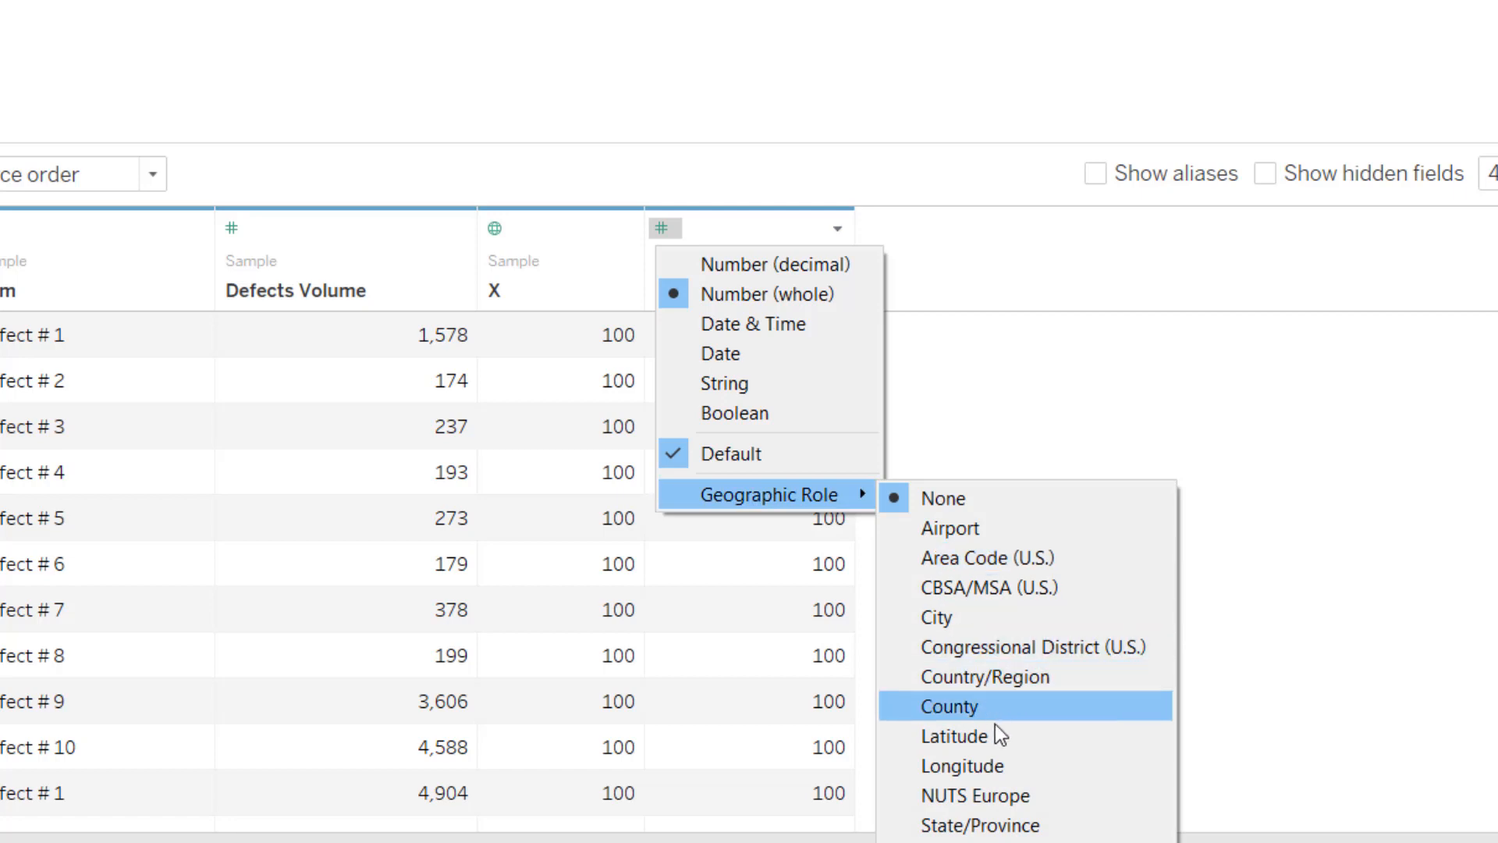
pyautogui.click(1005, 765)
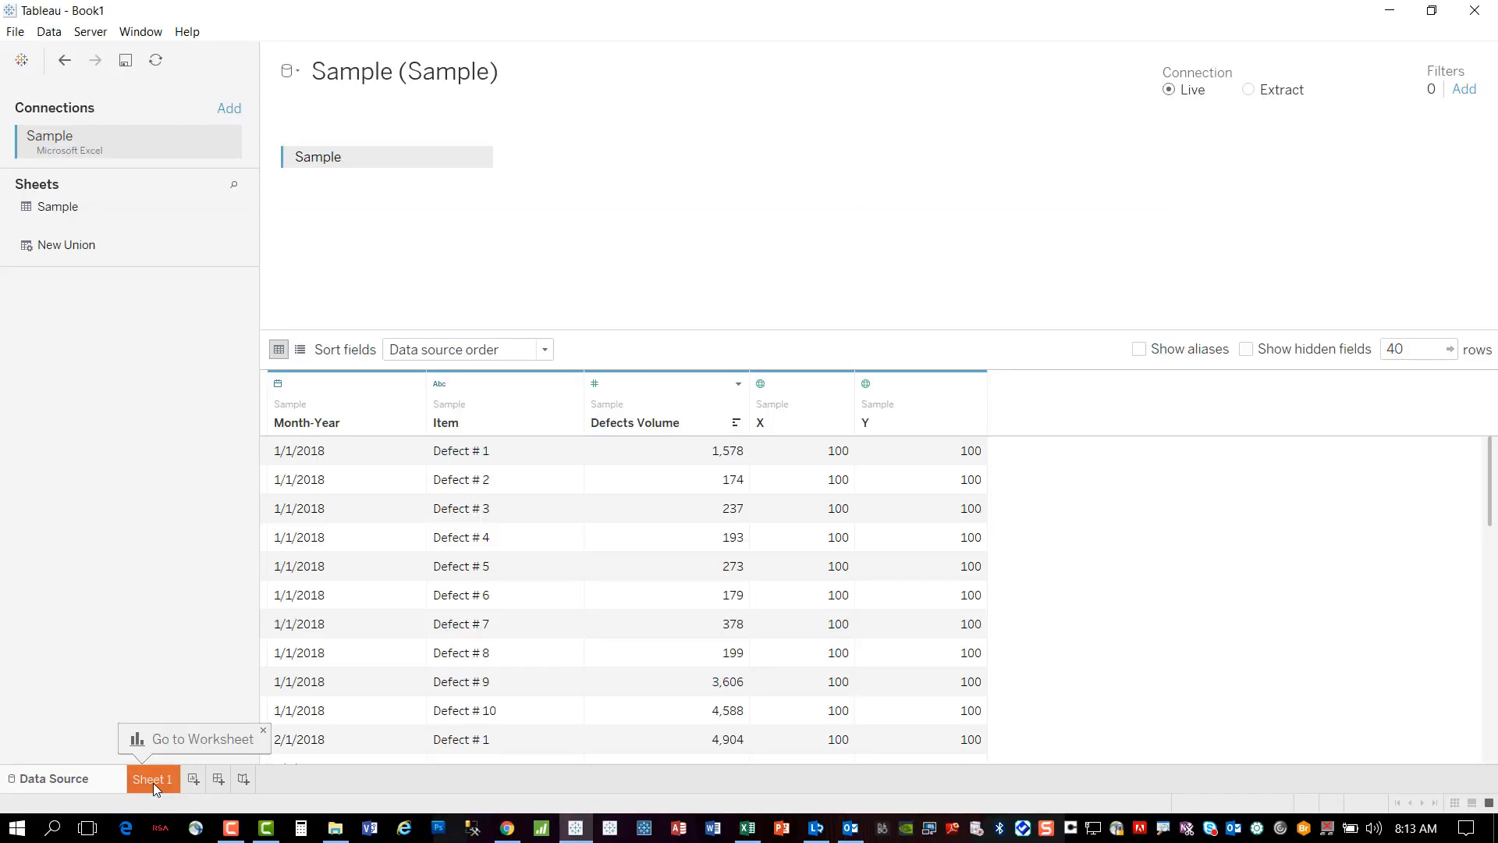
# On the Sheet 1 worksheet, place the X measure on Columns and the Y measure on Rows.
pyautogui.click(153, 784)
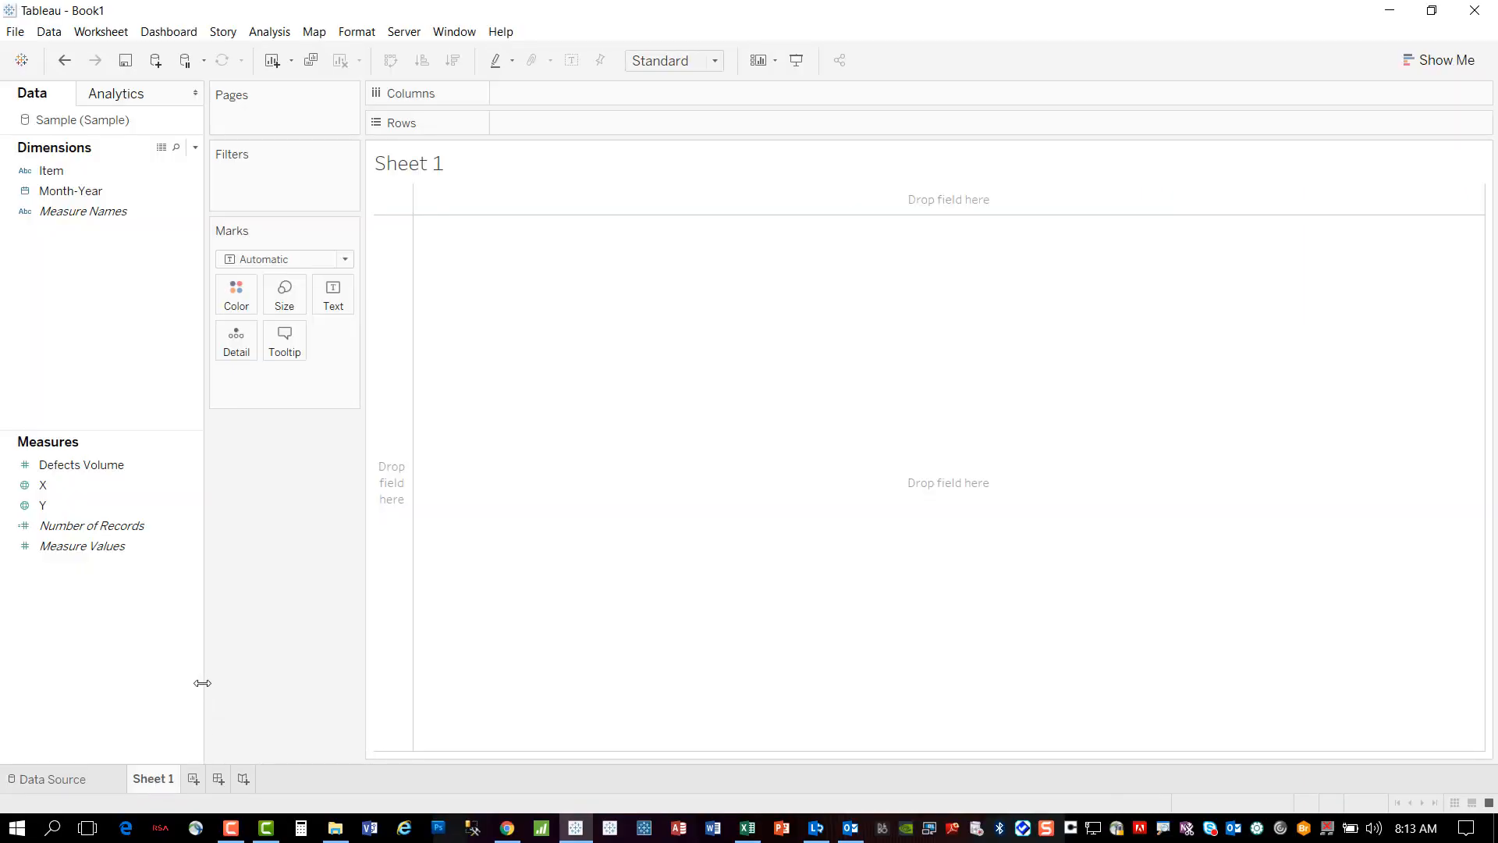
pyautogui.click(19, 504)
pyautogui.moveTo(31, 485)
pyautogui.mouseDown()
pyautogui.moveTo(334, 208)
pyautogui.moveTo(519, 100)
pyautogui.mouseUp()
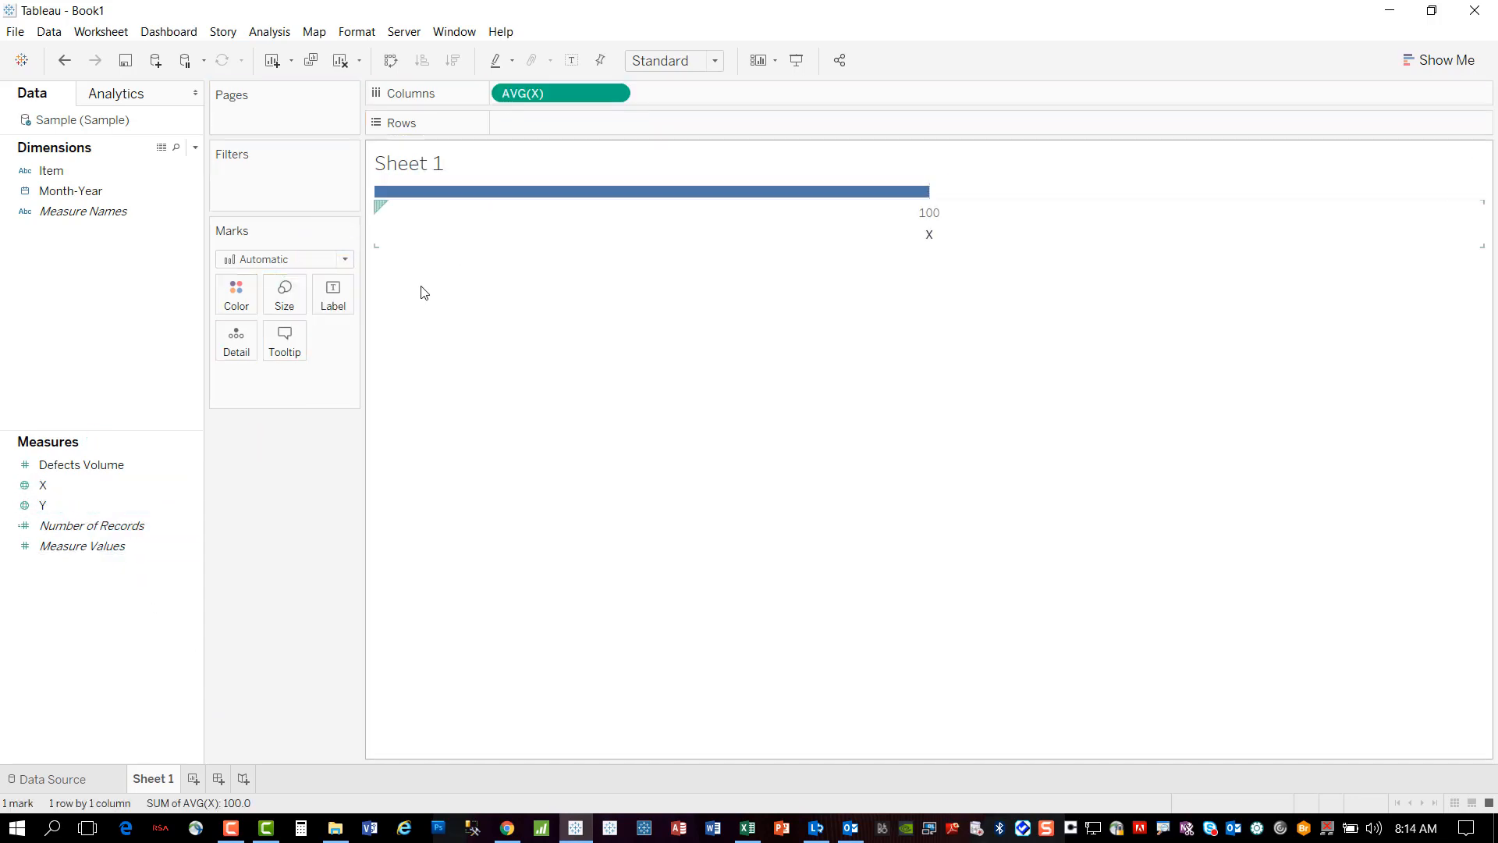
pyautogui.moveTo(84, 504); pyautogui.dragTo(532, 128)
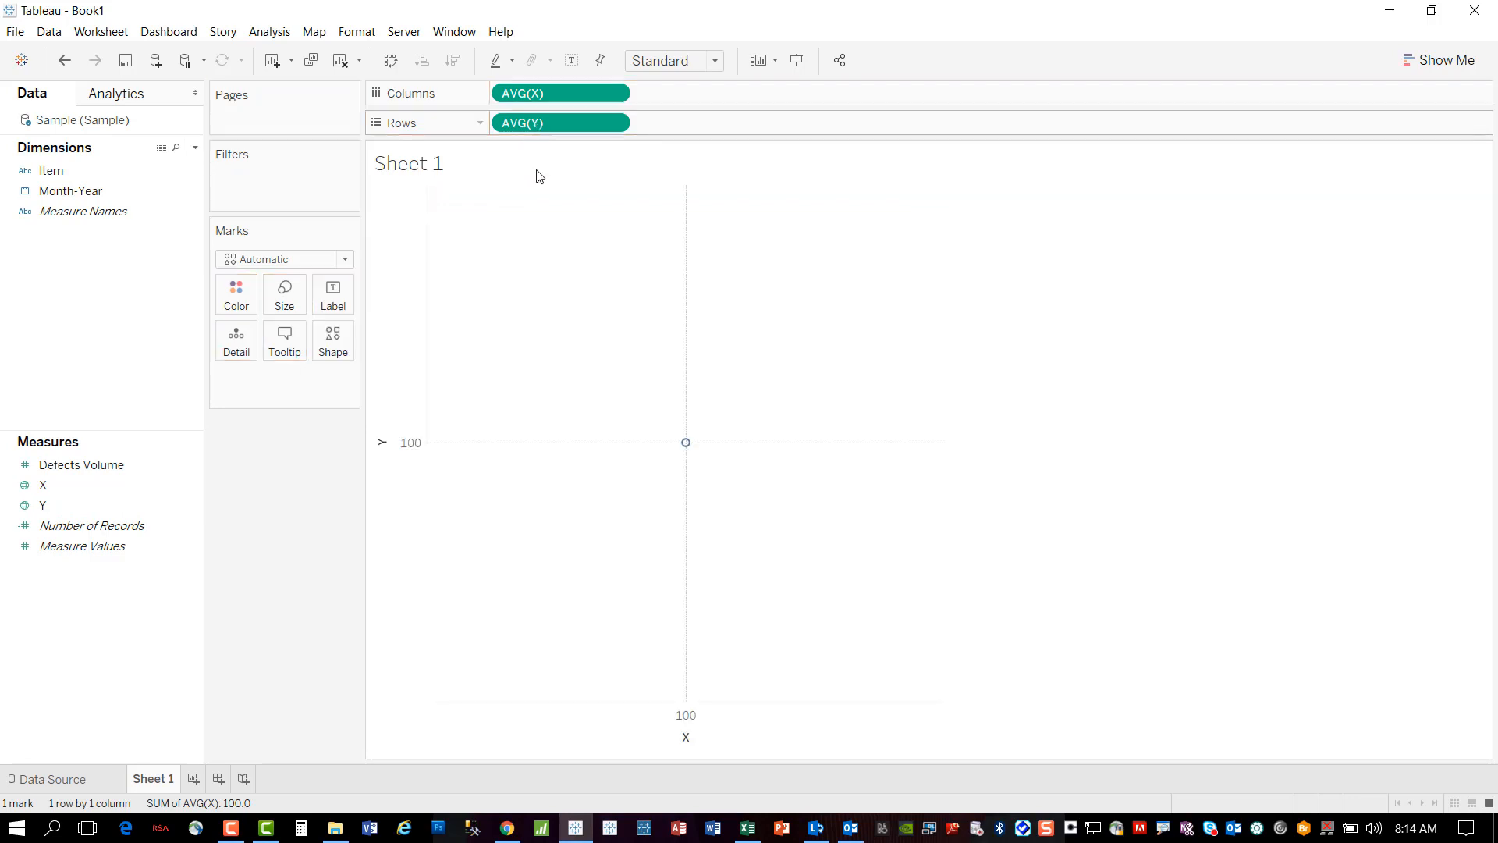
# Turn off Aggregate Measures for the worksheet and set the chart's fit to Entire View.
pyautogui.click(269, 31)
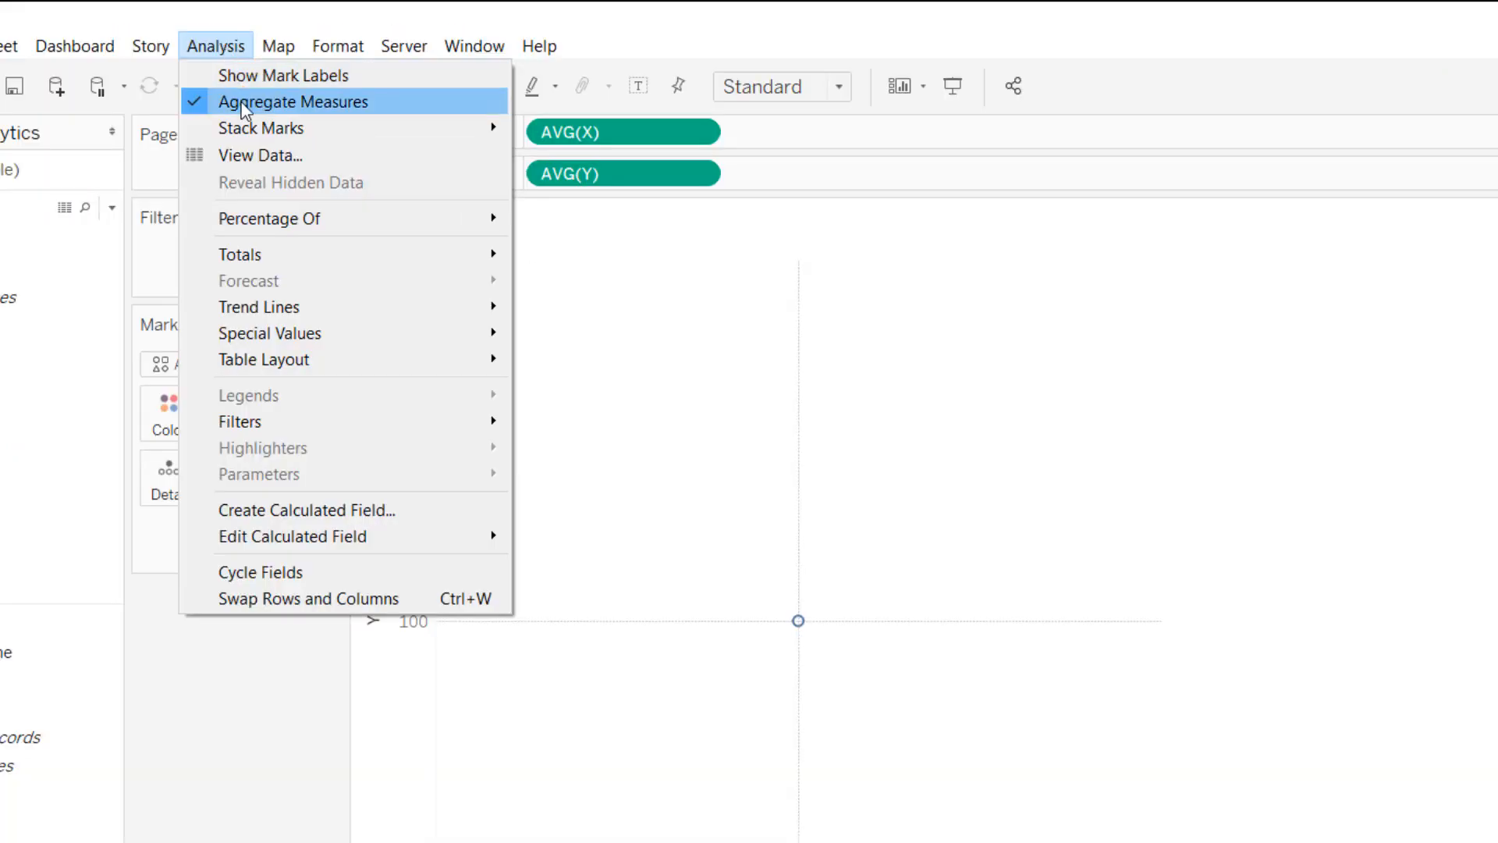
pyautogui.click(240, 103)
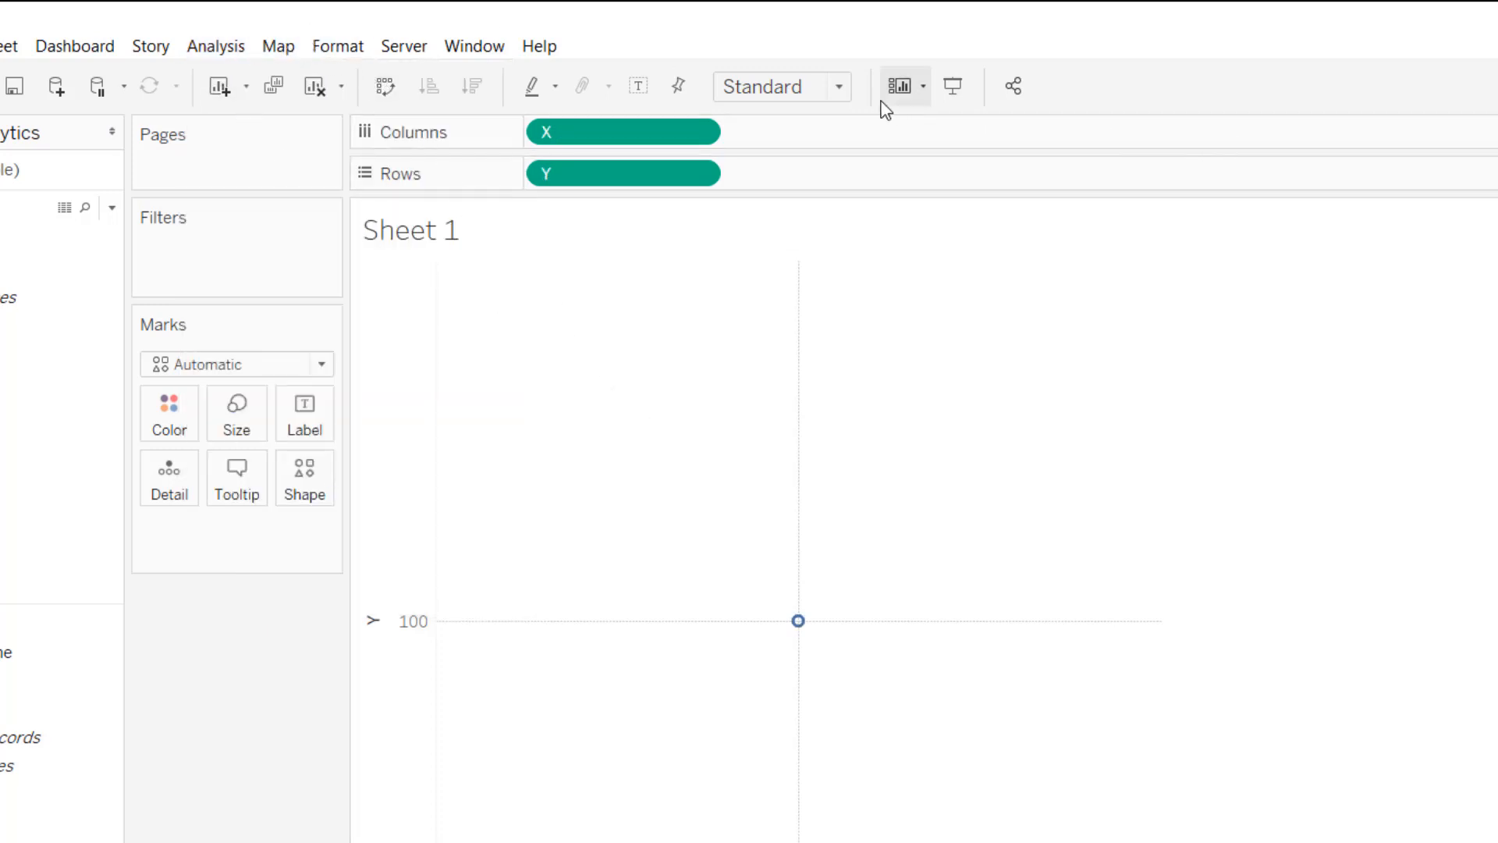
pyautogui.click(839, 87)
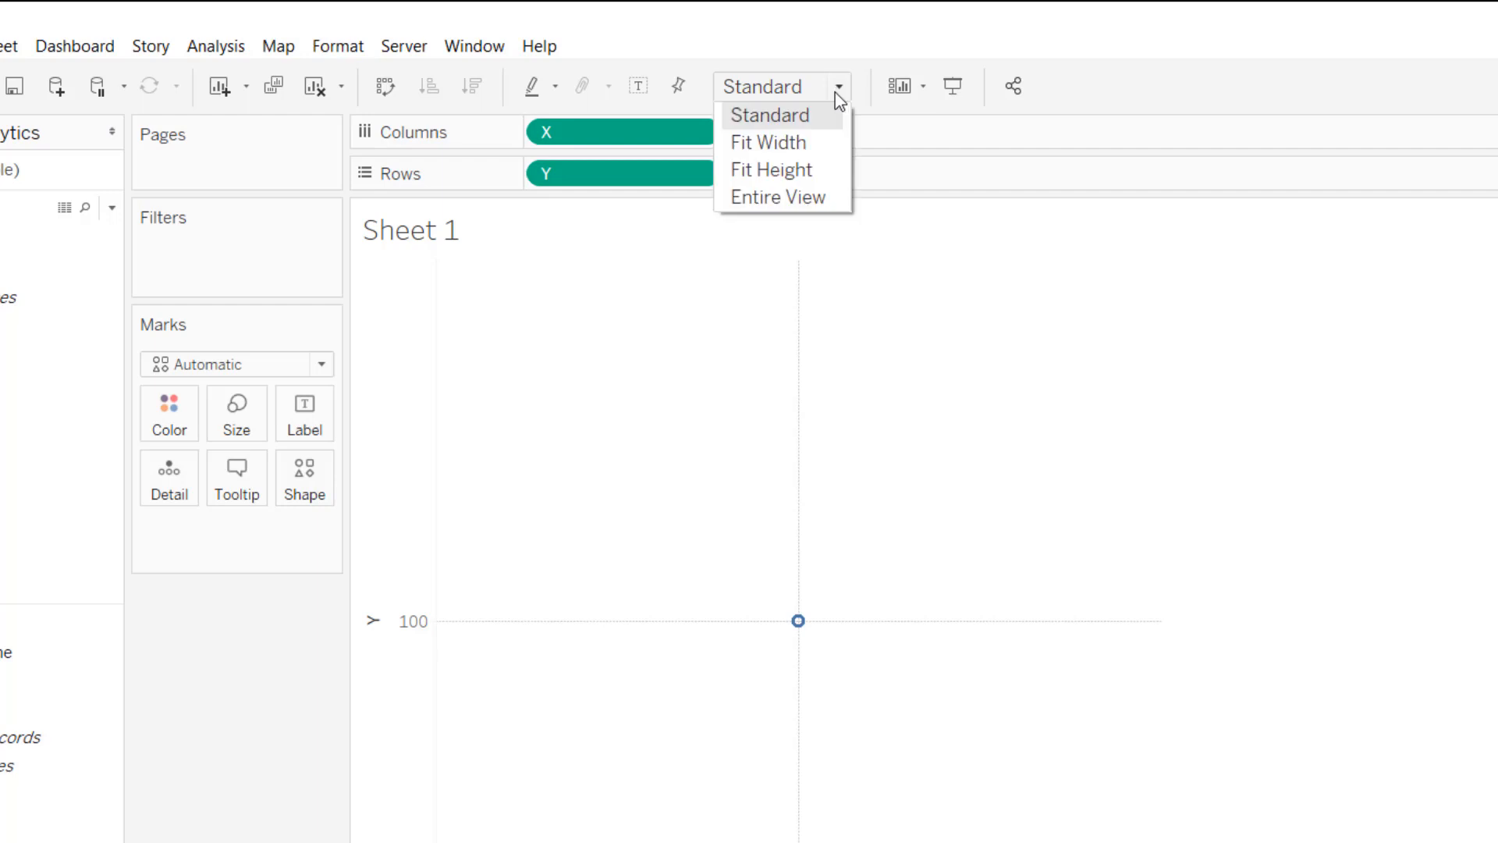
pyautogui.click(818, 200)
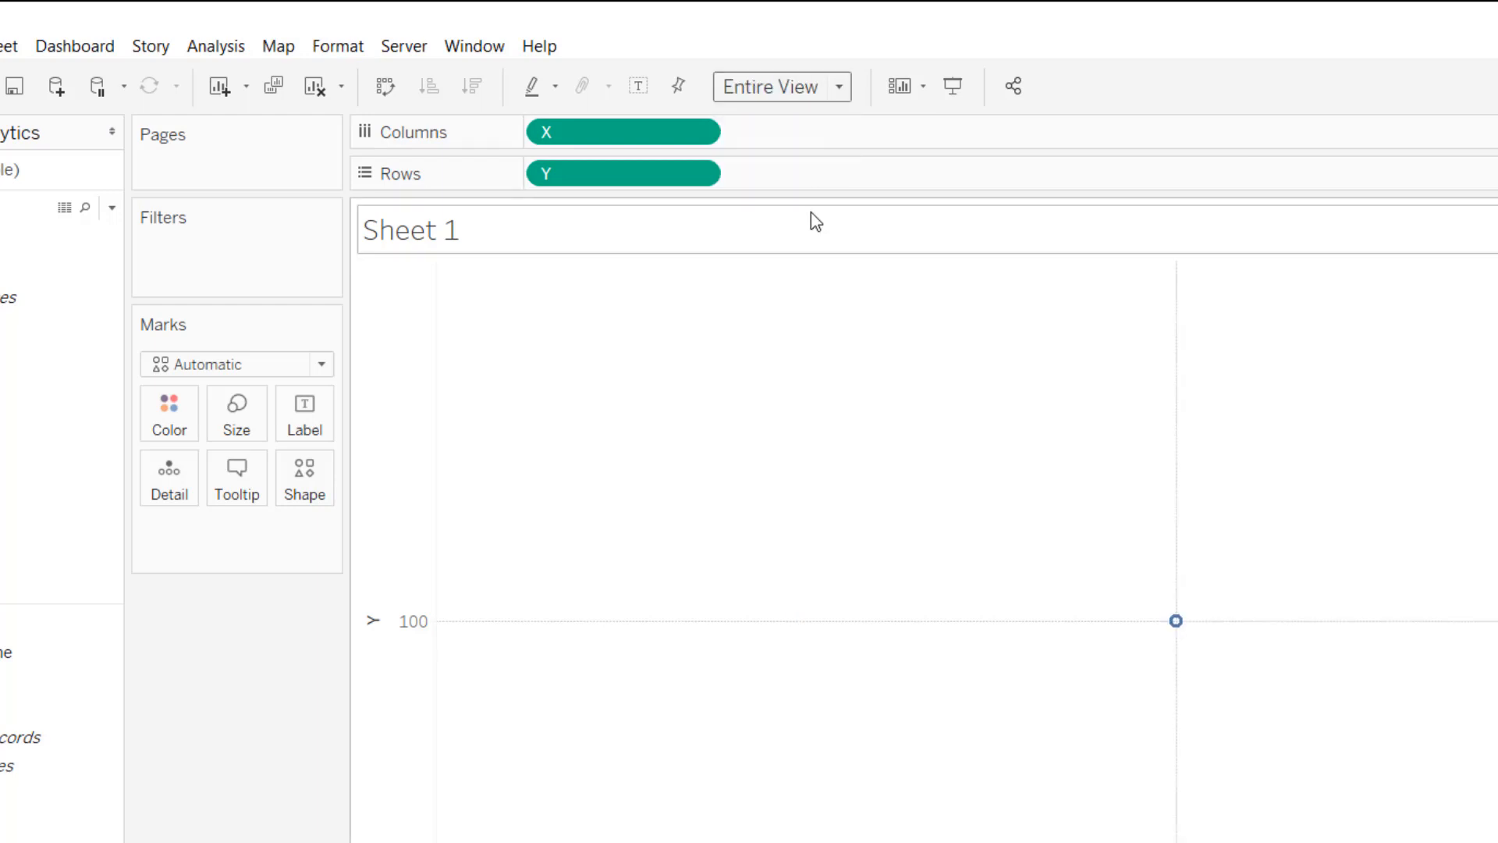
# Start a new background image for the Sample data source and load sony-a6000.jpg from the tableau mapping folder.
pyautogui.click(294, 51)
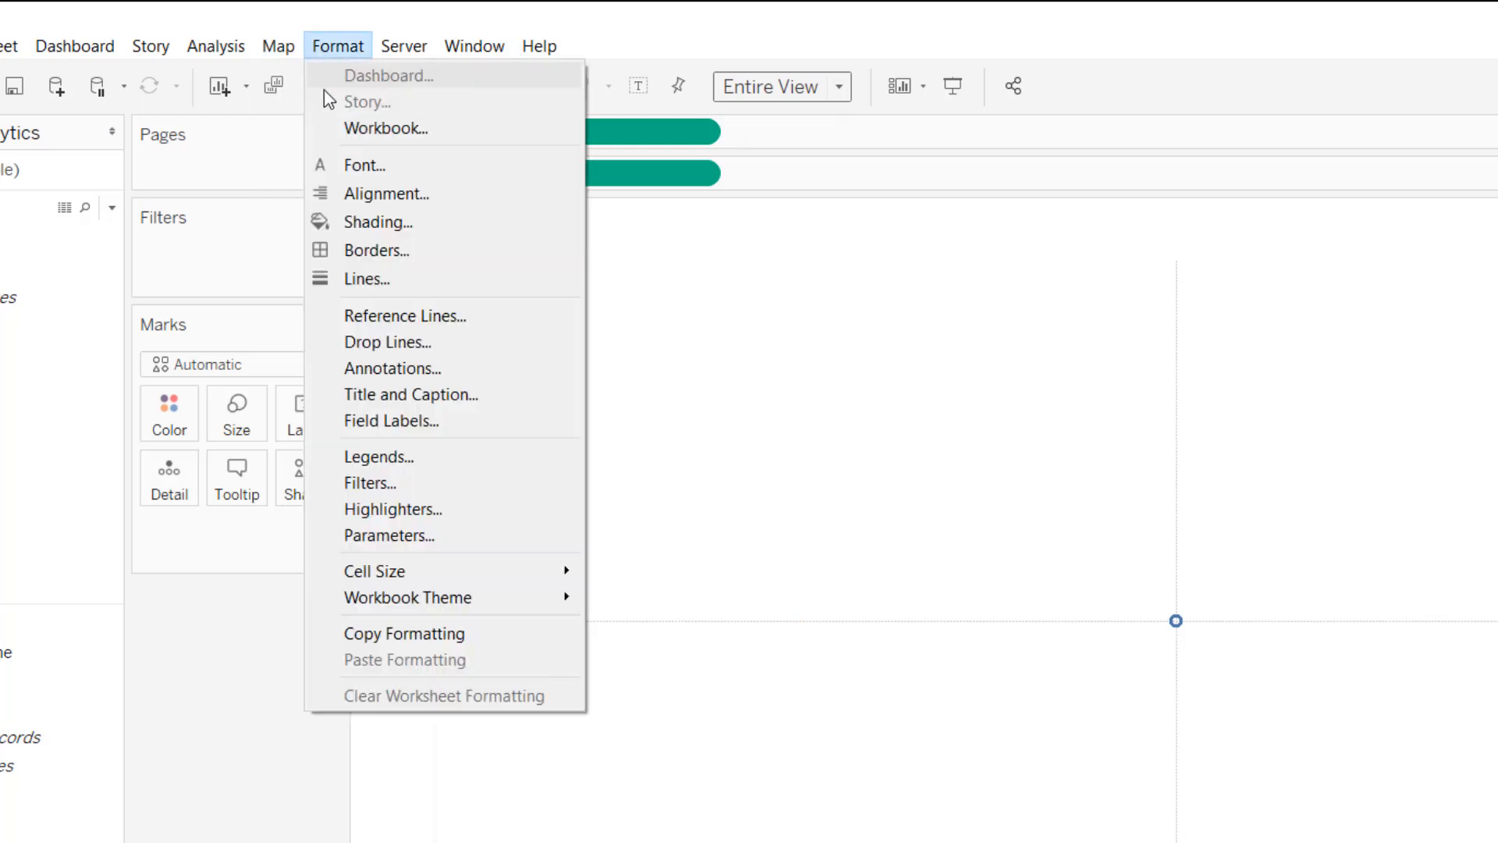
pyautogui.moveTo(302, 101)
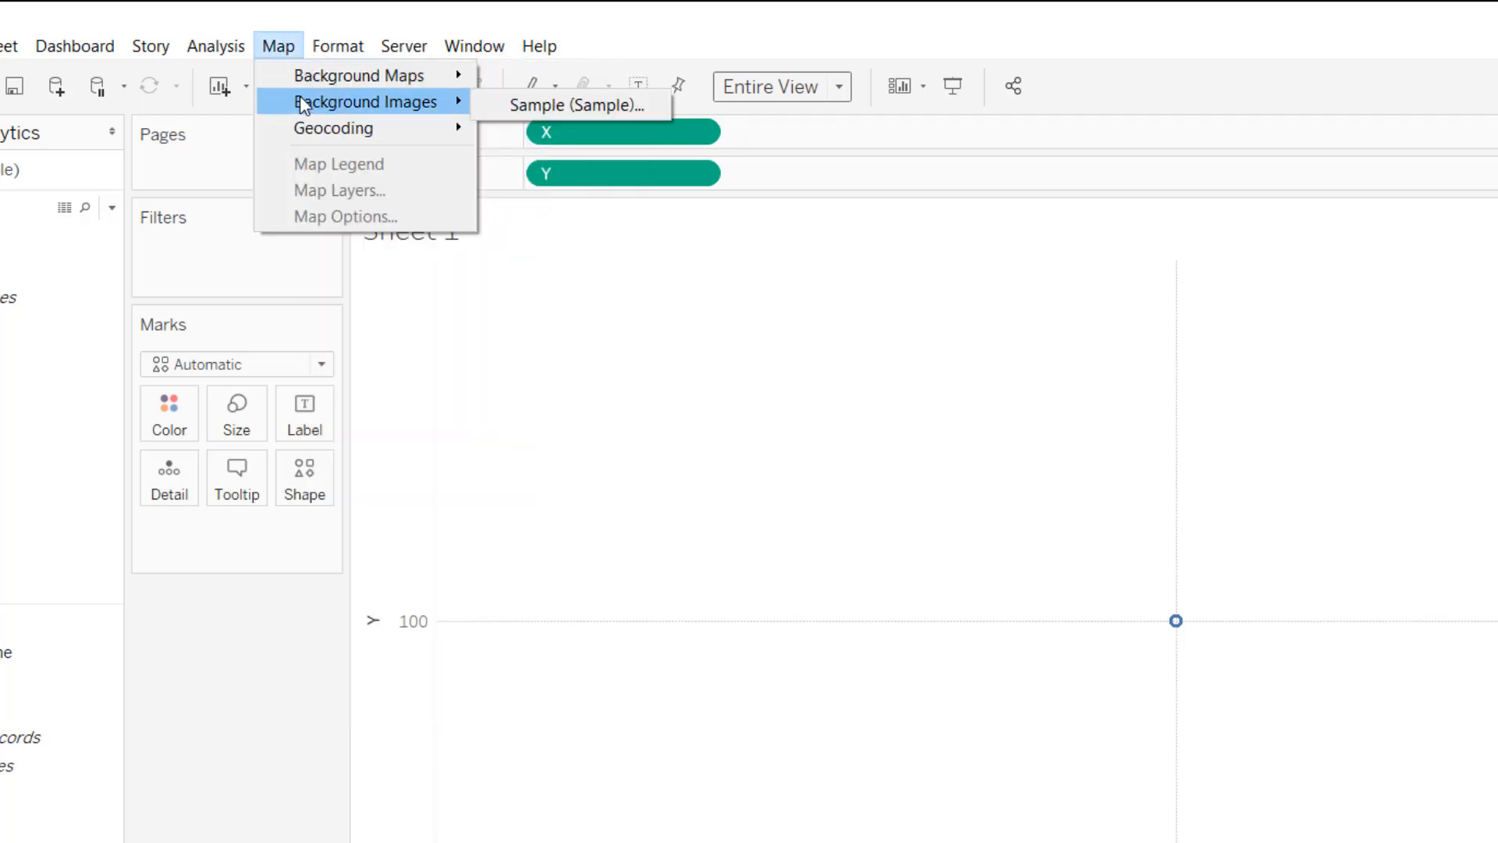
pyautogui.click(568, 110)
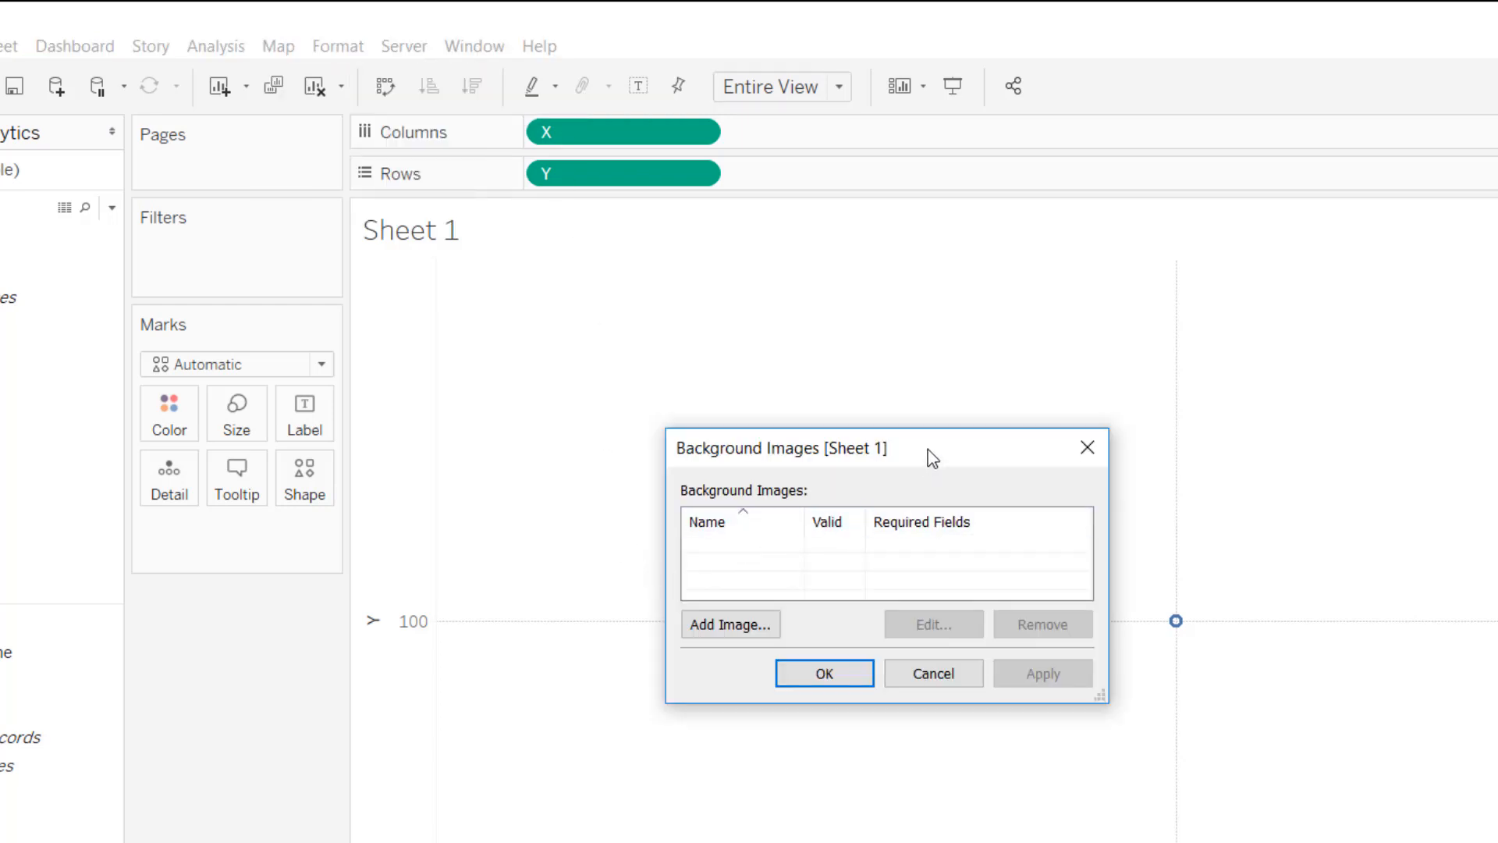
pyautogui.moveTo(926, 458); pyautogui.dragTo(851, 297)
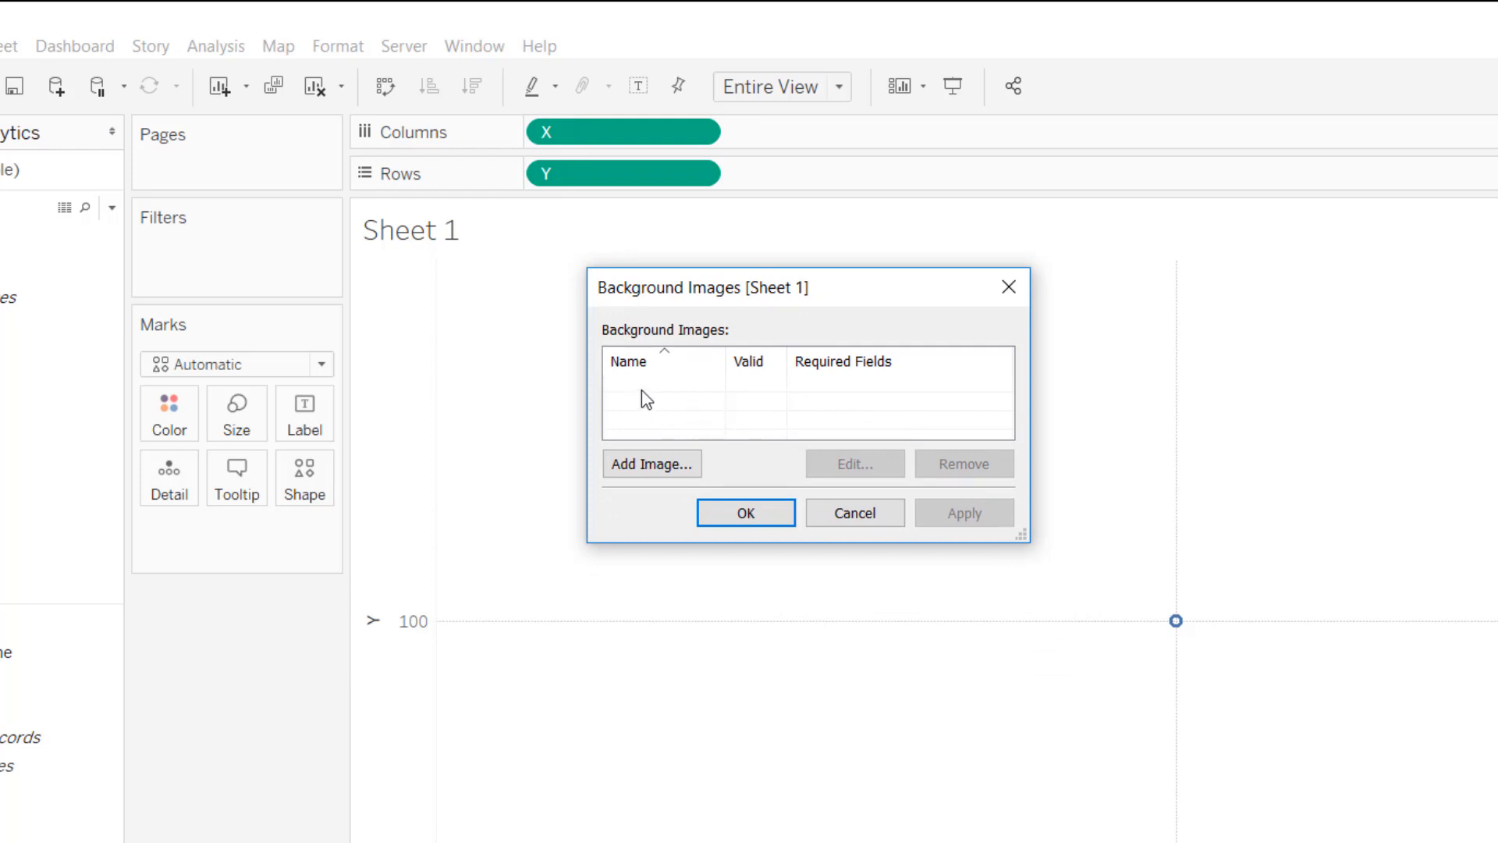
pyautogui.click(676, 471)
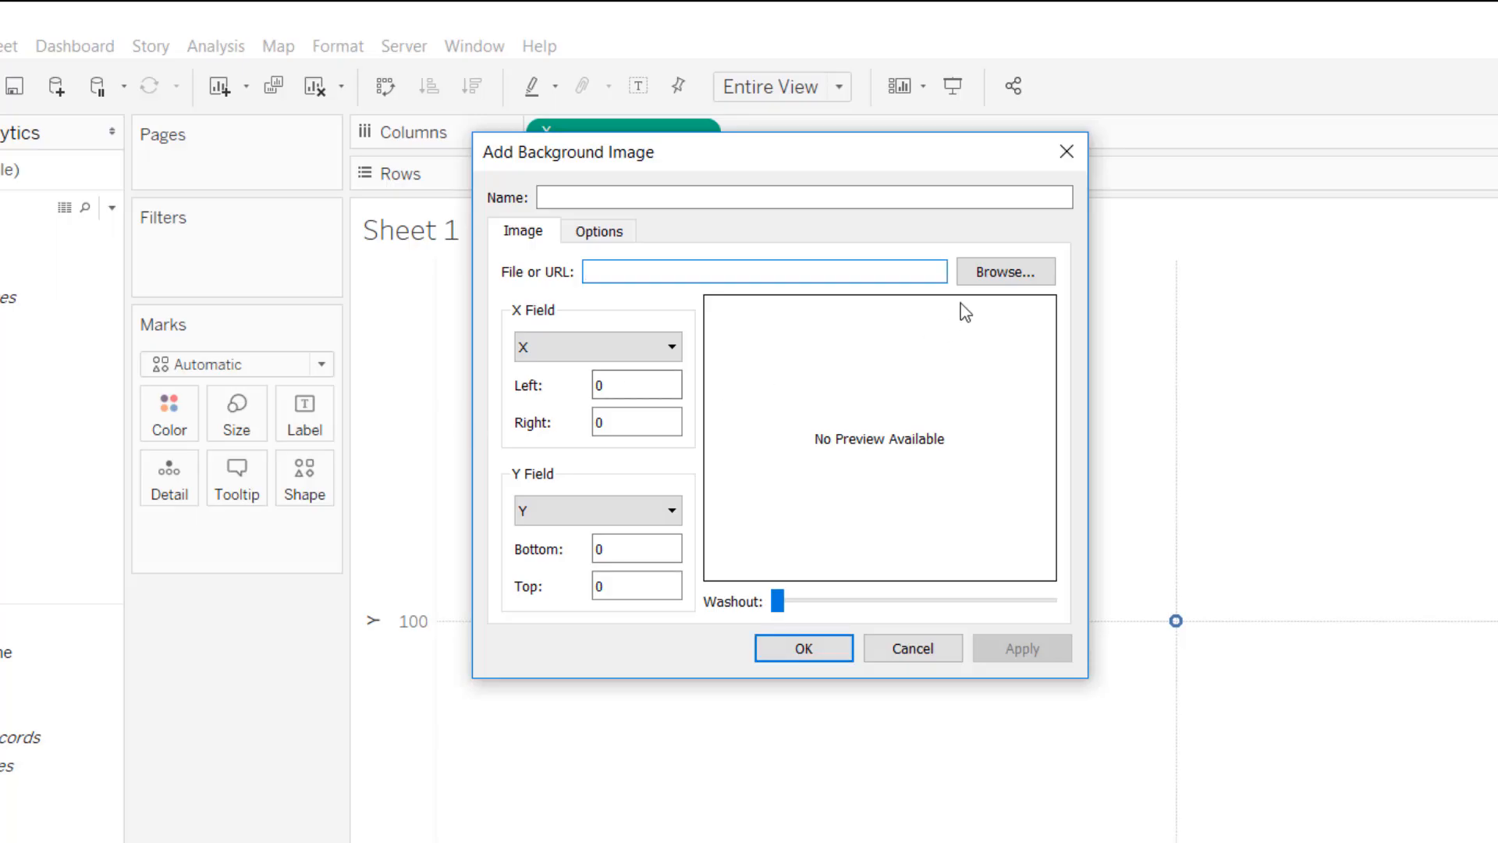
pyautogui.click(984, 274)
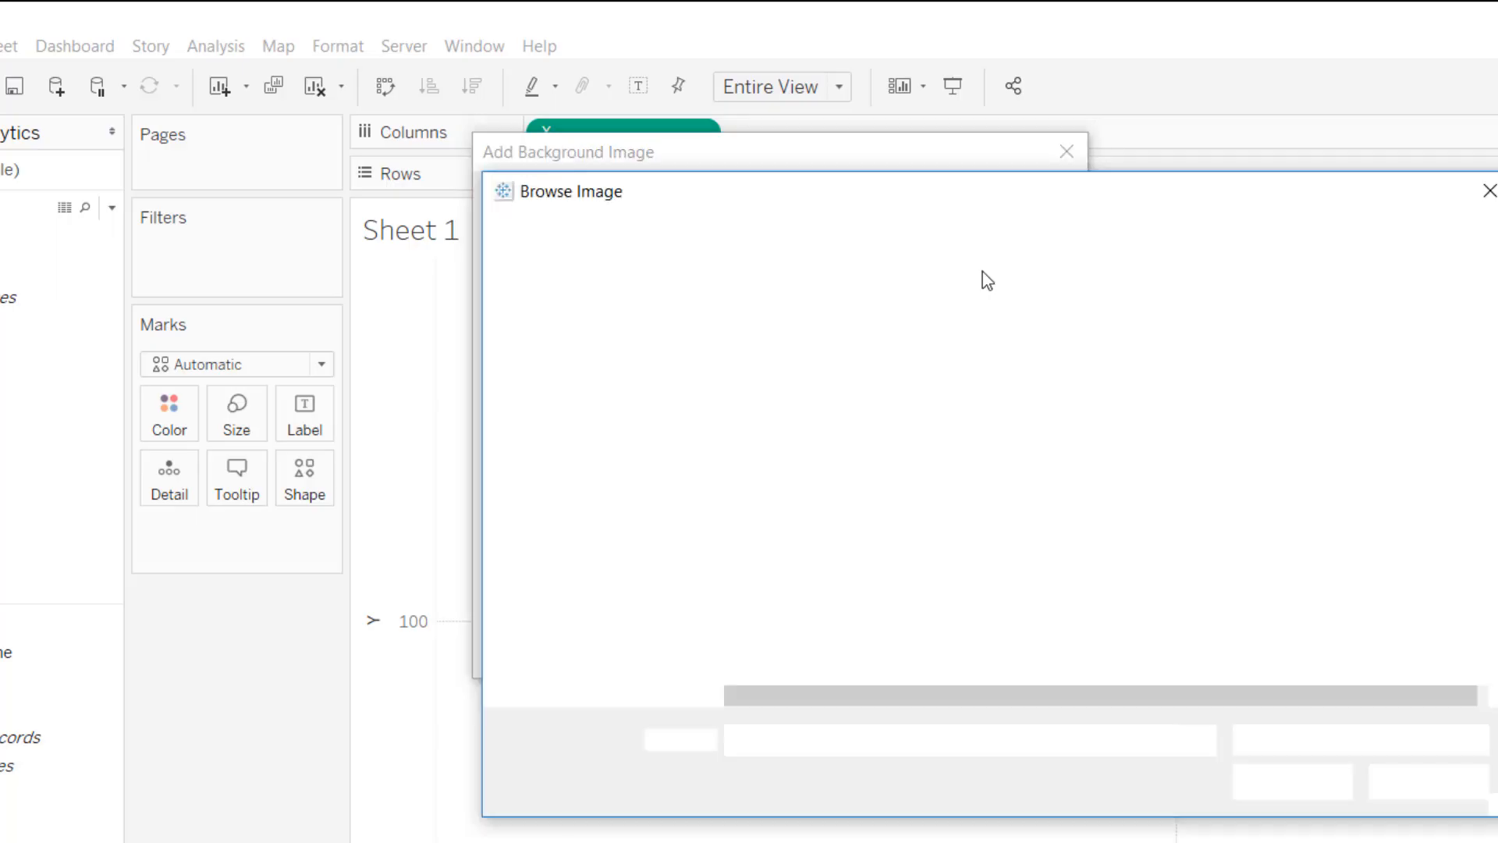
pyautogui.click(930, 236)
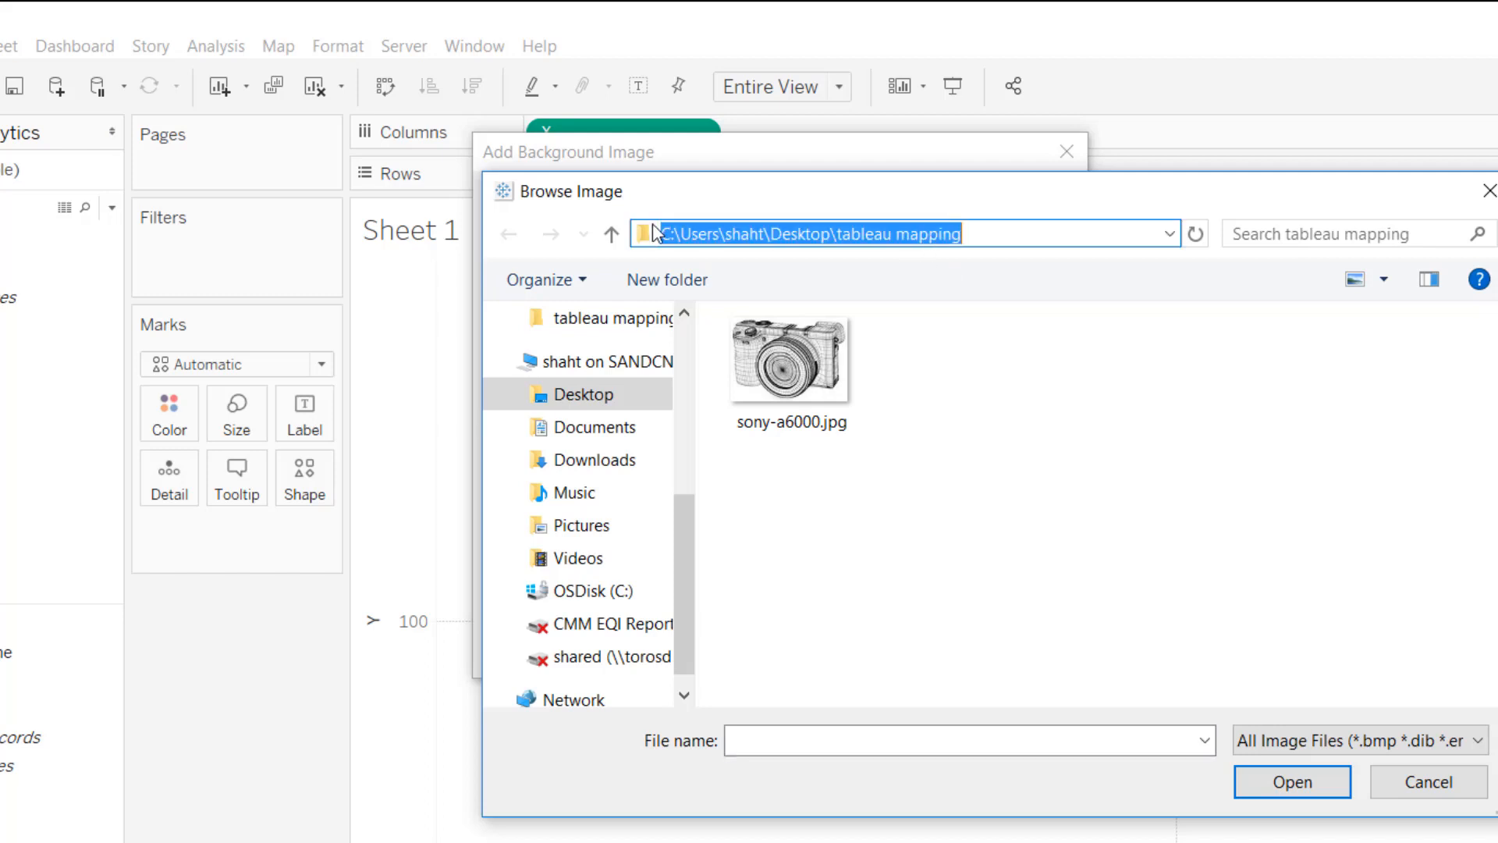
pyautogui.click(781, 373)
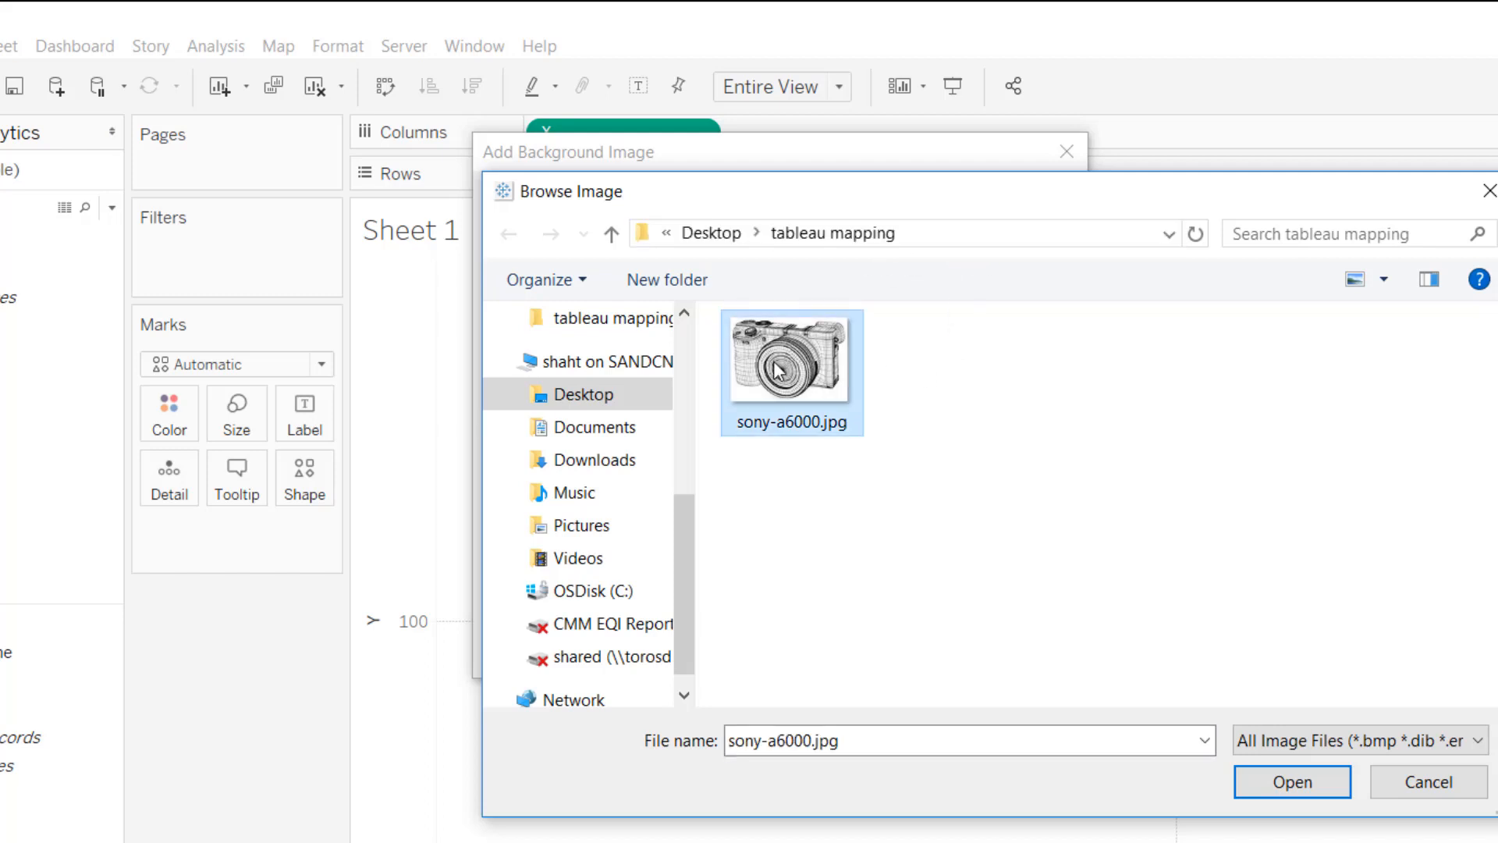
pyautogui.click(1285, 784)
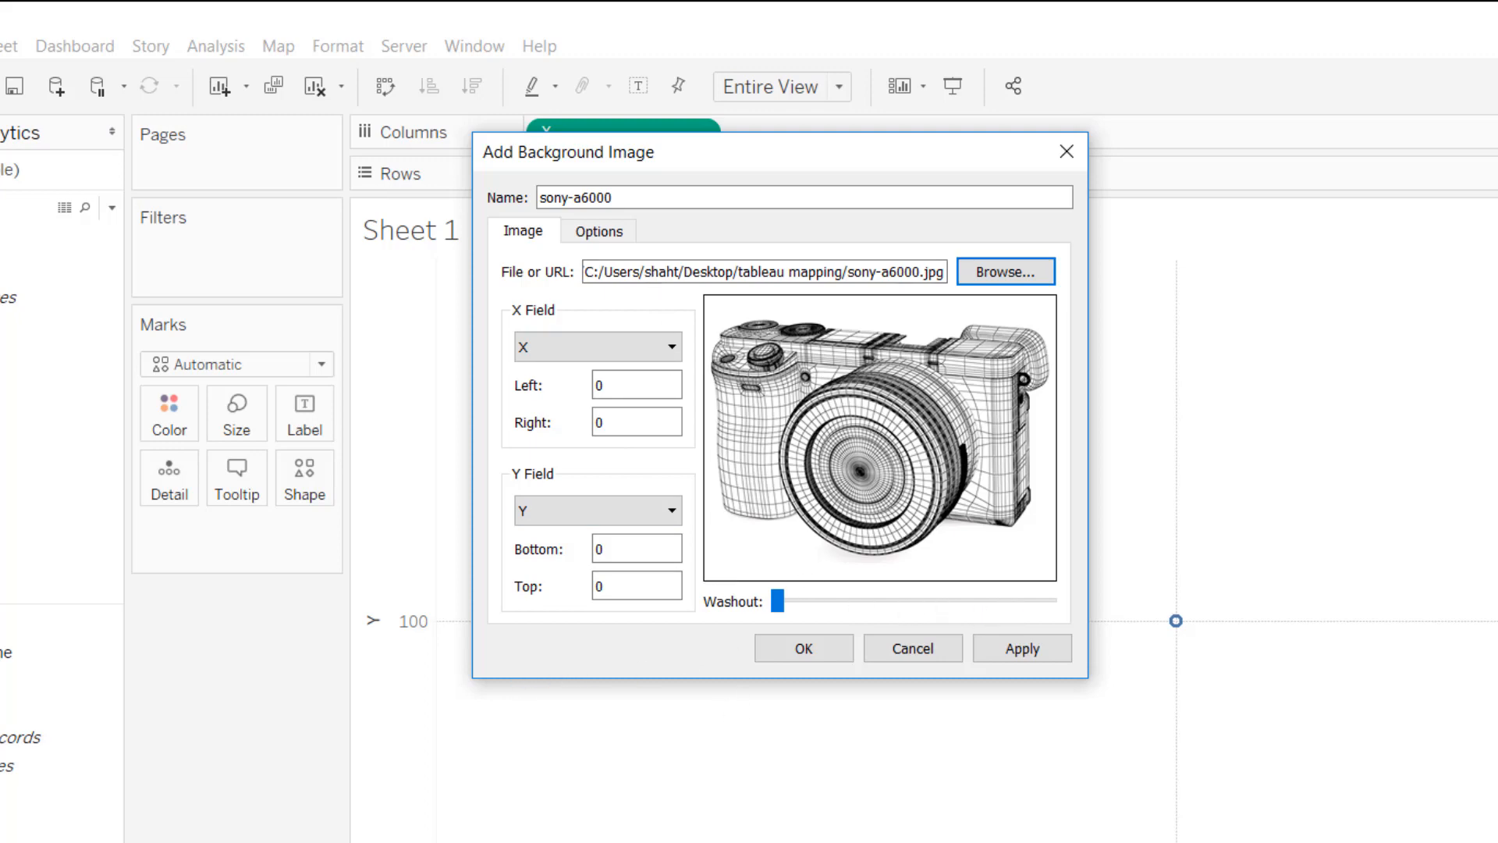
# Check the pixel dimensions of sony-a6000.jpg in File Explorer, and set the background image's X Field right value to 1352 in Tableau.
pyautogui.hotkey('alt', 'Tab')
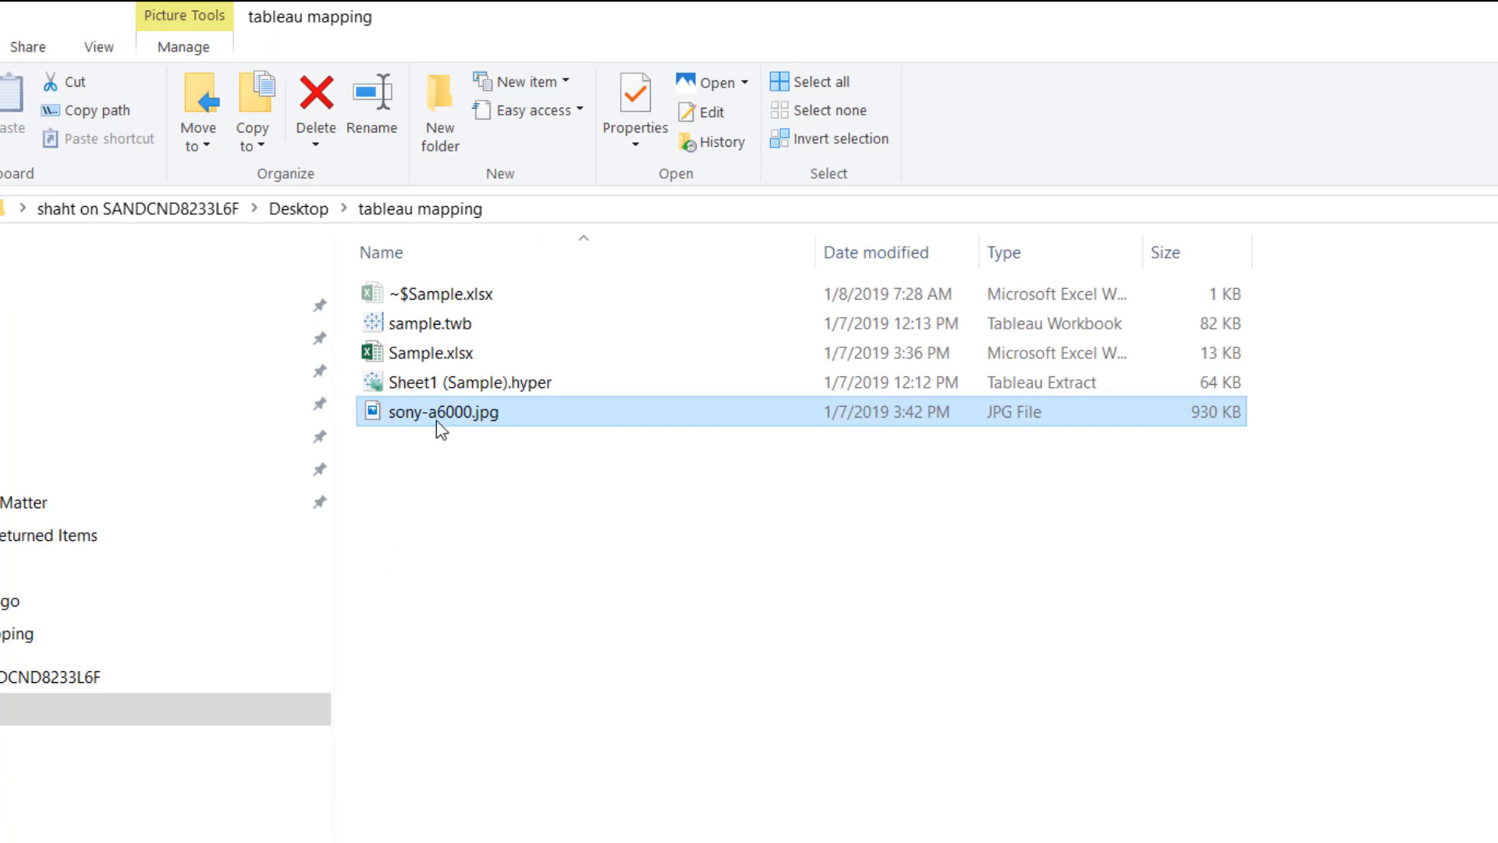
pyautogui.moveTo(439, 418)
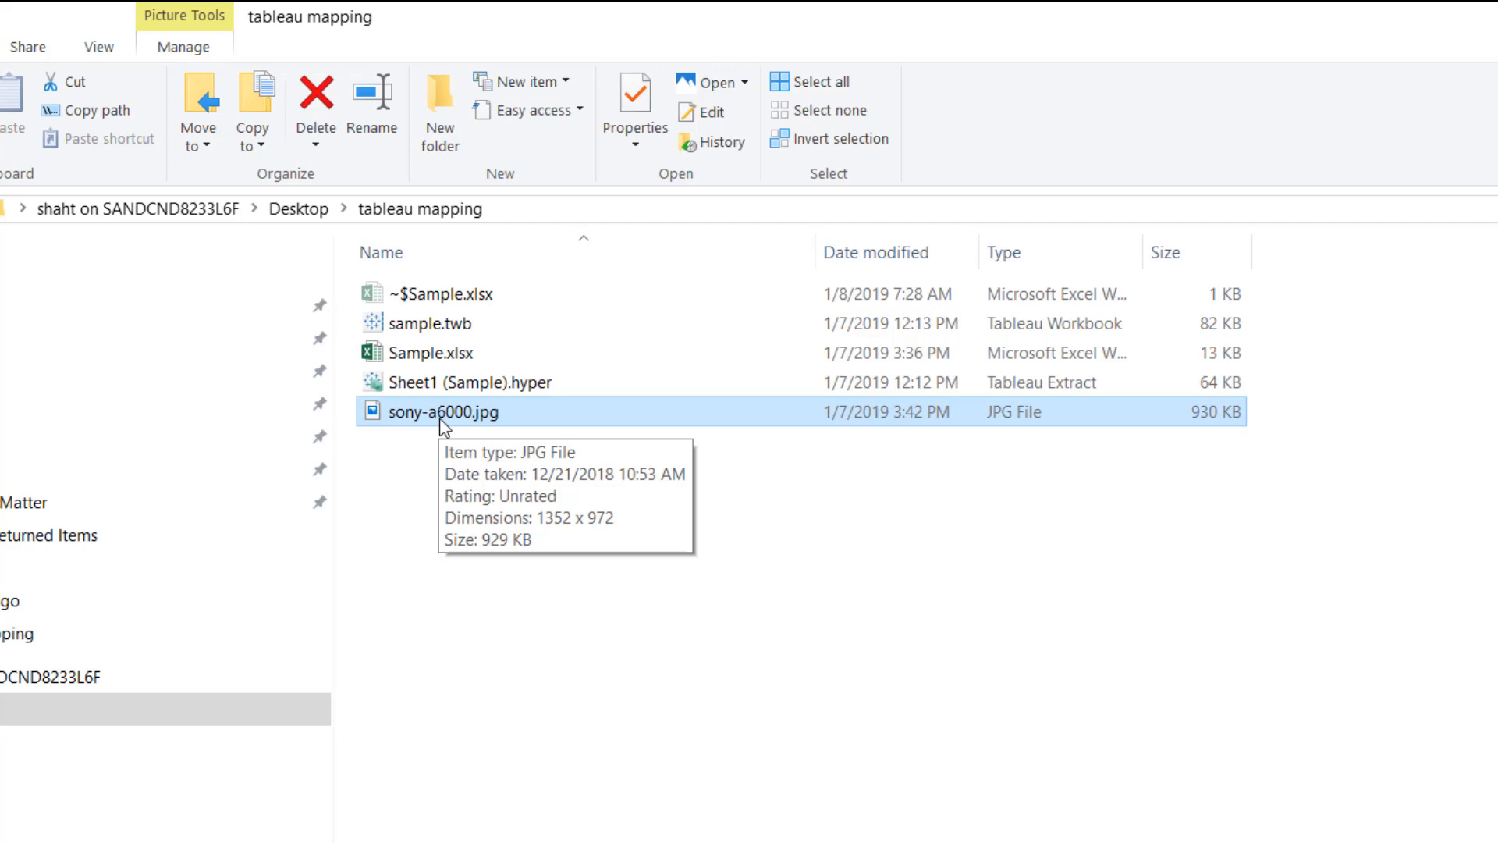
pyautogui.hotkey('alt', 'Tab')
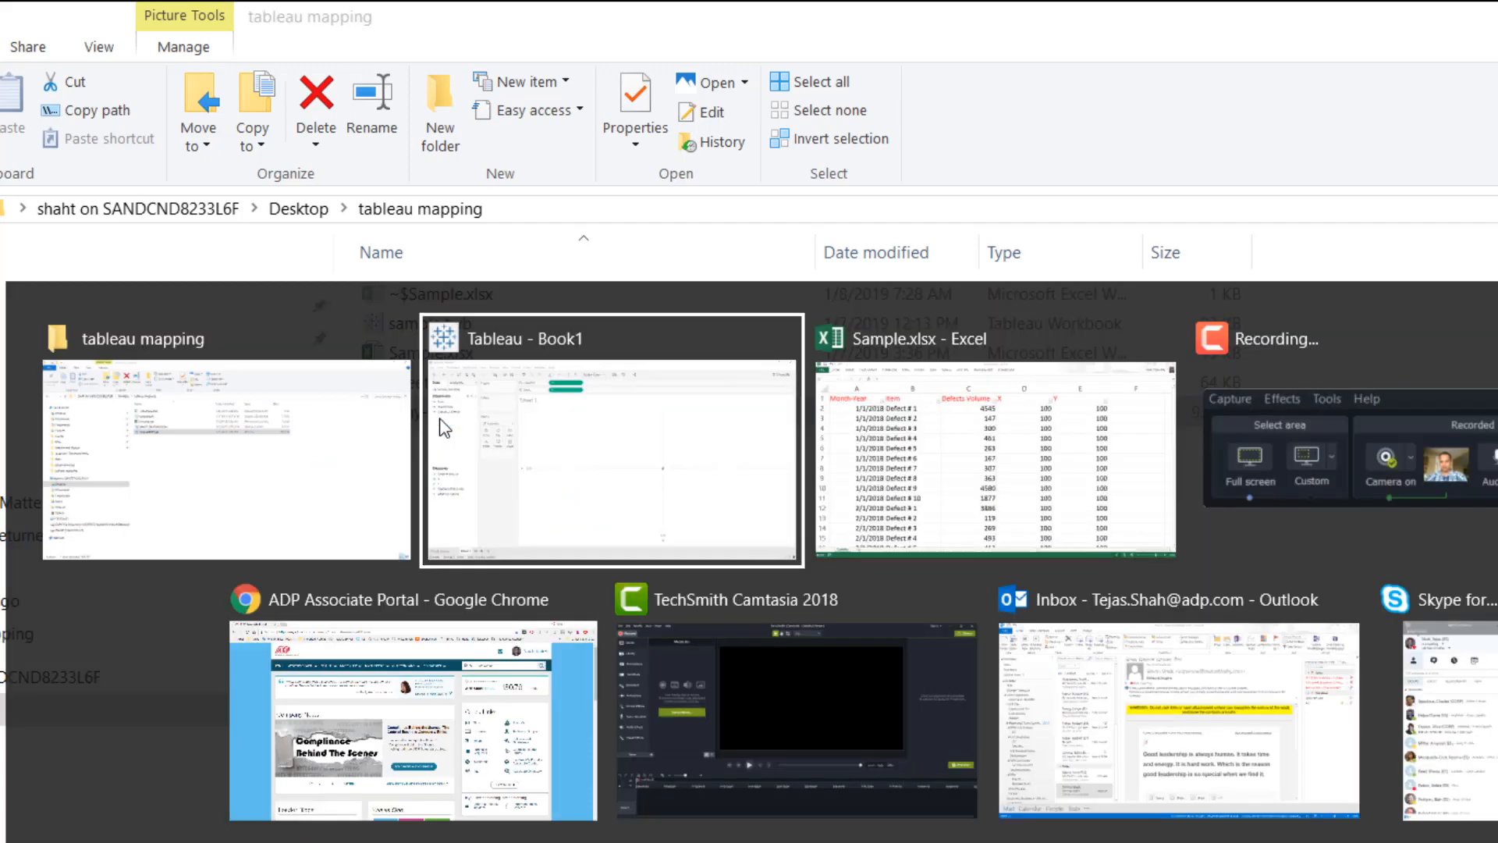
pyautogui.moveTo(610, 425); pyautogui.dragTo(569, 422)
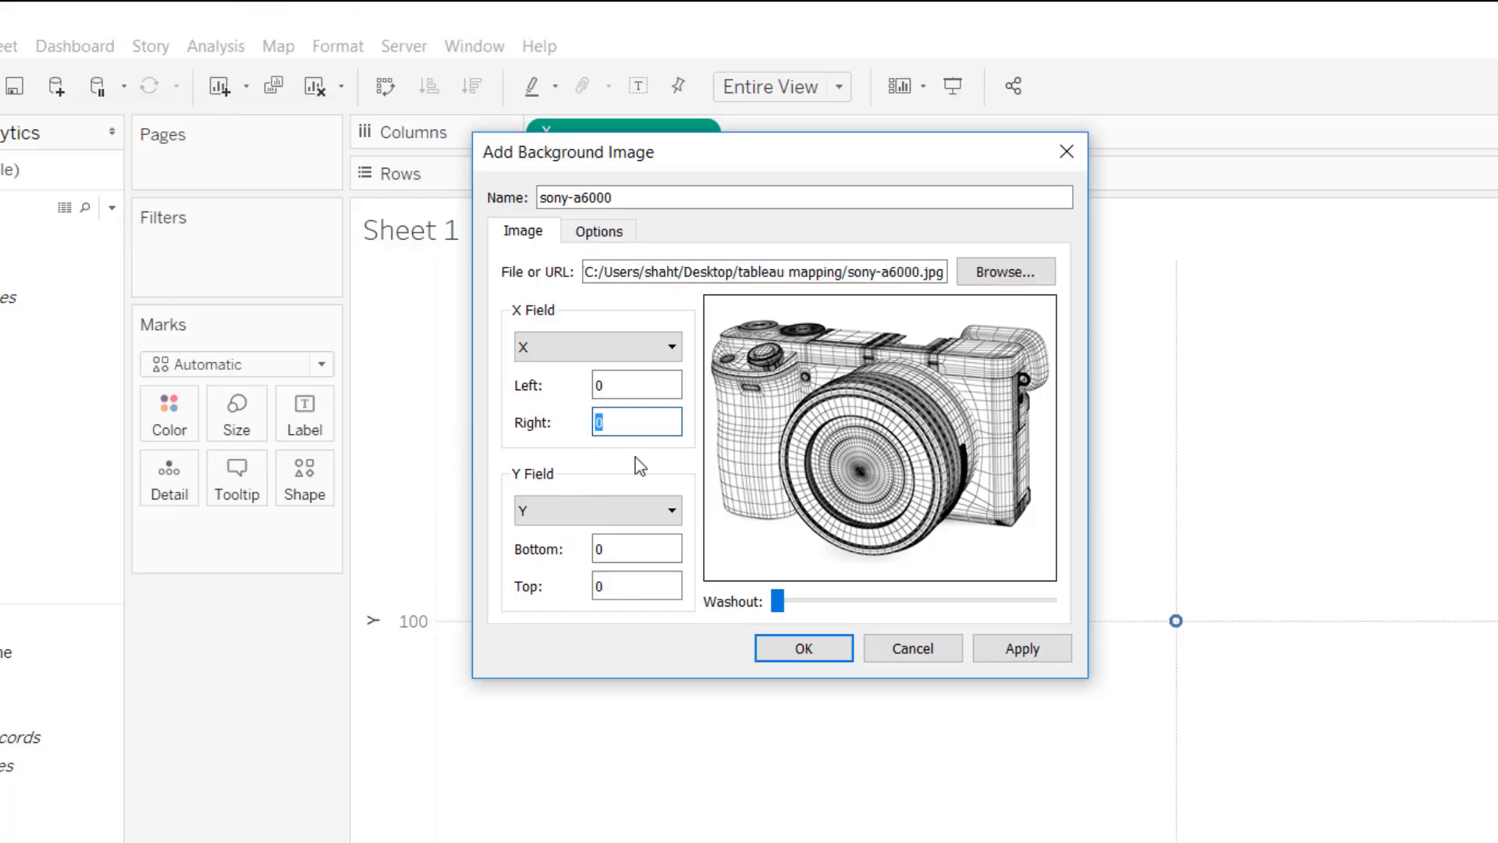
pyautogui.write('1,')
pyautogui.write('352')
# Set the background image's Y Field top value to 972, and apply the image to Sheet 1.
pyautogui.moveTo(623, 586); pyautogui.dragTo(586, 603)
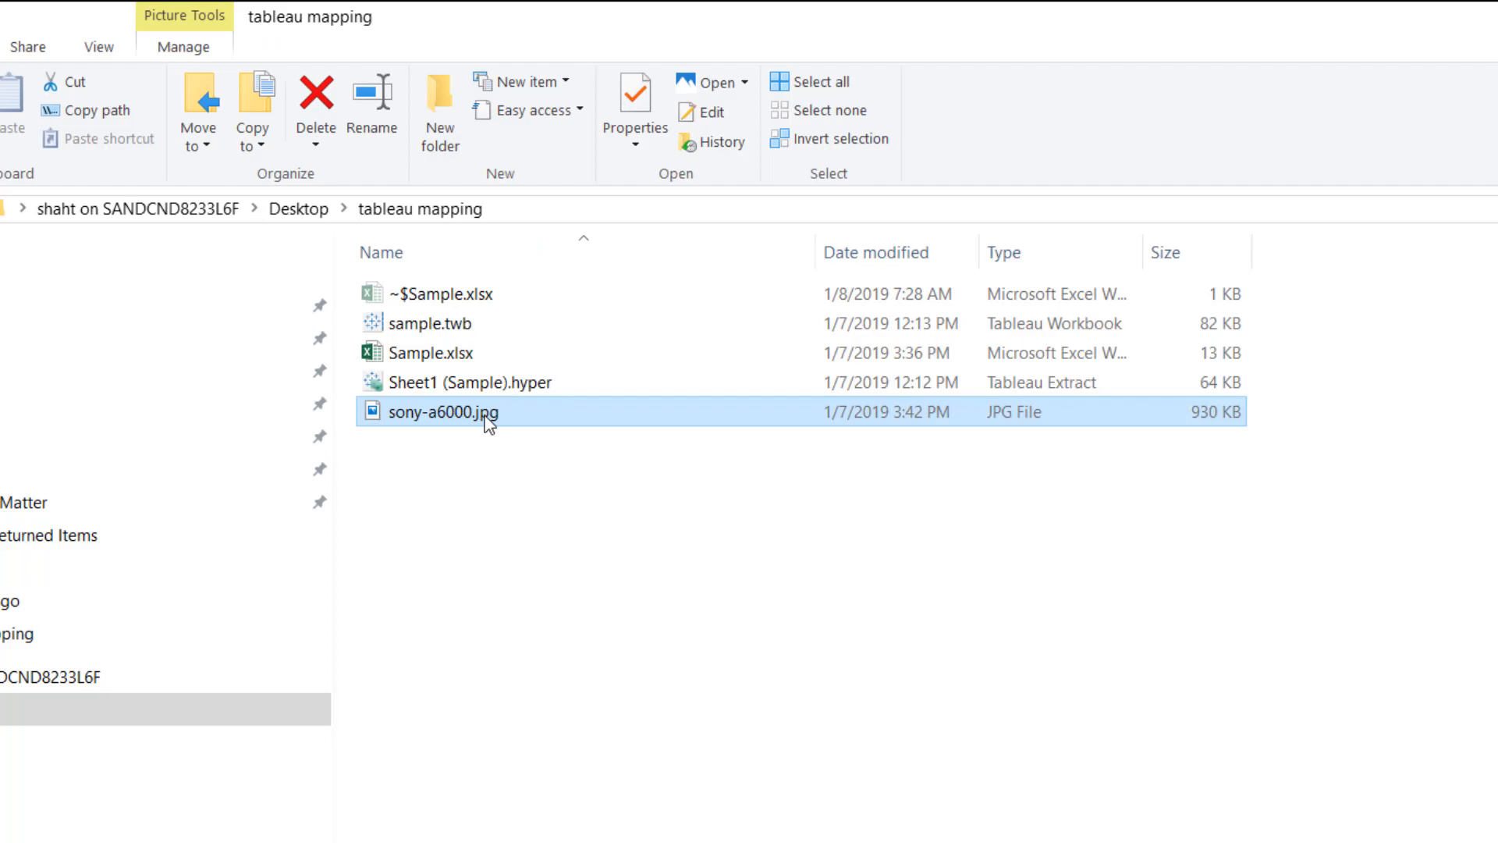
pyautogui.moveTo(484, 416)
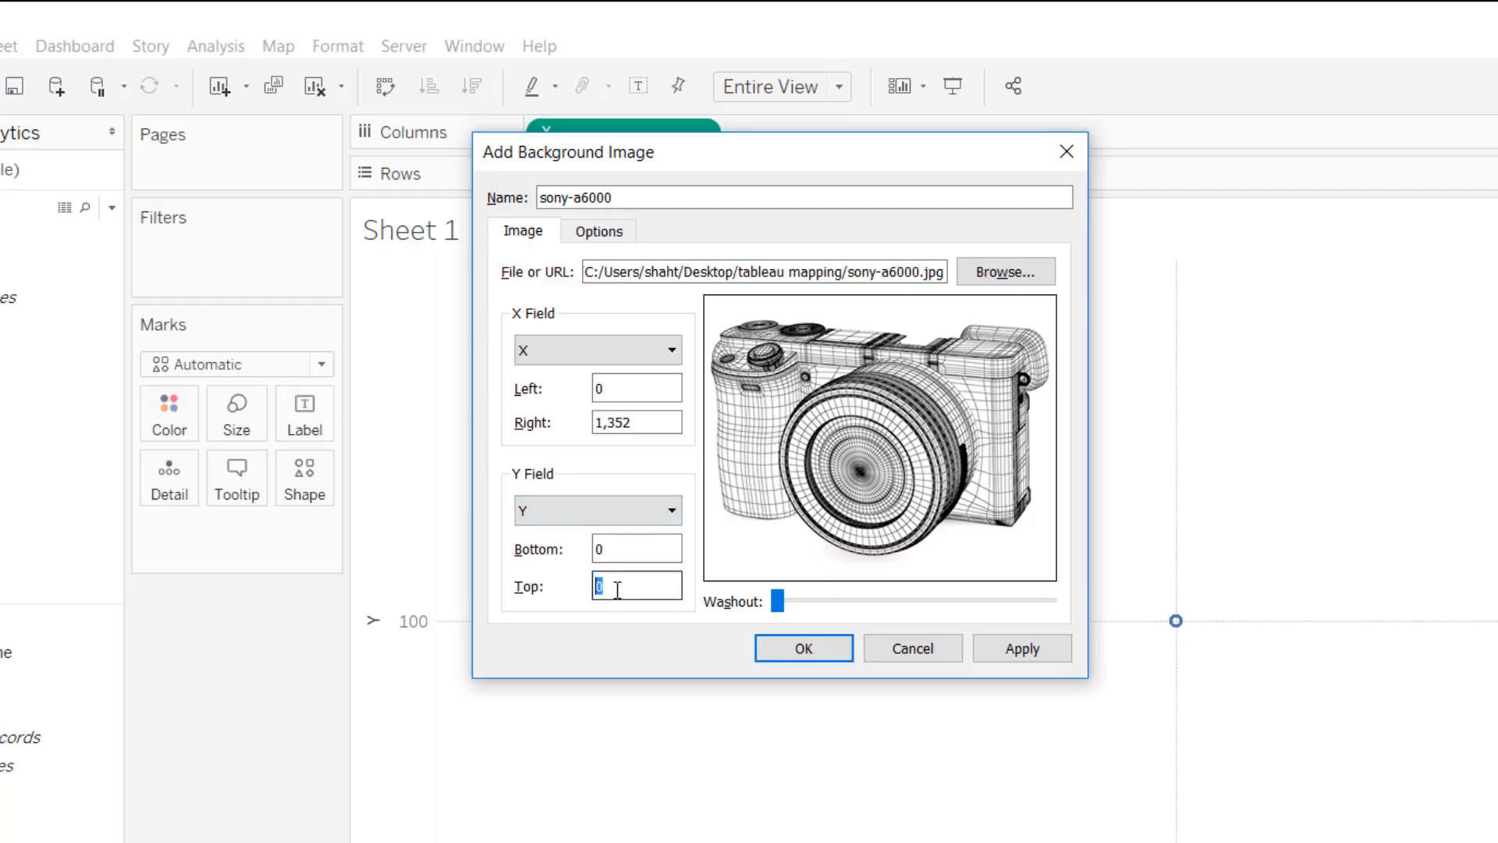
pyautogui.write('972')
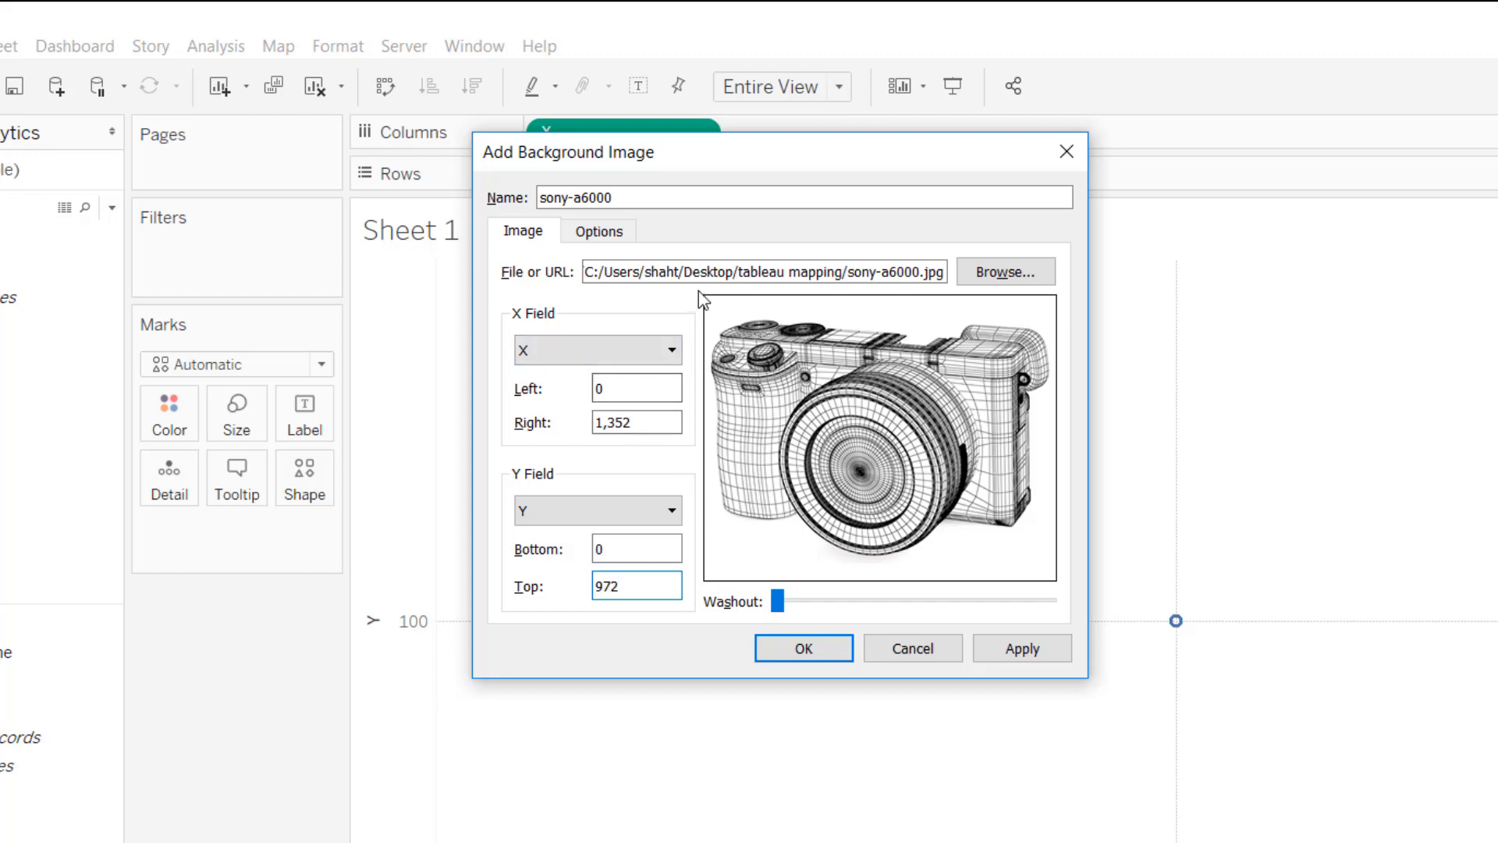
pyautogui.click(997, 649)
pyautogui.click(822, 648)
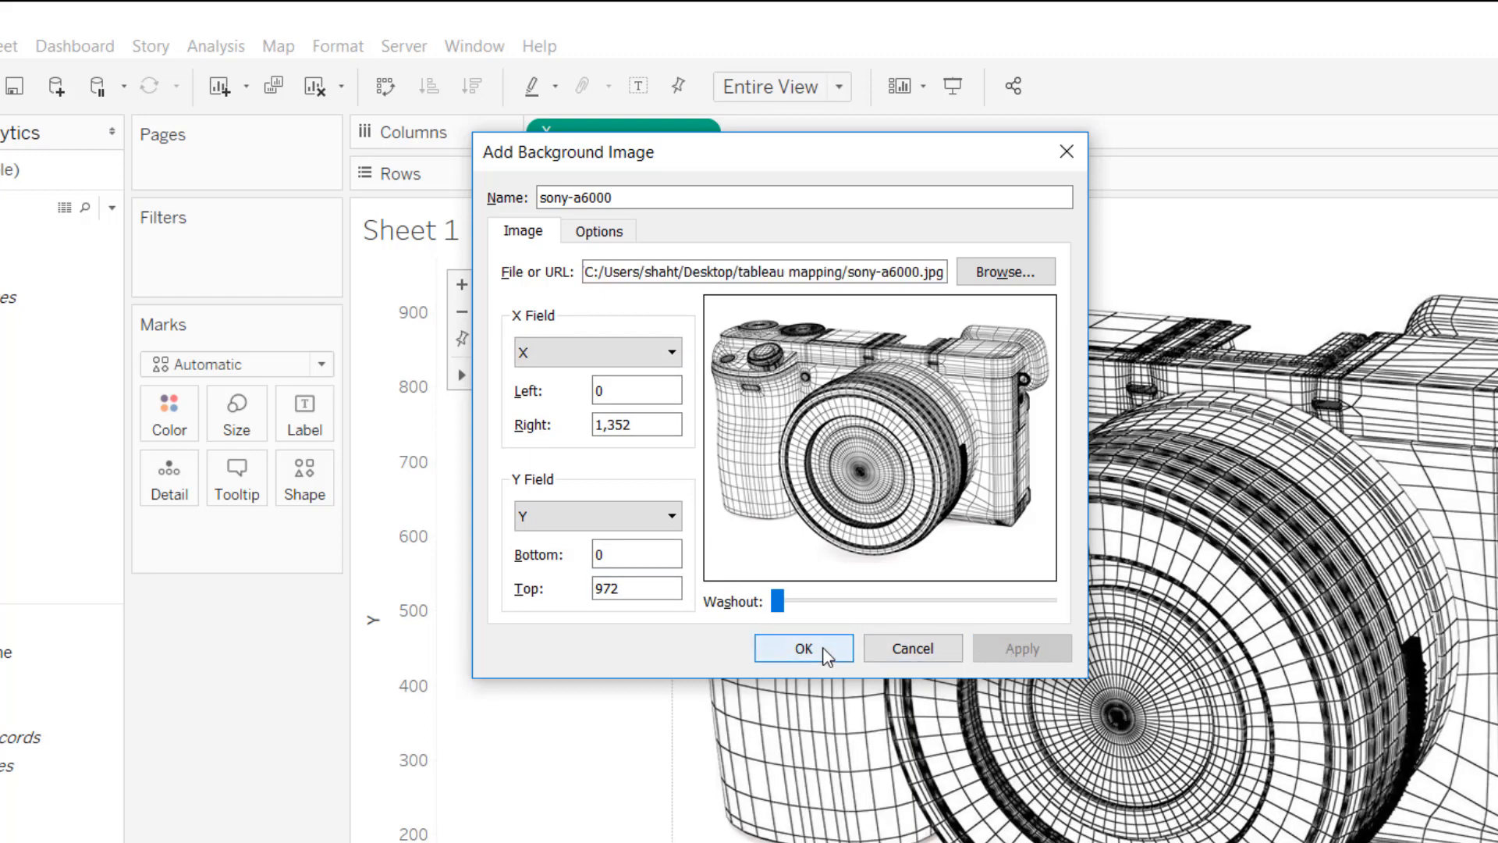
pyautogui.click(715, 520)
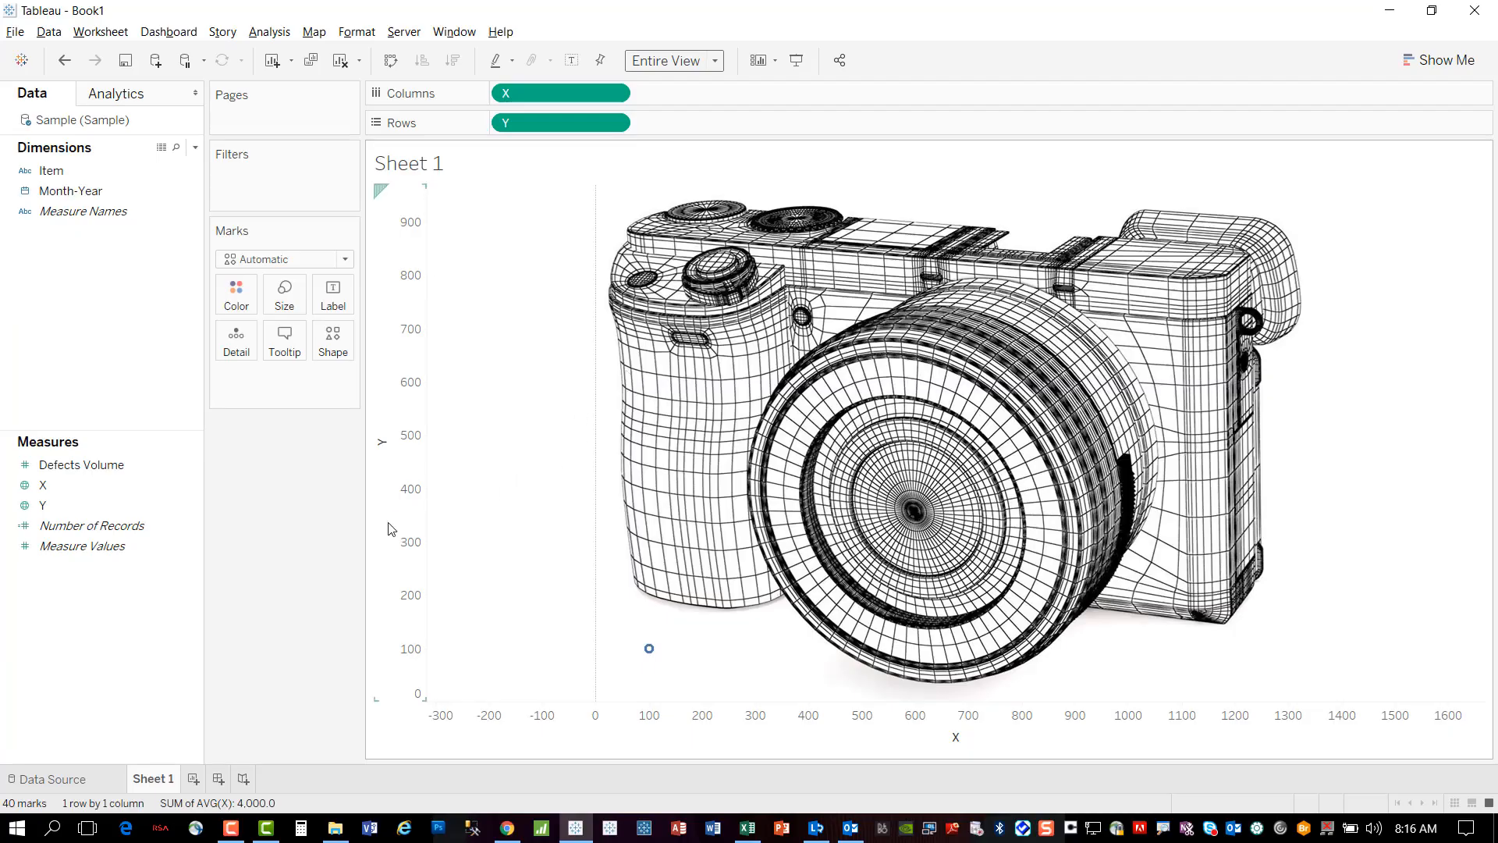
# Compare the mark's location on the picture with the X and Y columns of Sample.xlsx in Excel.
pyautogui.moveTo(652, 659)
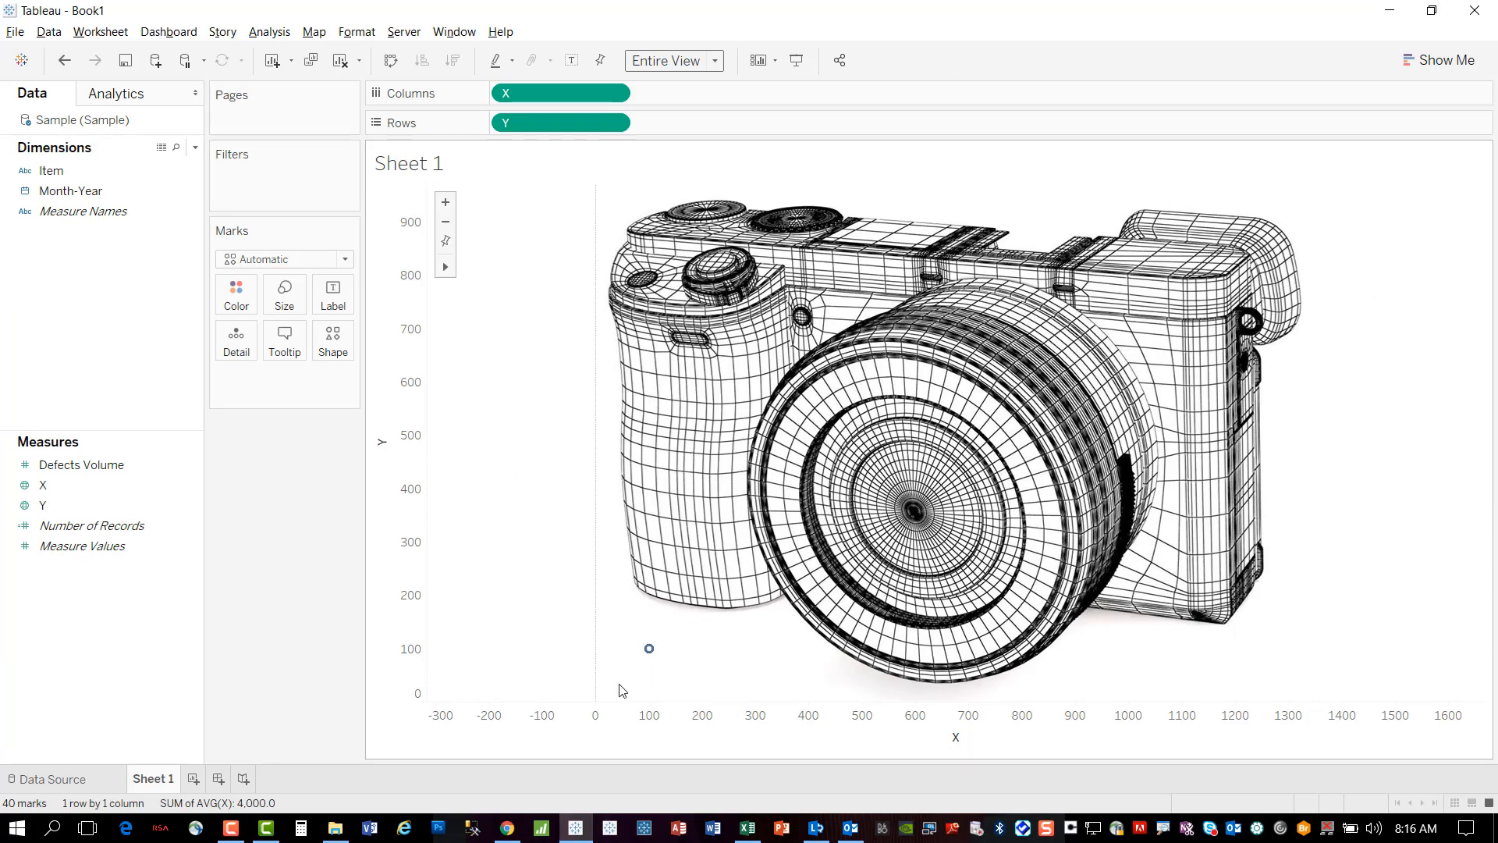
pyautogui.click(748, 829)
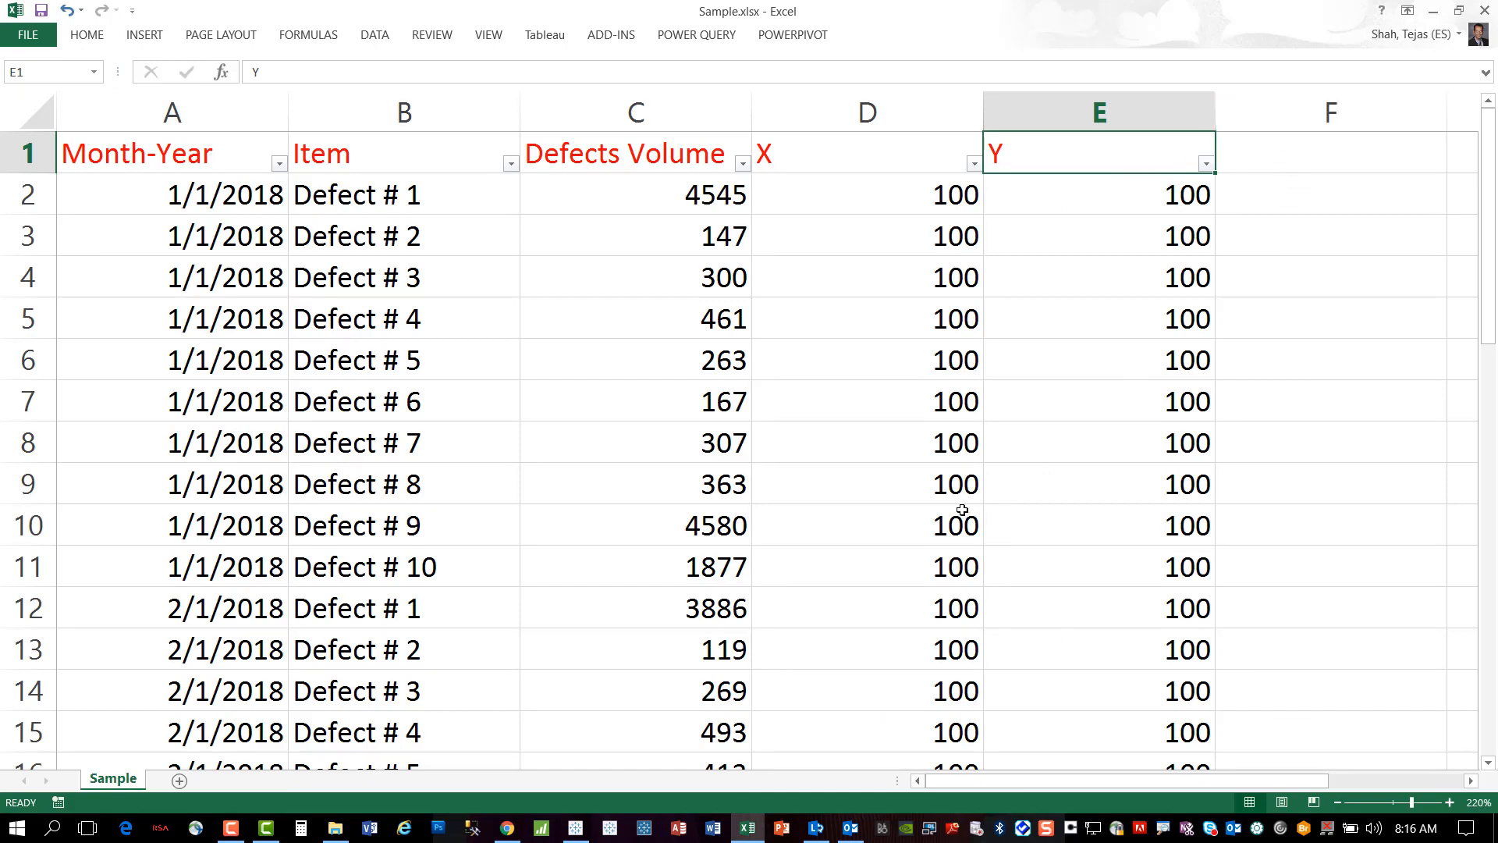
pyautogui.hotkey('alt', 'Tab')
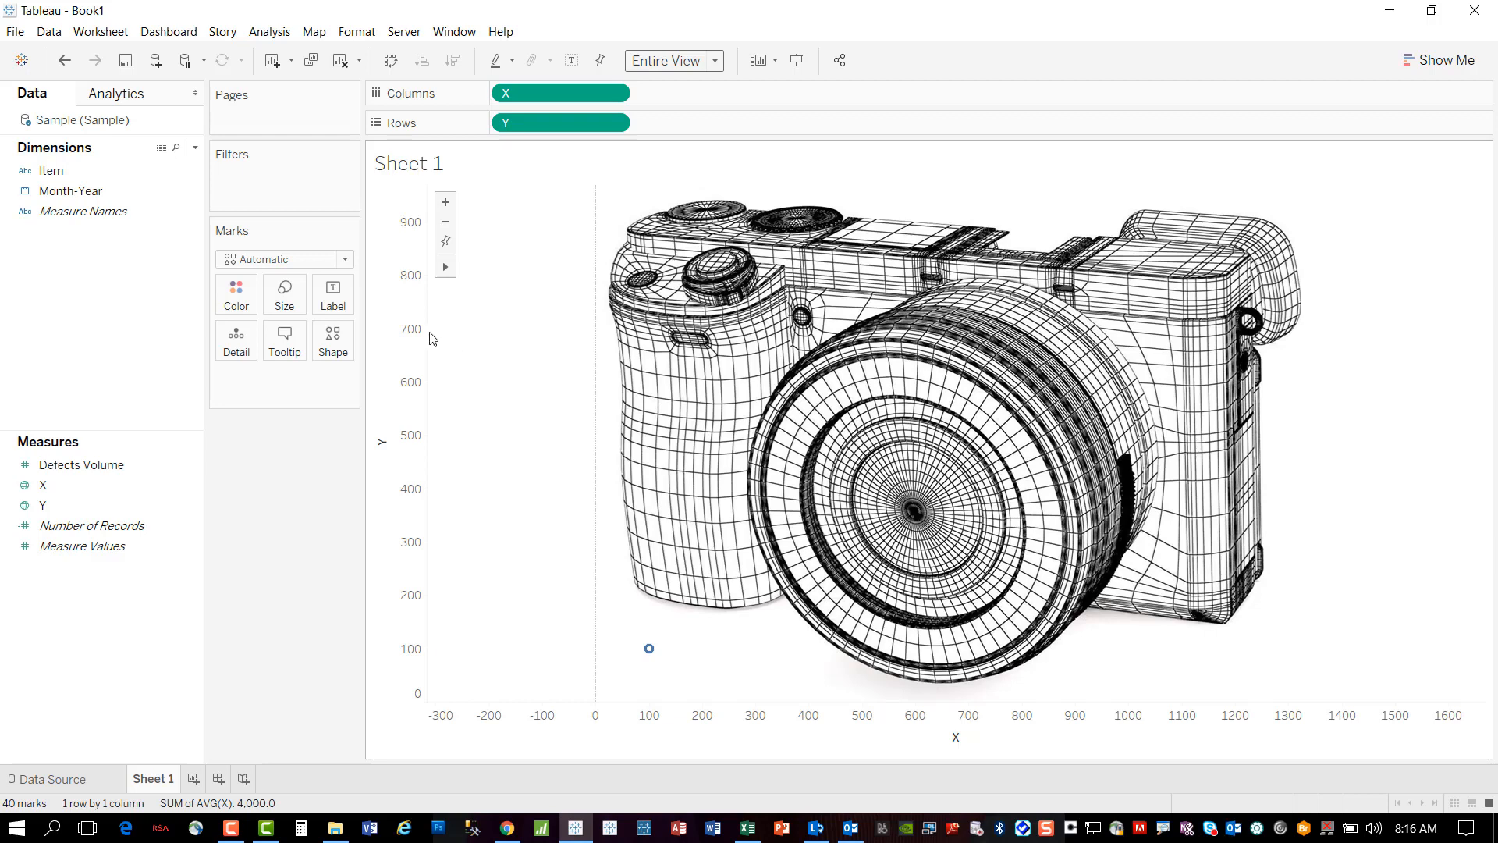
# Hide the headers of the Y axis and the X axis in the Sheet 1 view.
pyautogui.rightClick(405, 336)
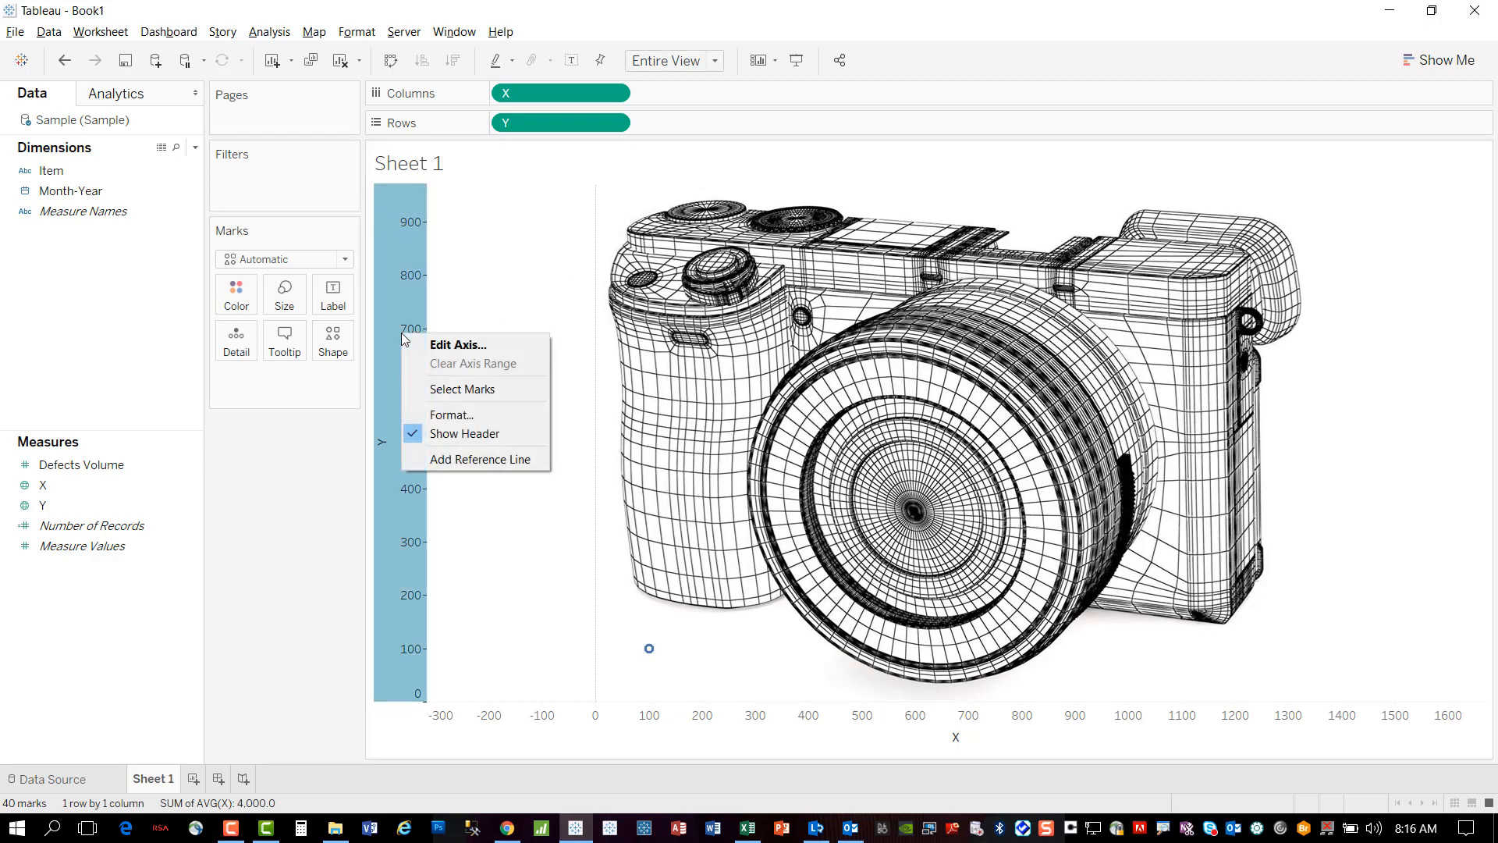
pyautogui.click(427, 433)
pyautogui.rightClick(719, 720)
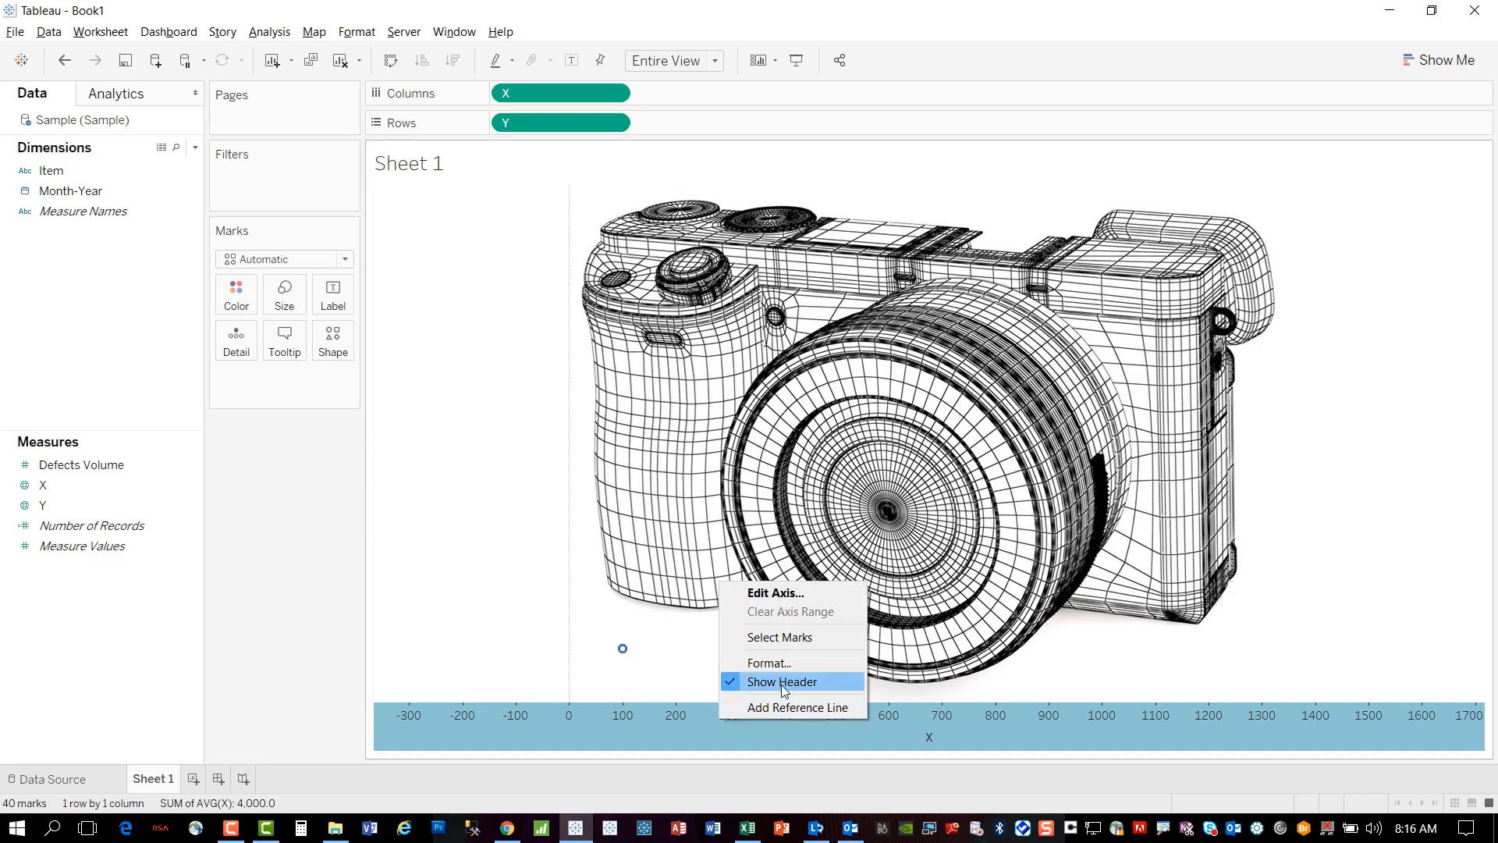
pyautogui.click(783, 682)
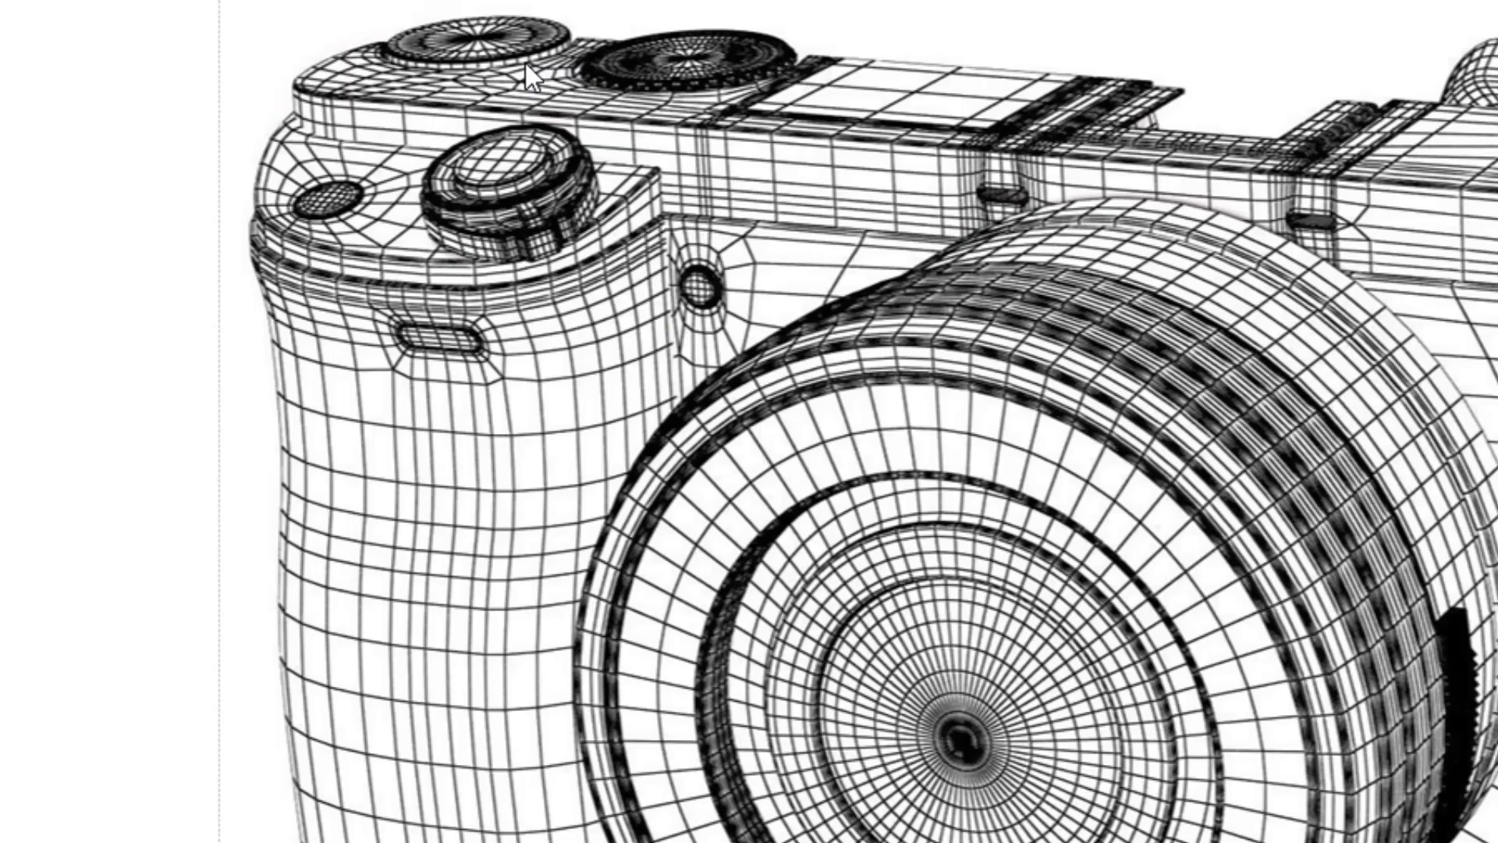
# Add a point annotation on the camera's leftmost top dial at about X 205, Y 924, and move its label left of the grip.
pyautogui.rightClick(475, 39)
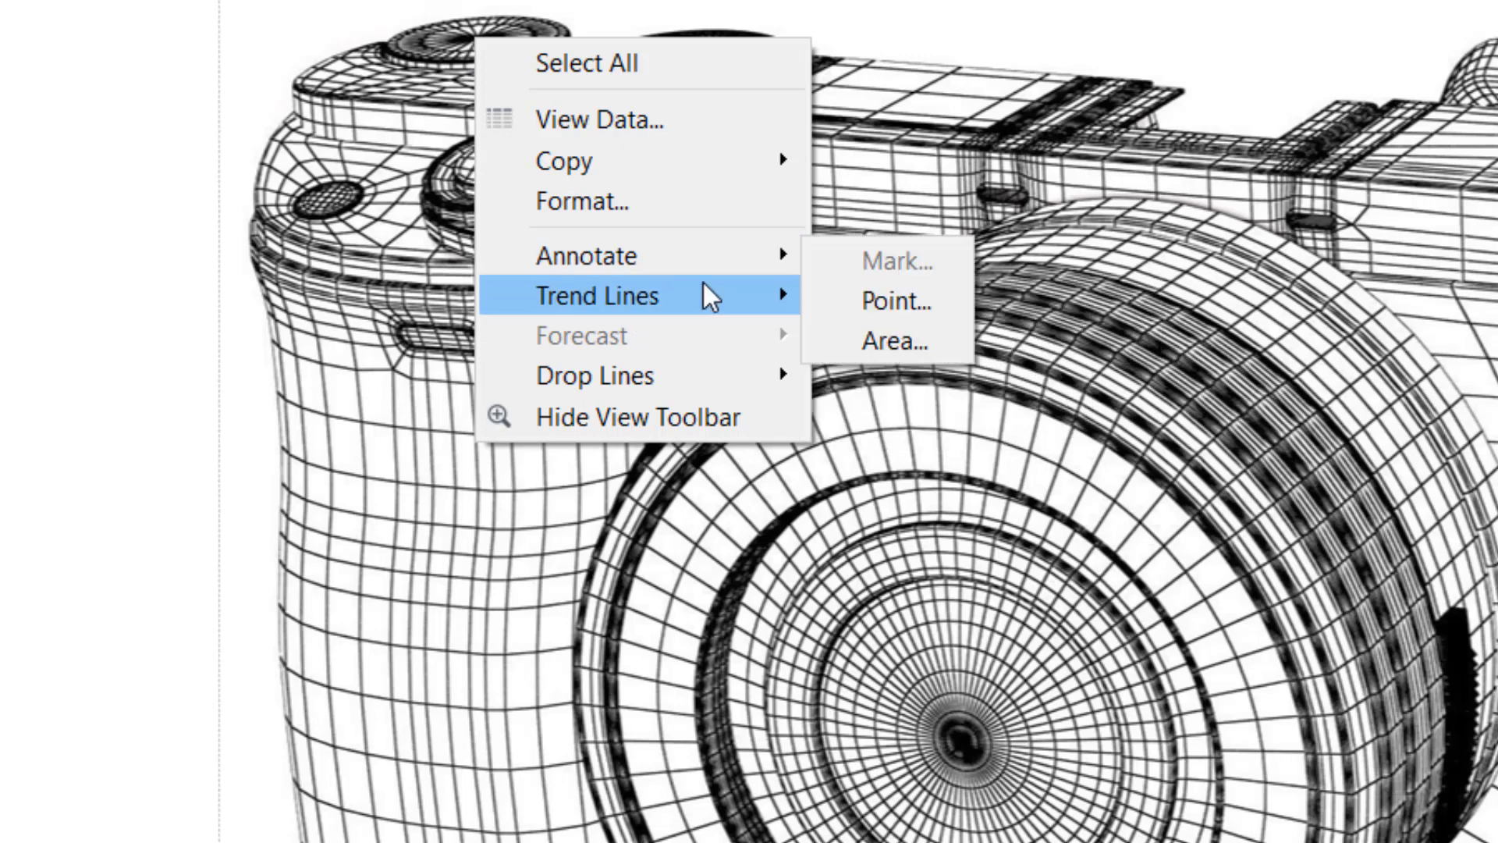
pyautogui.click(913, 311)
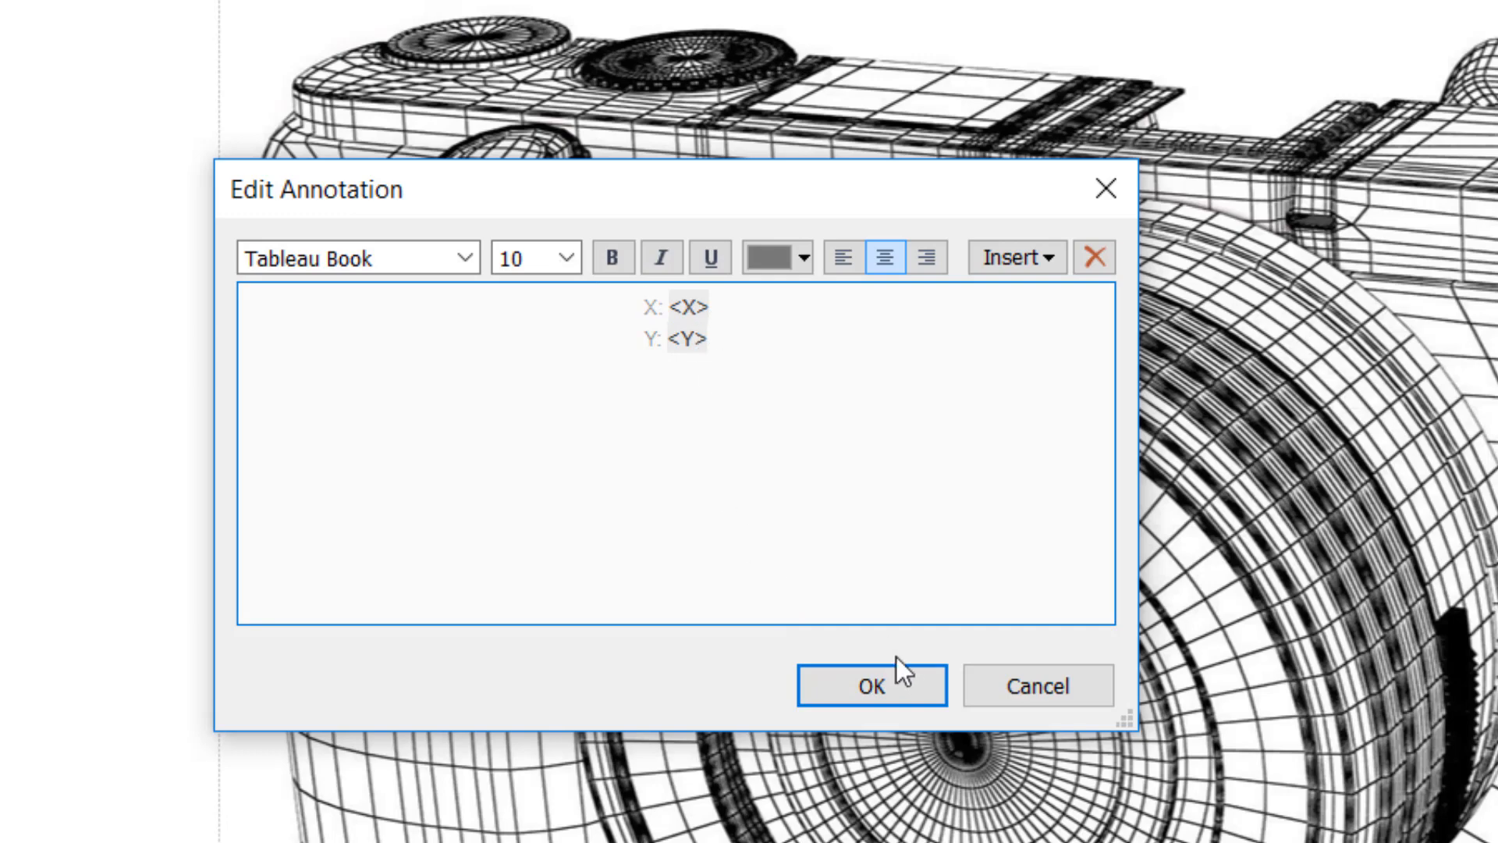
pyautogui.click(905, 675)
pyautogui.moveTo(692, 24)
pyautogui.mouseDown()
pyautogui.moveTo(374, 2)
pyautogui.moveTo(823, 22)
pyautogui.moveTo(790, 4)
pyautogui.moveTo(493, 235)
pyautogui.moveTo(586, 382)
pyautogui.moveTo(142, 428)
pyautogui.mouseUp()
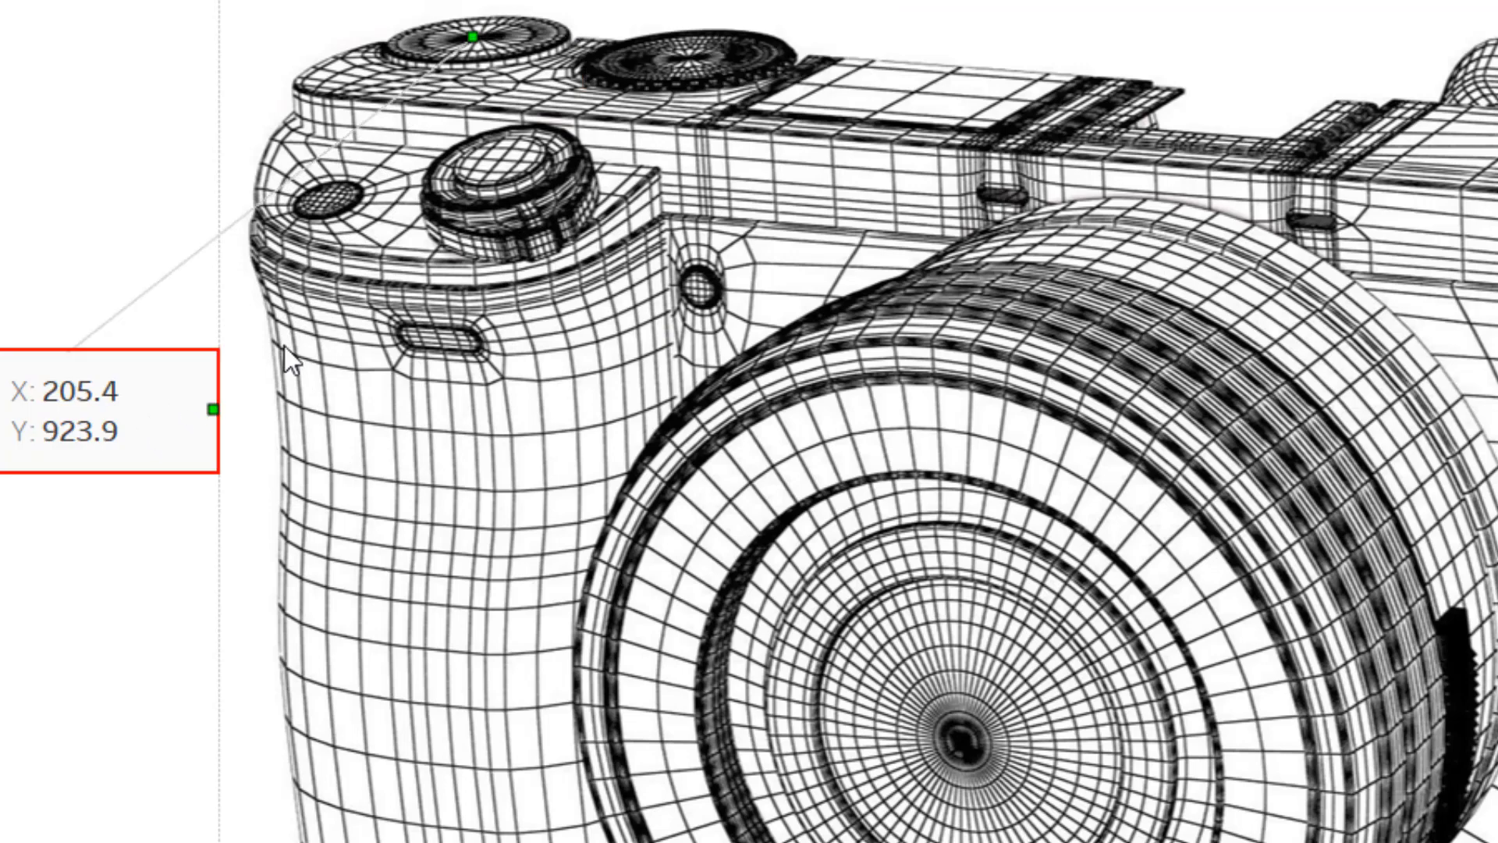
# Add a point annotation on the second top dial at about X 375, Y 912, with its label above the camera's top edge.
pyautogui.rightClick(685, 51)
pyautogui.moveTo(865, 286)
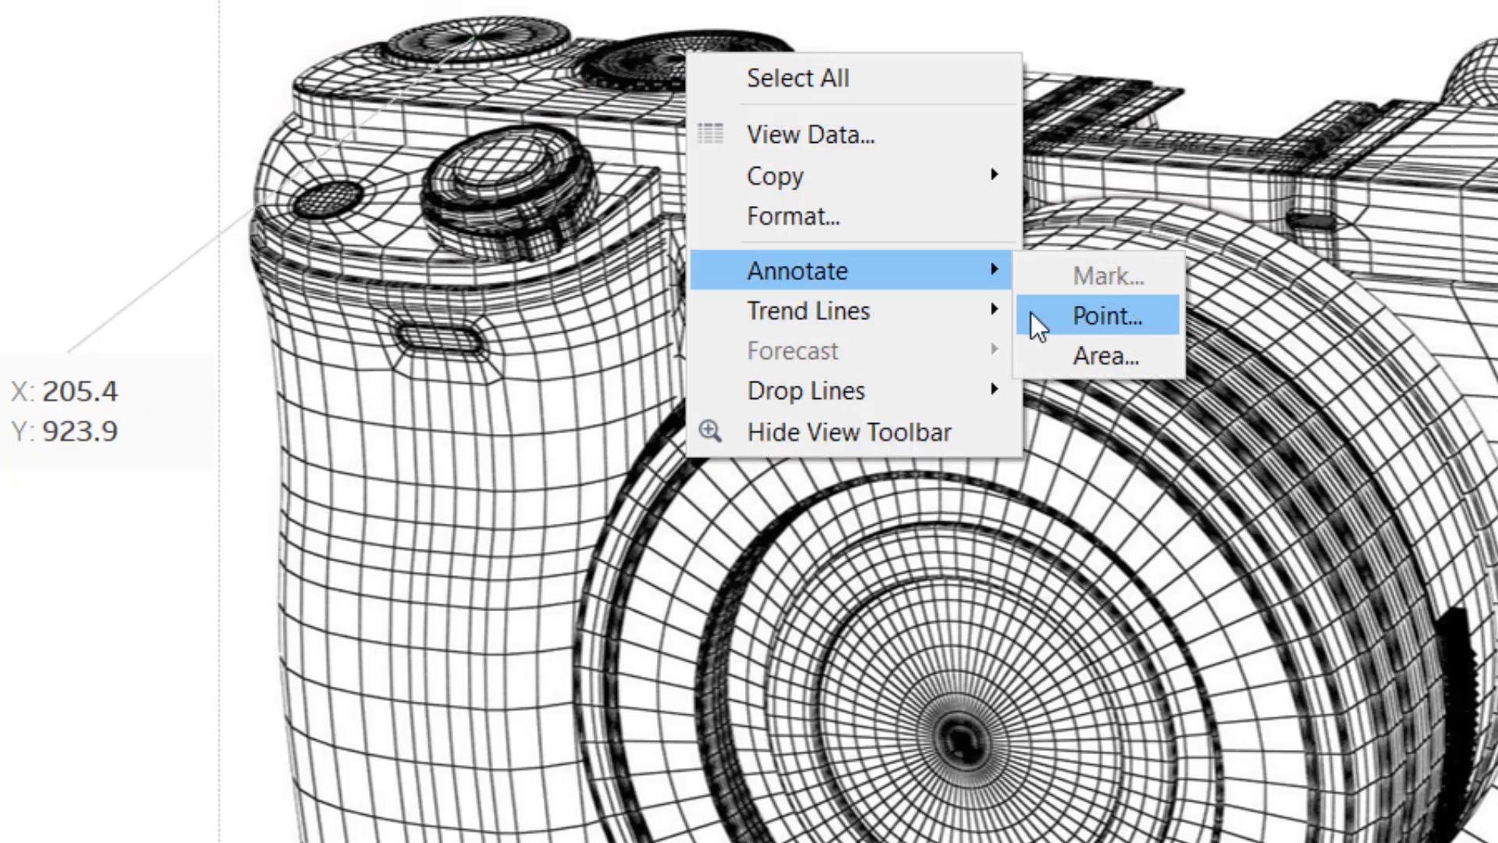
pyautogui.click(1058, 318)
pyautogui.click(859, 677)
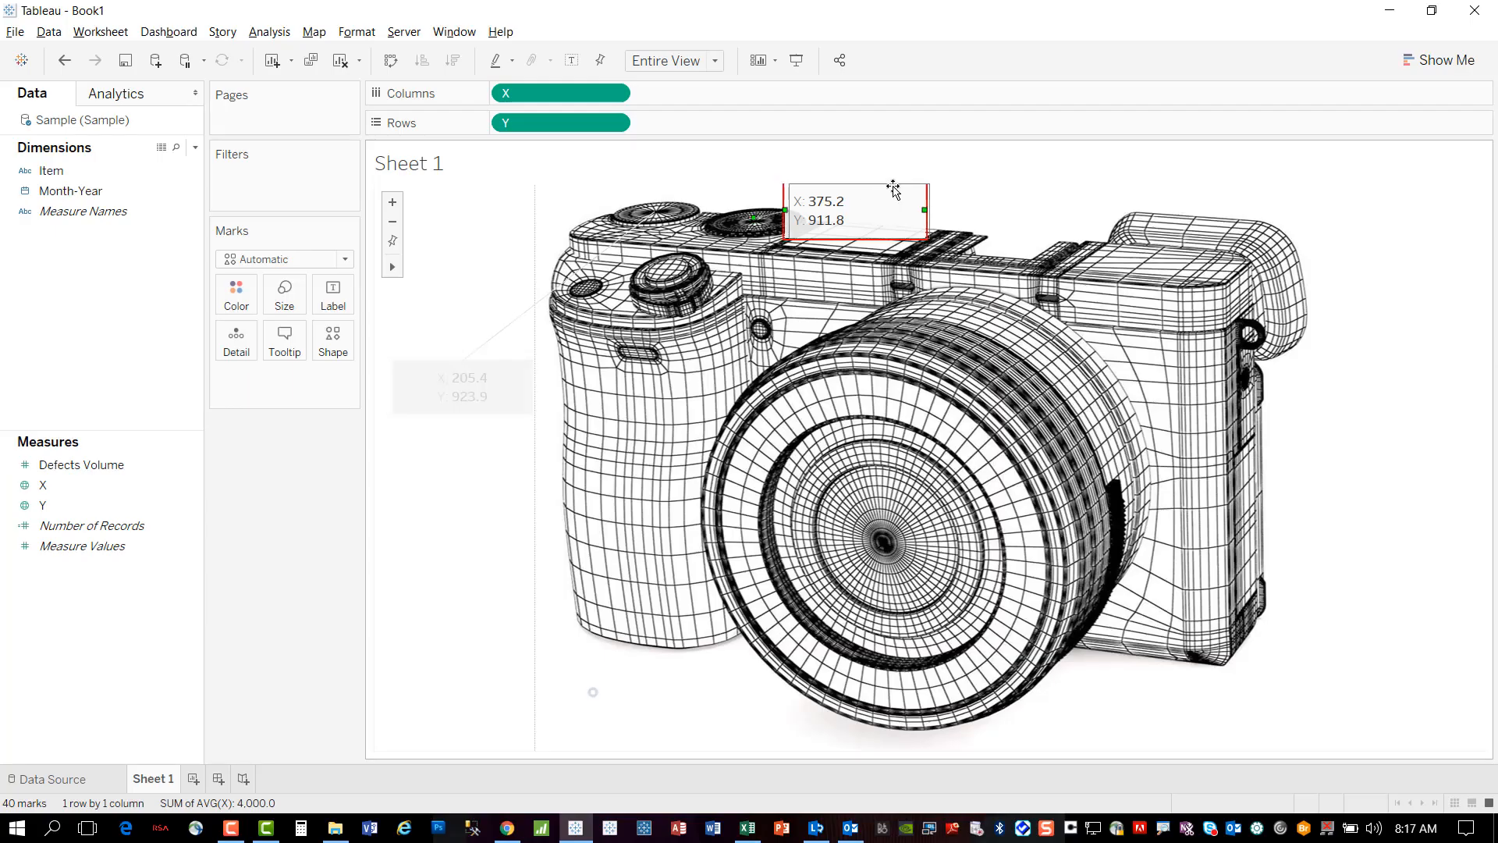
pyautogui.moveTo(893, 189); pyautogui.dragTo(894, 189)
# Annotate the point just above the lens barrel at about X 620, Y 801, and move its label above the camera.
pyautogui.rightClick(896, 286)
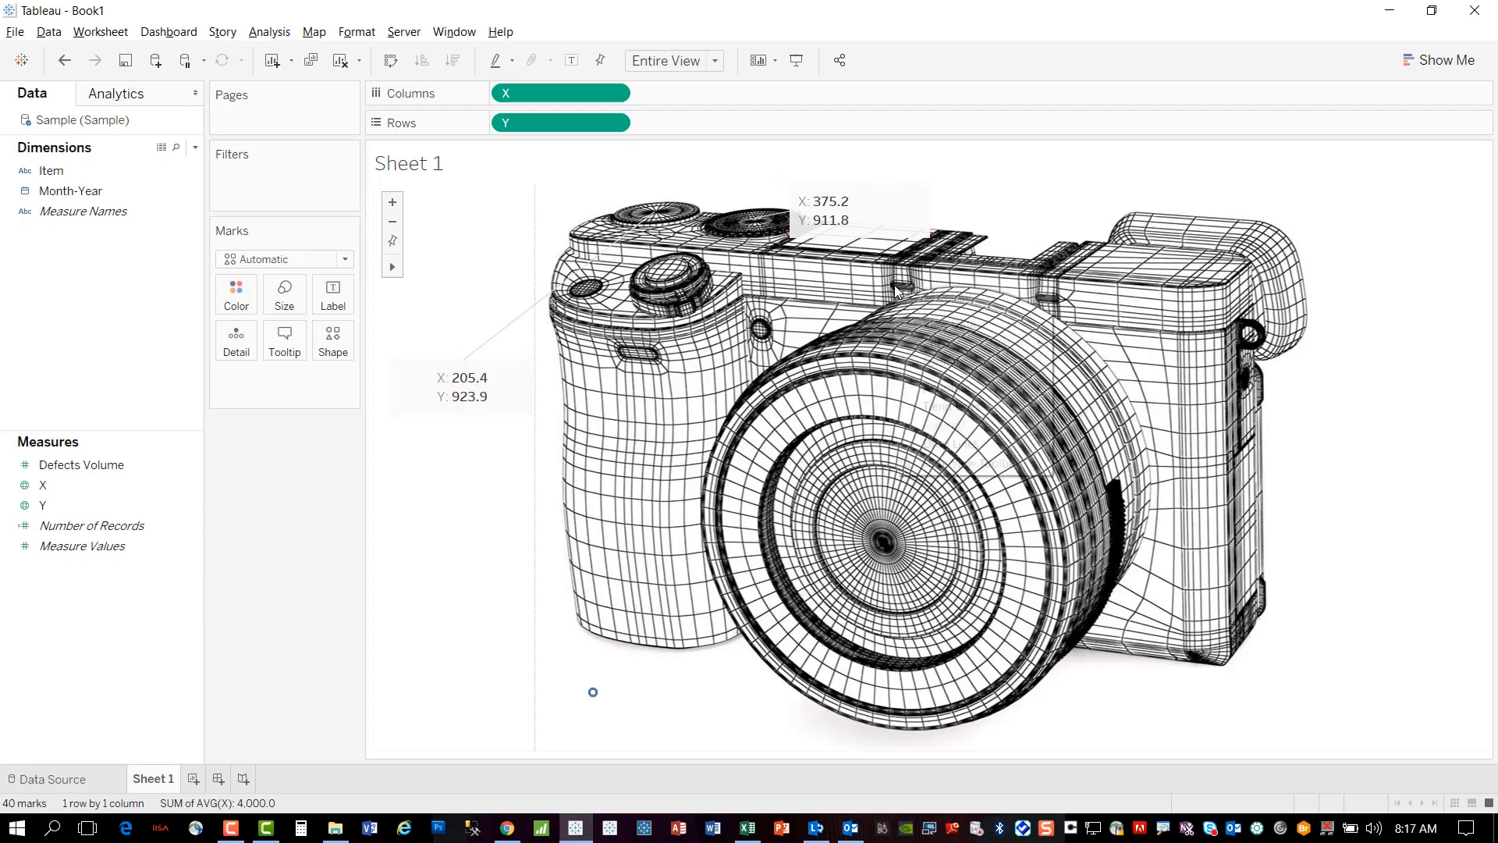
pyautogui.moveTo(984, 401)
pyautogui.click(1093, 435)
pyautogui.click(916, 515)
pyautogui.rightClick(897, 285)
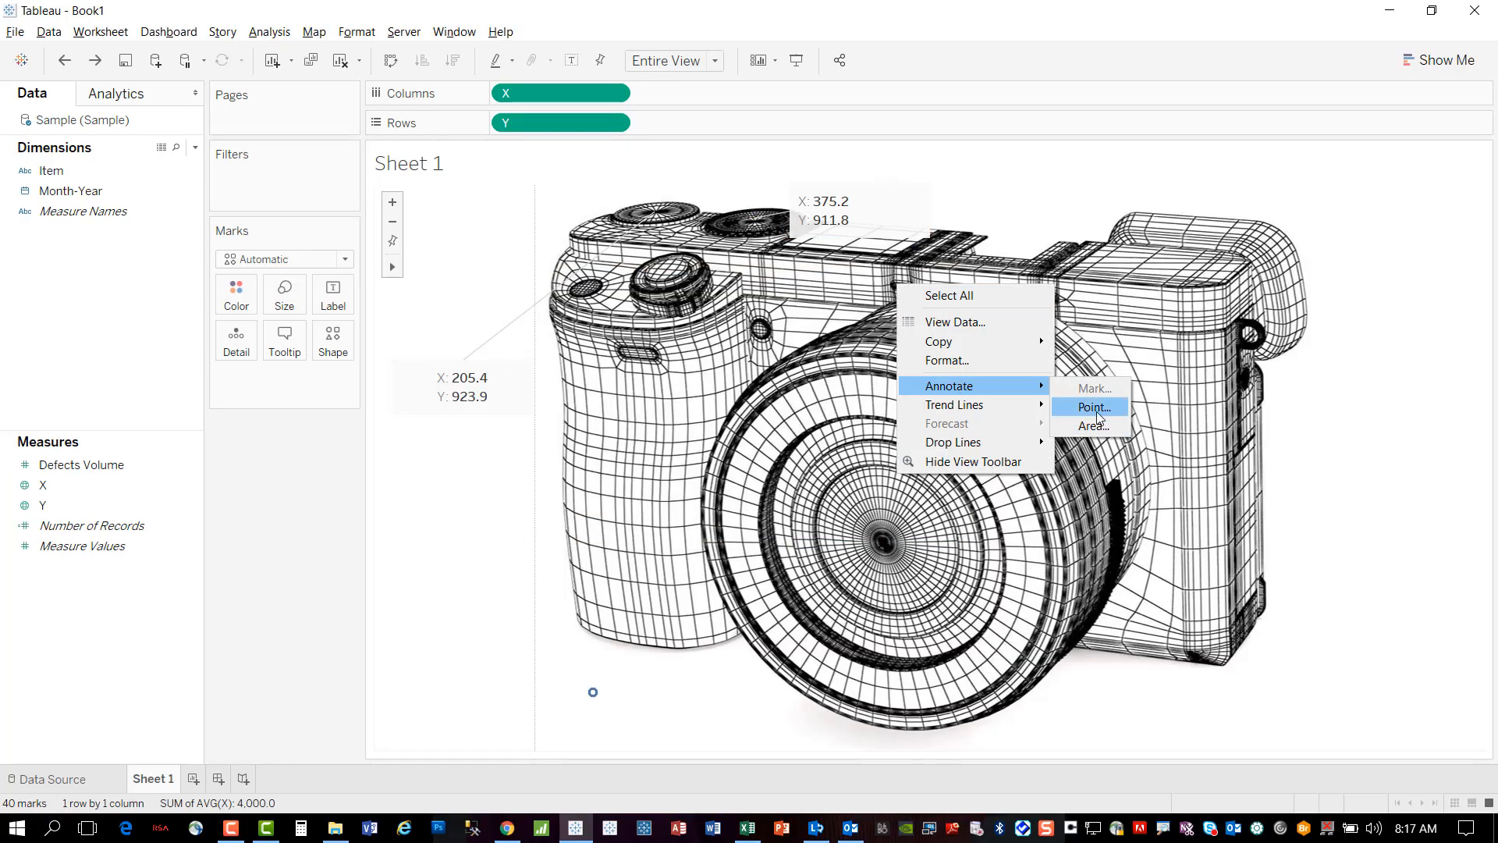
pyautogui.click(1094, 410)
pyautogui.click(874, 516)
pyautogui.moveTo(1010, 277); pyautogui.dragTo(1047, 221)
# Annotate the point right of the hot shoe at about X 885, Y 778, and move its label above the camera's right shoulder.
pyautogui.rightClick(1051, 296)
pyautogui.moveTo(1106, 397)
pyautogui.click(1220, 412)
pyautogui.click(841, 516)
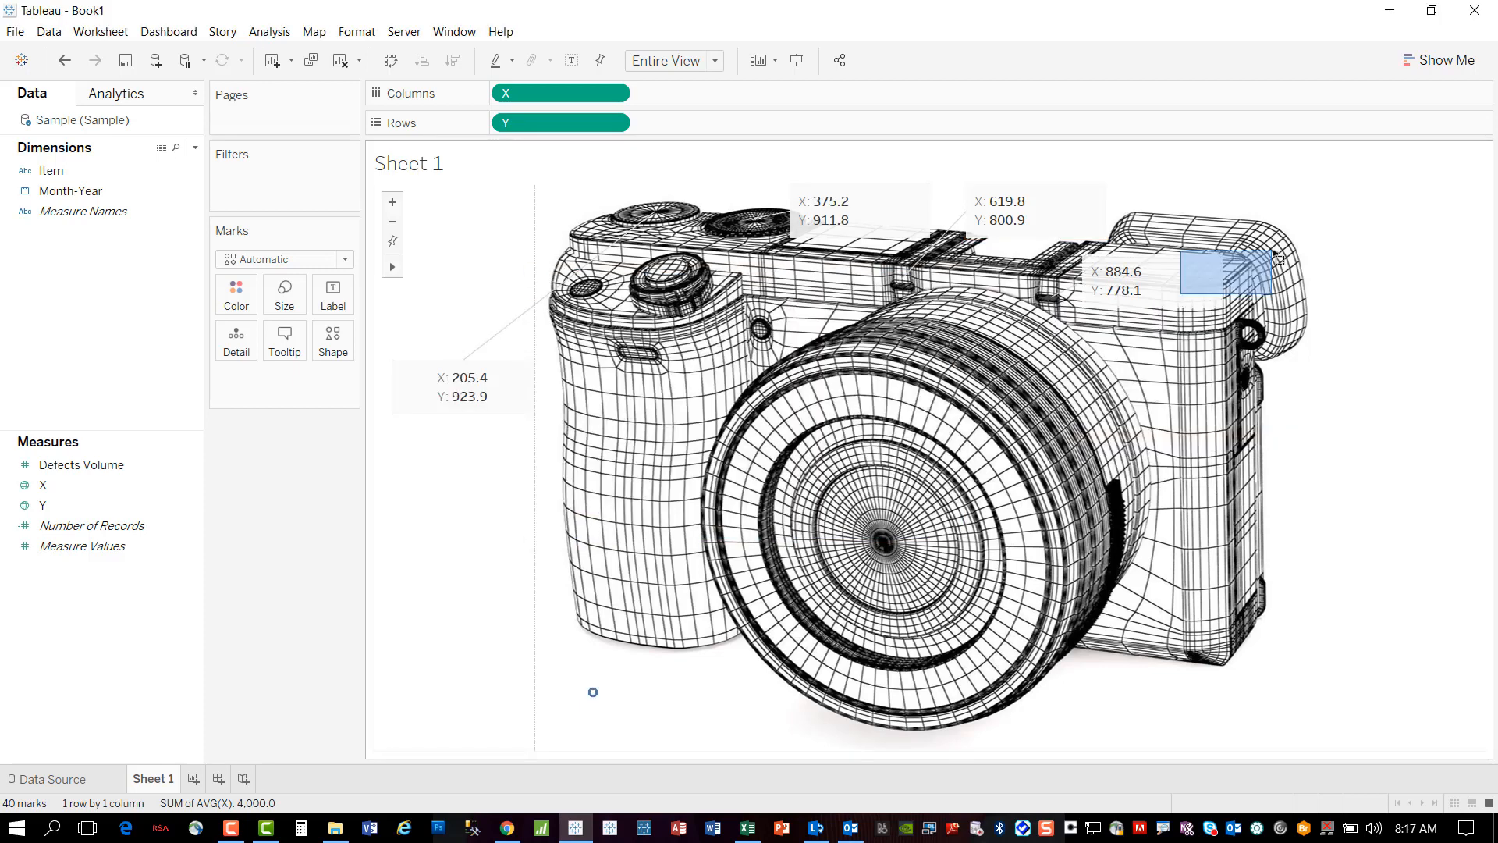
pyautogui.moveTo(1163, 277); pyautogui.dragTo(1259, 209)
# Add a point annotation on the strap ring at the camera's right side, at about X 1238, Y 718.
pyautogui.rightClick(1256, 333)
pyautogui.moveTo(1320, 434)
pyautogui.click(1442, 455)
pyautogui.click(841, 516)
# Annotate the point beside the small grip button at about X 76, Y 792, and move its label to the lower left of the grip.
pyautogui.rightClick(579, 288)
pyautogui.moveTo(642, 391)
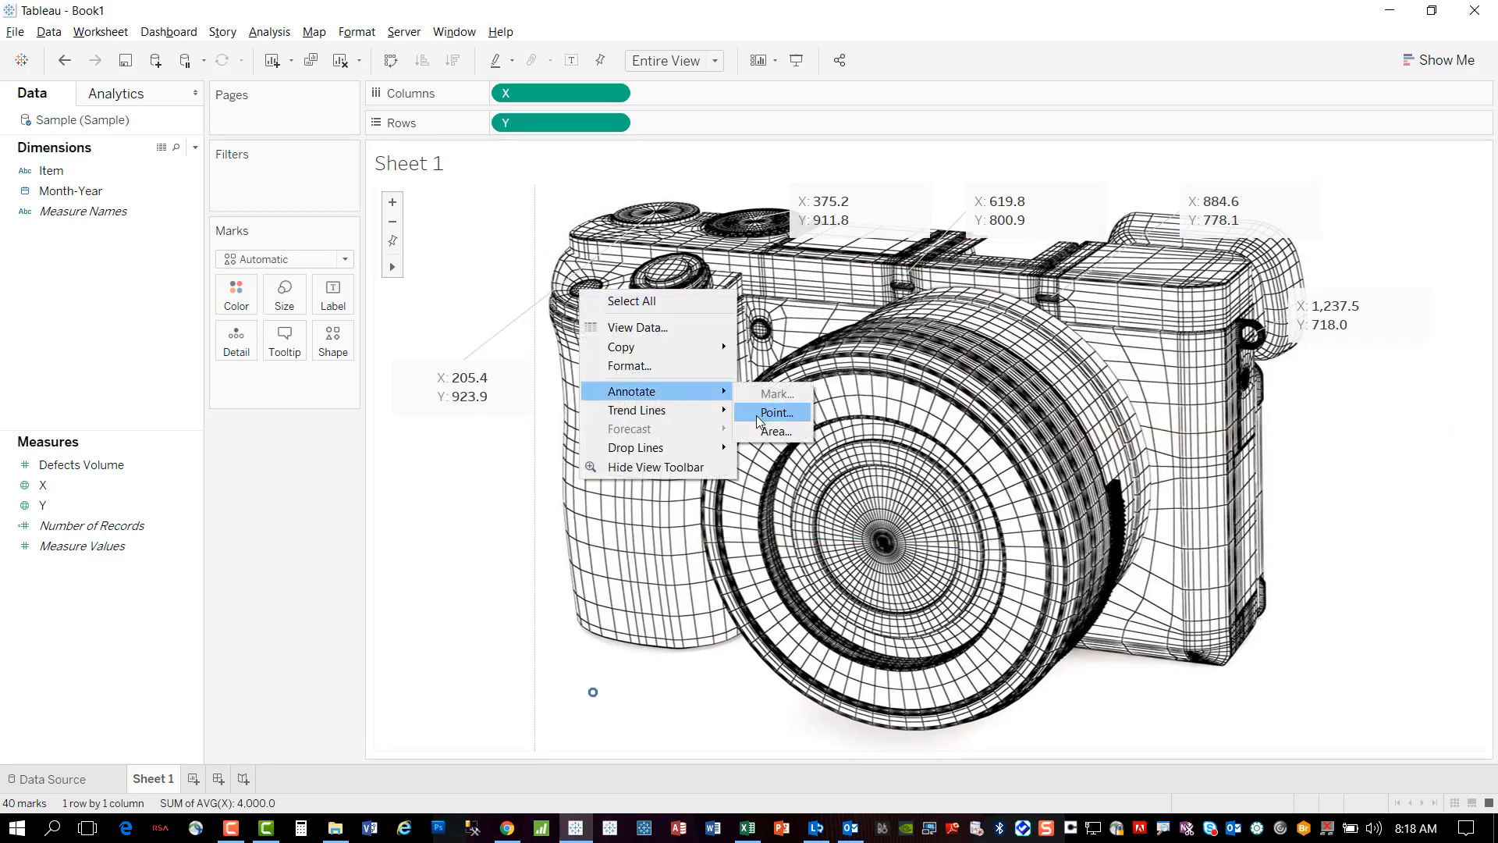
pyautogui.click(758, 413)
pyautogui.click(841, 516)
pyautogui.moveTo(679, 271)
pyautogui.mouseDown()
pyautogui.moveTo(605, 402)
pyautogui.moveTo(495, 520)
pyautogui.mouseUp()
# Annotate the front dial at about X 224, Y 826 and the grip slot at about X 192, Y 682, placing both labels around the grip's bottom.
pyautogui.rightClick(658, 274)
pyautogui.rightClick(667, 270)
pyautogui.moveTo(742, 384)
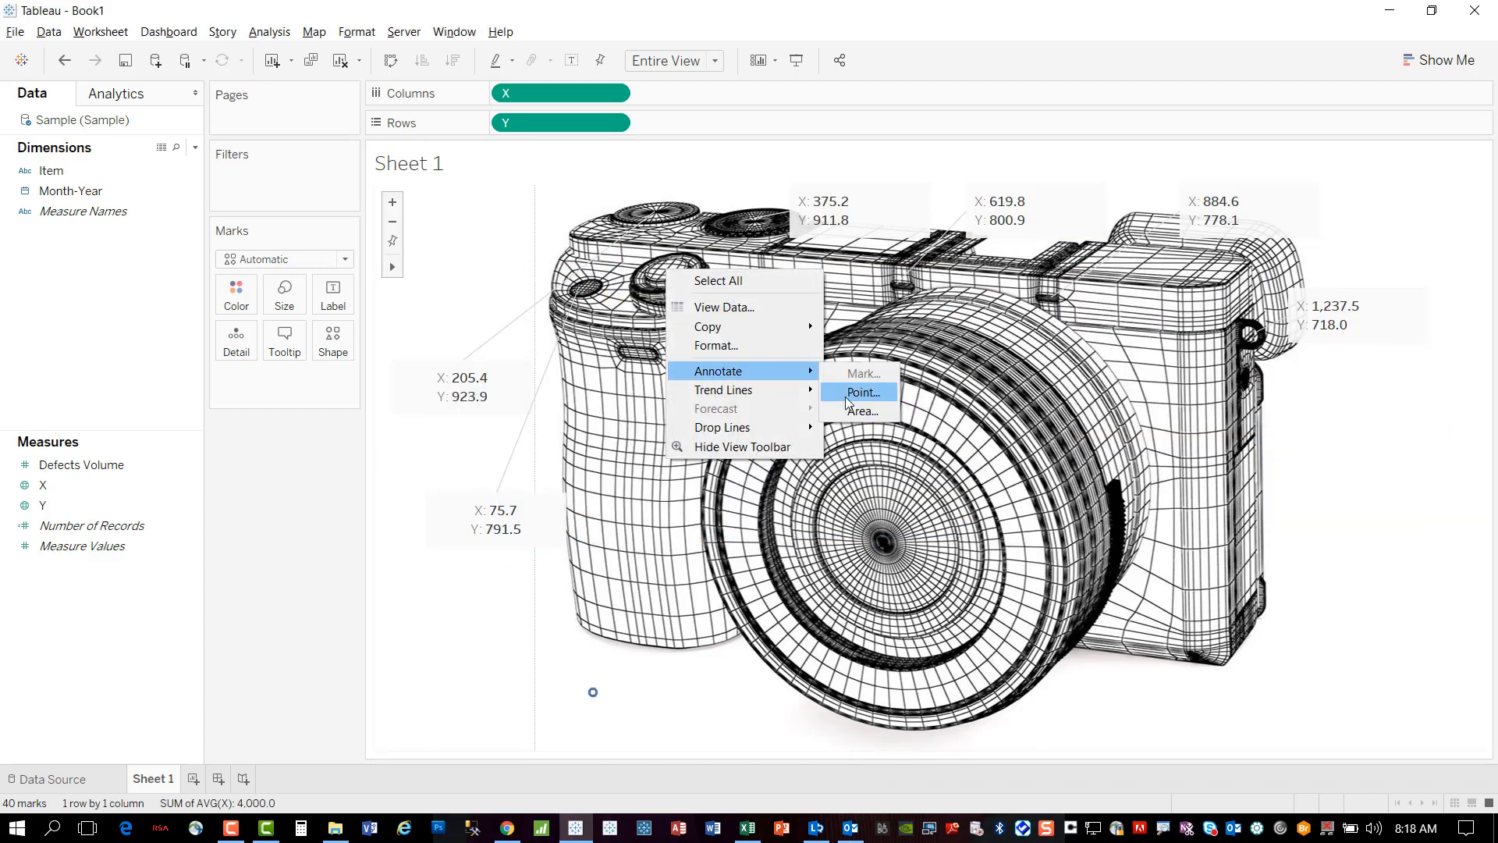
pyautogui.click(858, 390)
pyautogui.click(841, 516)
pyautogui.moveTo(778, 341); pyautogui.dragTo(719, 675)
# Annotate the small round button beside the lens at about X 383, Y 725, and move its label below the camera's right side.
pyautogui.rightClick(758, 328)
pyautogui.moveTo(828, 429)
pyautogui.click(943, 452)
pyautogui.click(841, 515)
pyautogui.moveTo(858, 315); pyautogui.dragTo(1173, 724)
# Annotate the centre of the lens at about X 598.5, Y 359.7, and move its label to the camera's right side.
pyautogui.rightClick(883, 541)
pyautogui.moveTo(951, 642)
pyautogui.click(1068, 664)
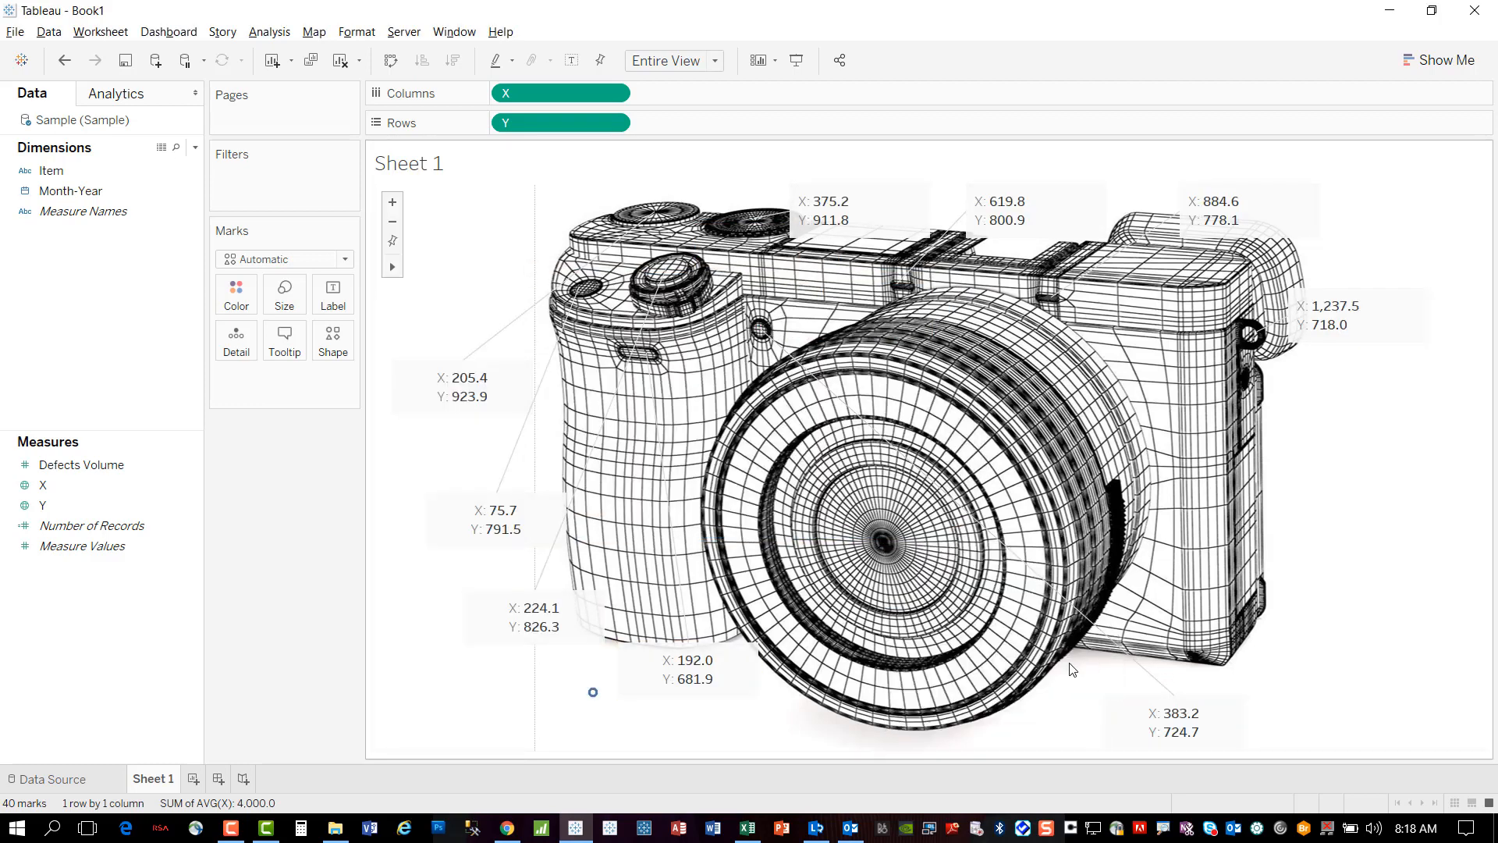
pyautogui.click(841, 516)
pyautogui.moveTo(1019, 524); pyautogui.dragTo(1313, 538)
pyautogui.click(1435, 423)
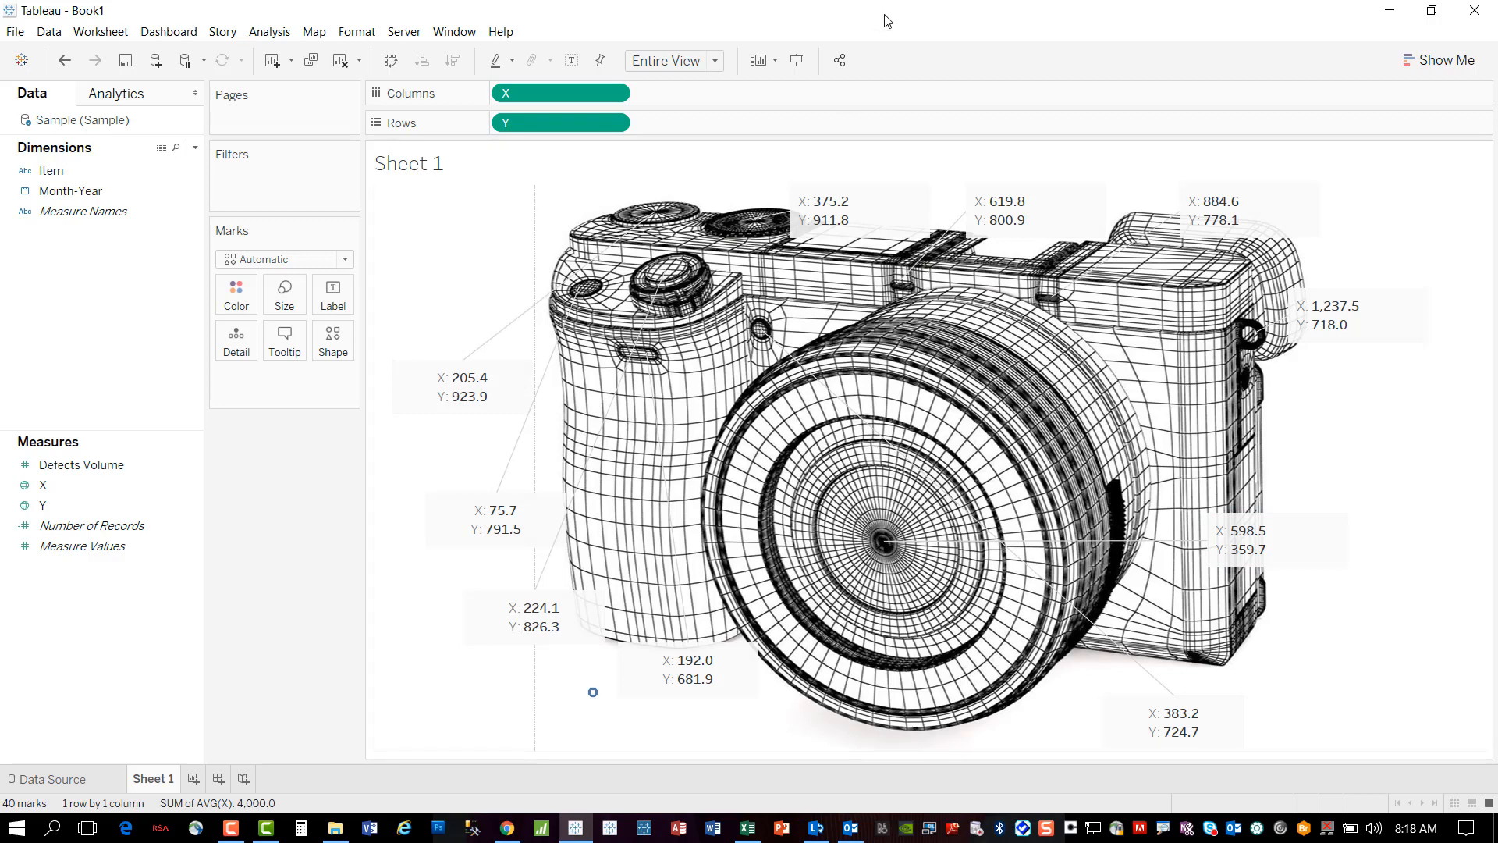
# Switch to Excel, reduce the Sample.xlsx window so the picture stays visible, and enter X 205.4 and Y 923.9 for the first Defect # 1 row.
pyautogui.click(751, 827)
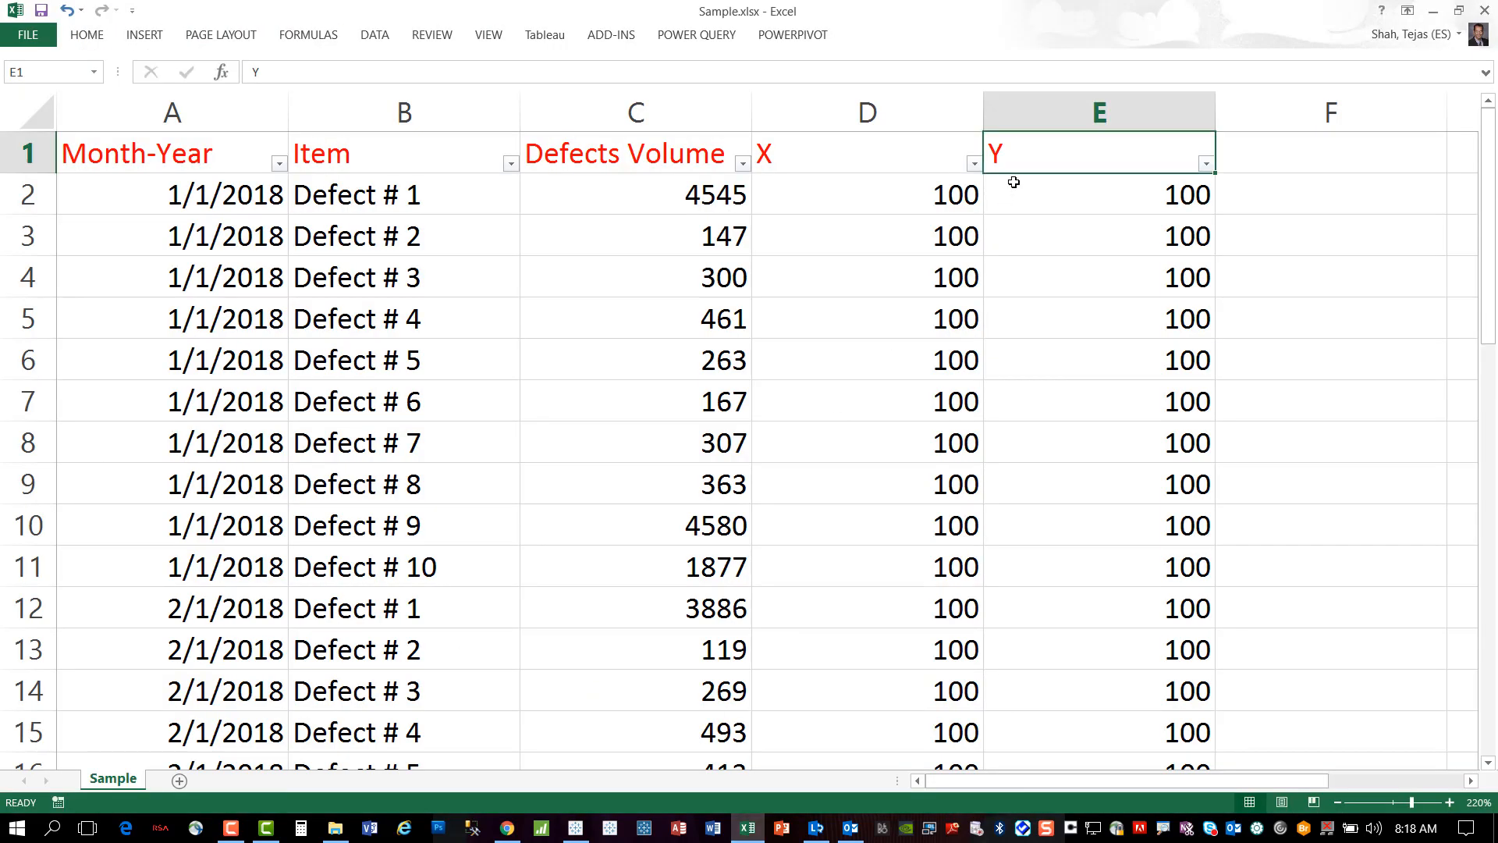
pyautogui.click(1459, 10)
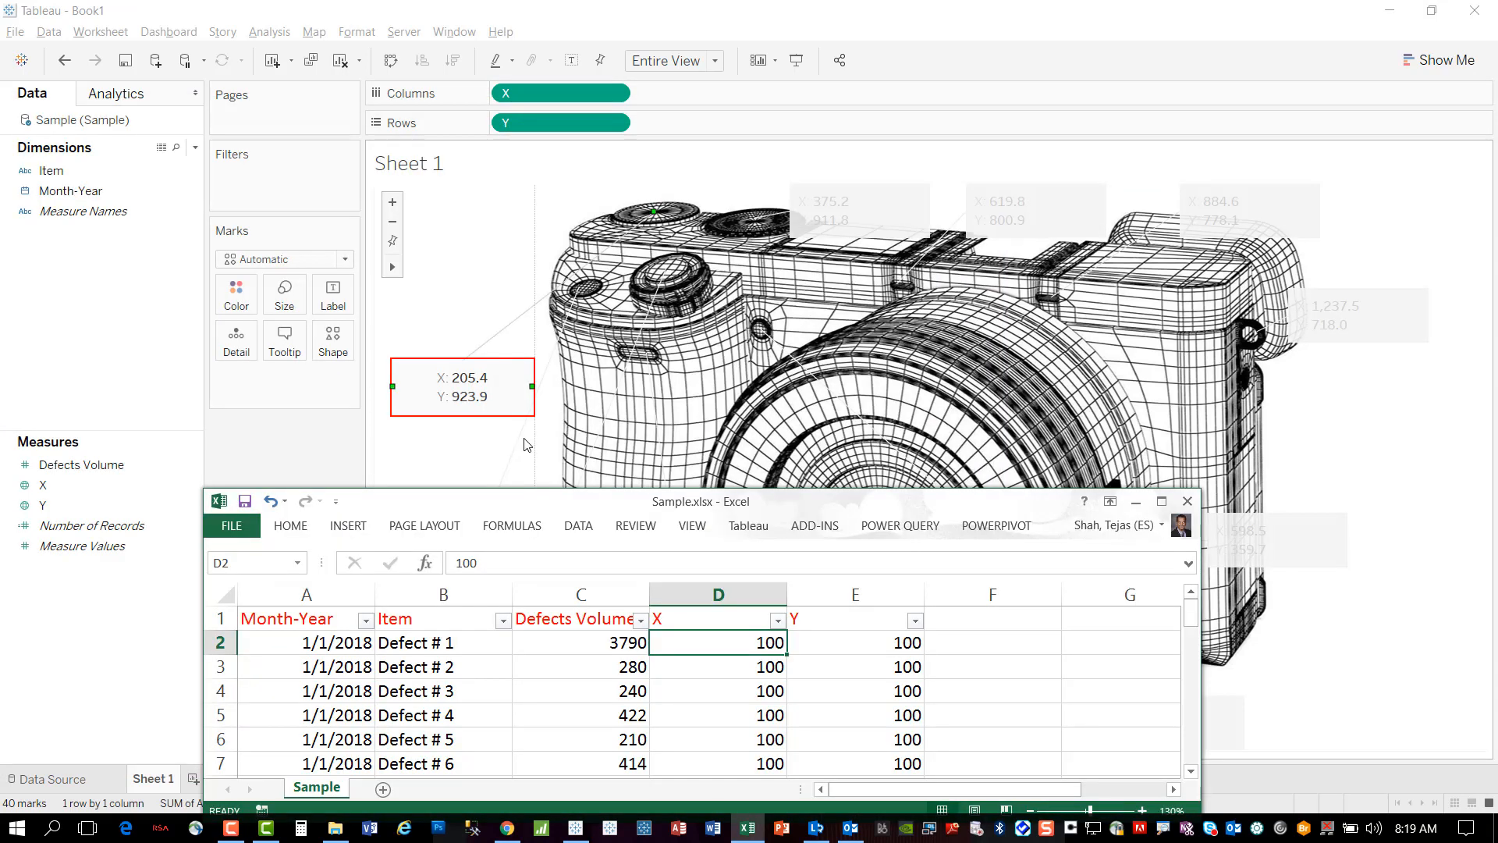
pyautogui.write('205.4')
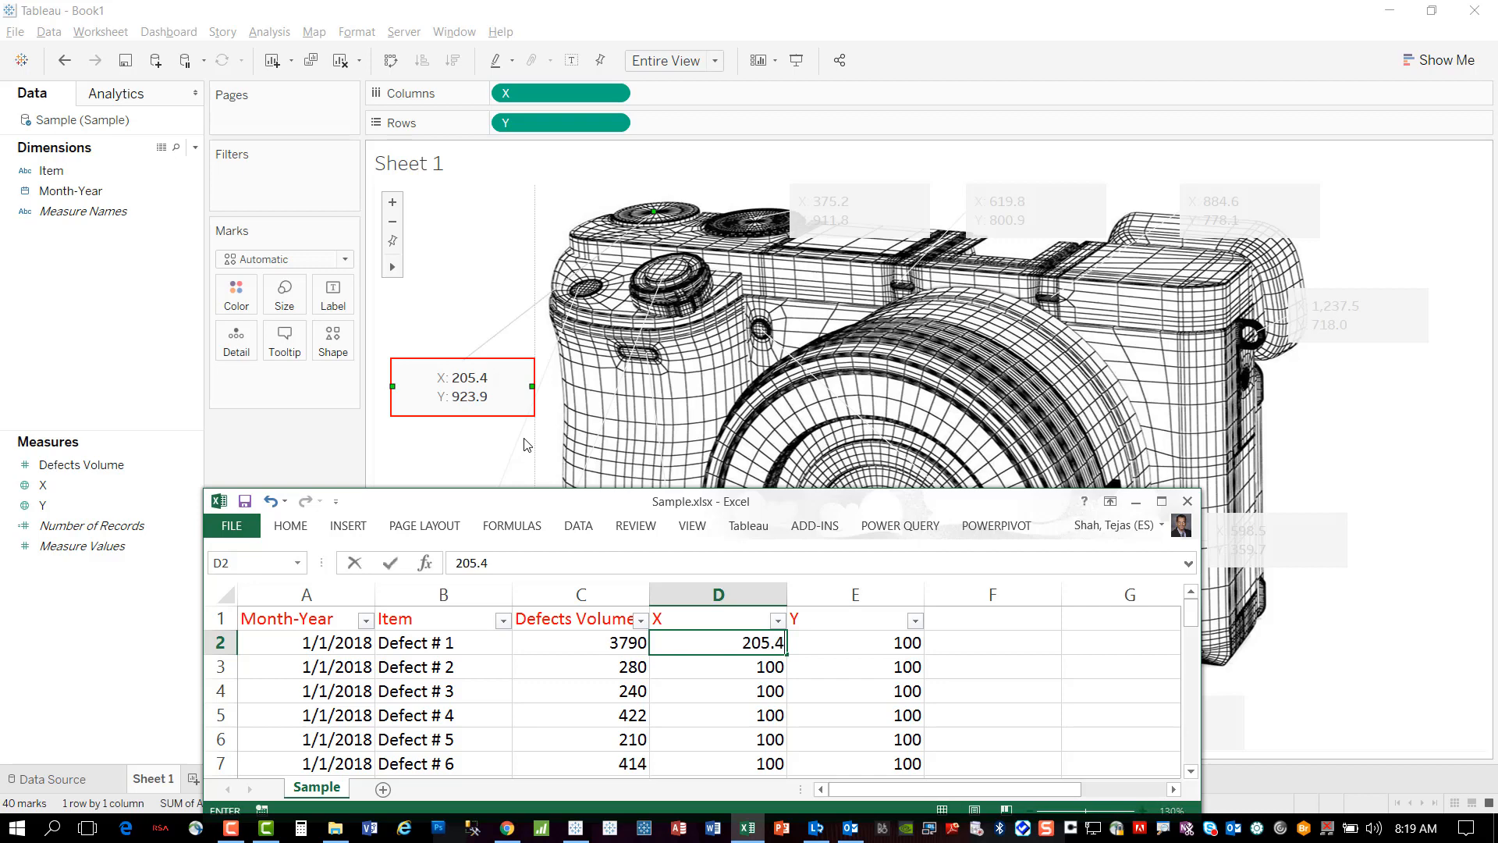
pyautogui.press('Tab')
pyautogui.write('923.9')
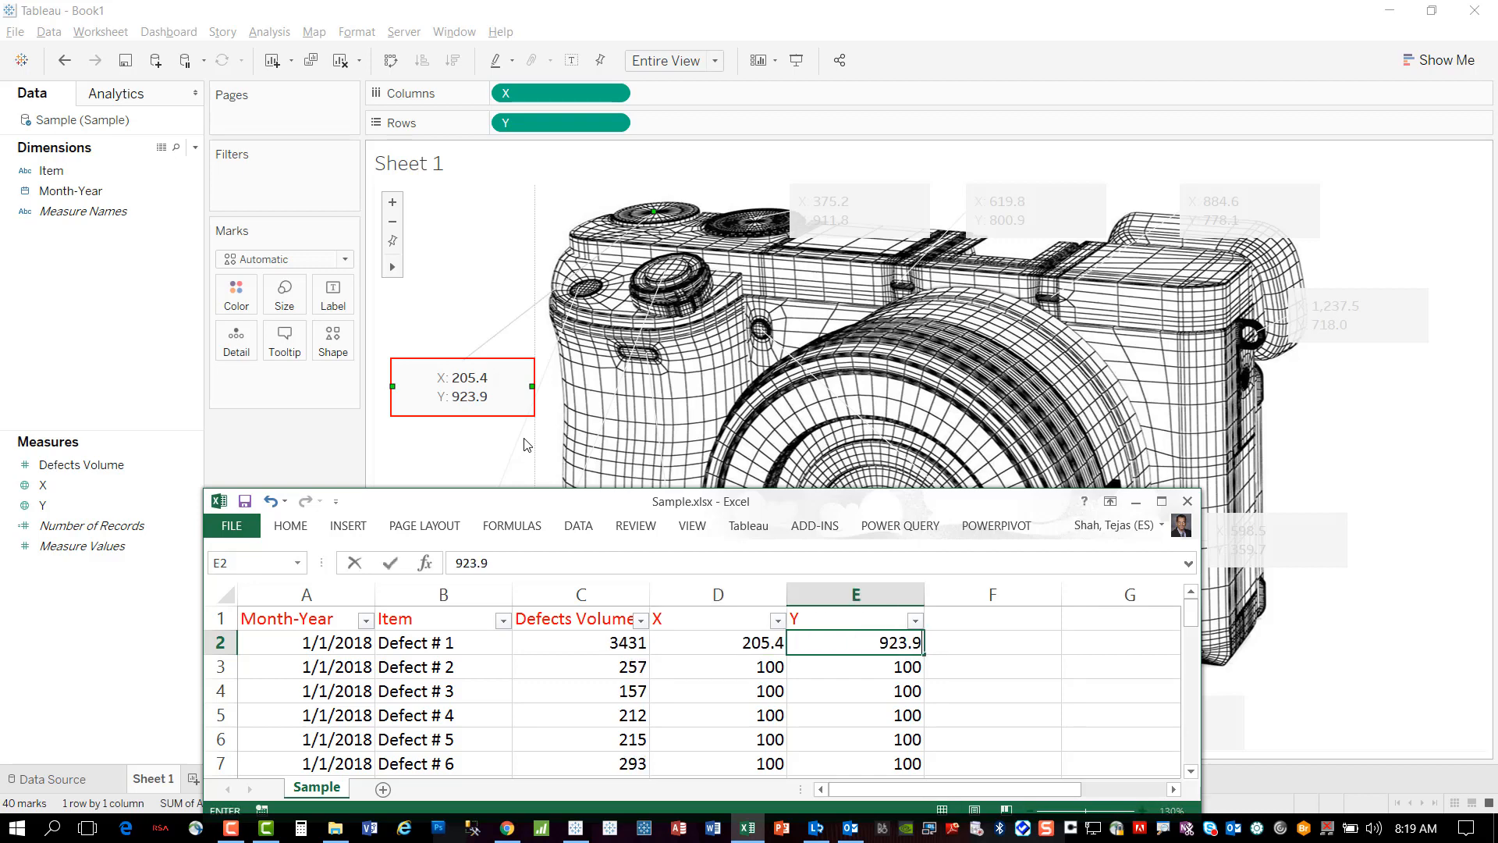
pyautogui.press('Return')
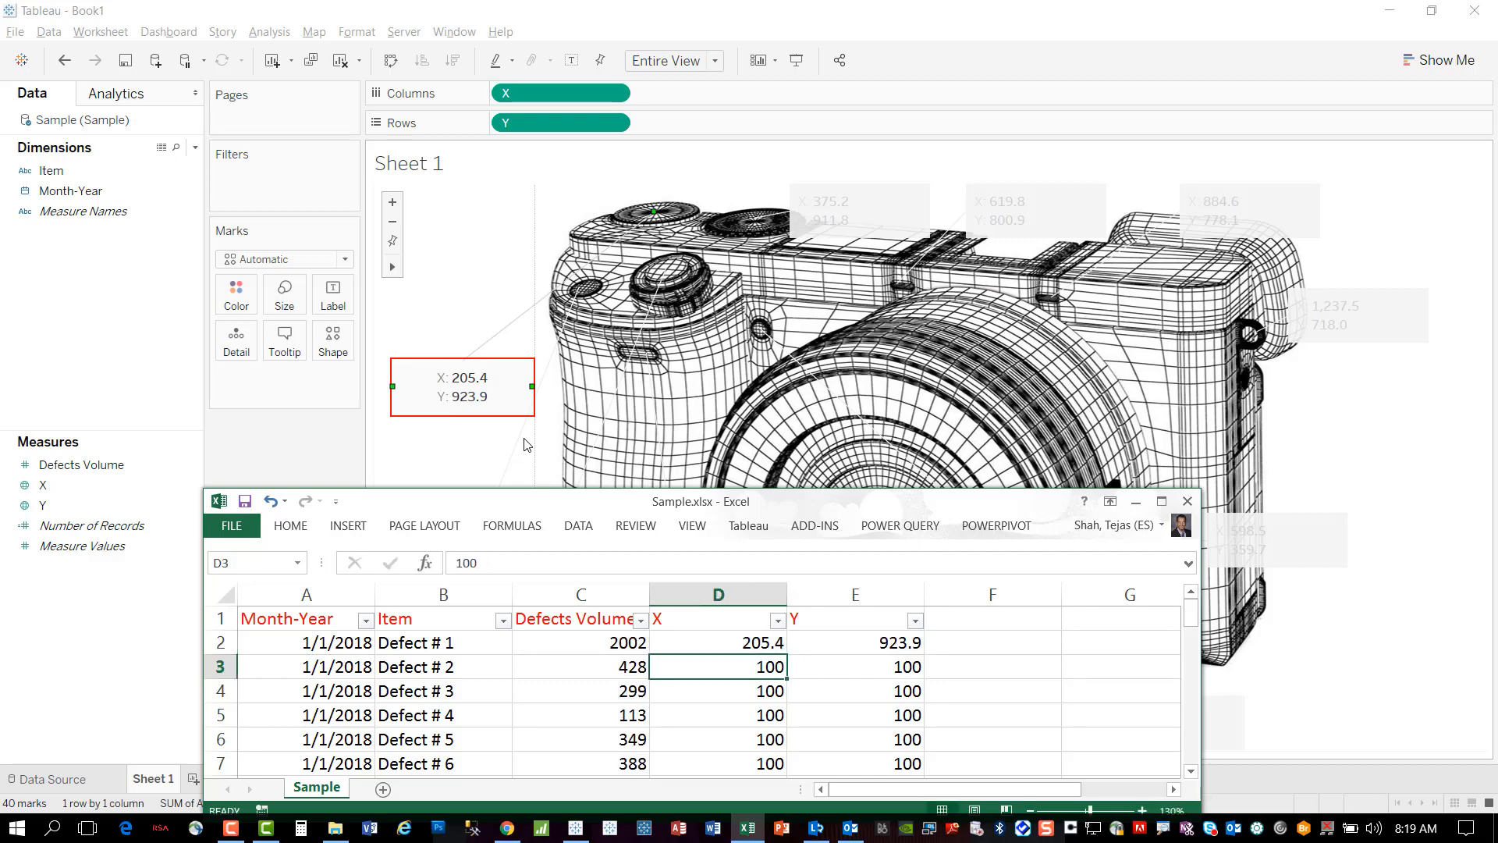
# Copy the coordinates of the second top dial's annotation, X 375.2 and Y 911.8, into the 1/1/2018 Defect # 2 row.
pyautogui.click(827, 190)
pyautogui.hotkey('alt', 'Tab')
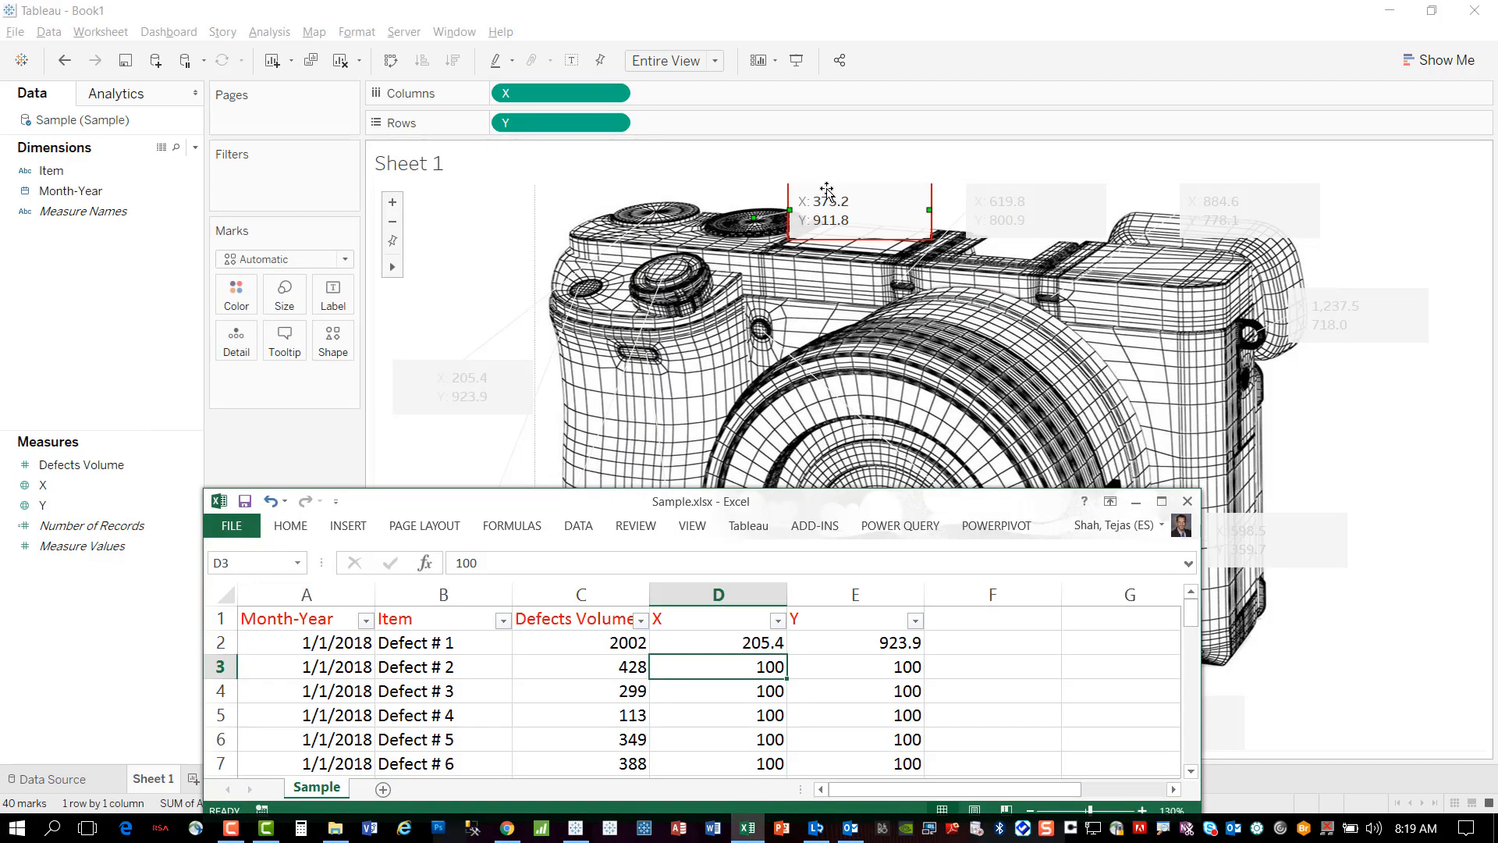
pyautogui.write('375.2')
pyautogui.press('Tab')
pyautogui.write('911.8')
pyautogui.press('Return')
# Enter the coordinates X 619.8 and Y 800.9 from the camera's top middle annotation into the 1/1/2018 Defect # 3 row.
pyautogui.click(1046, 221)
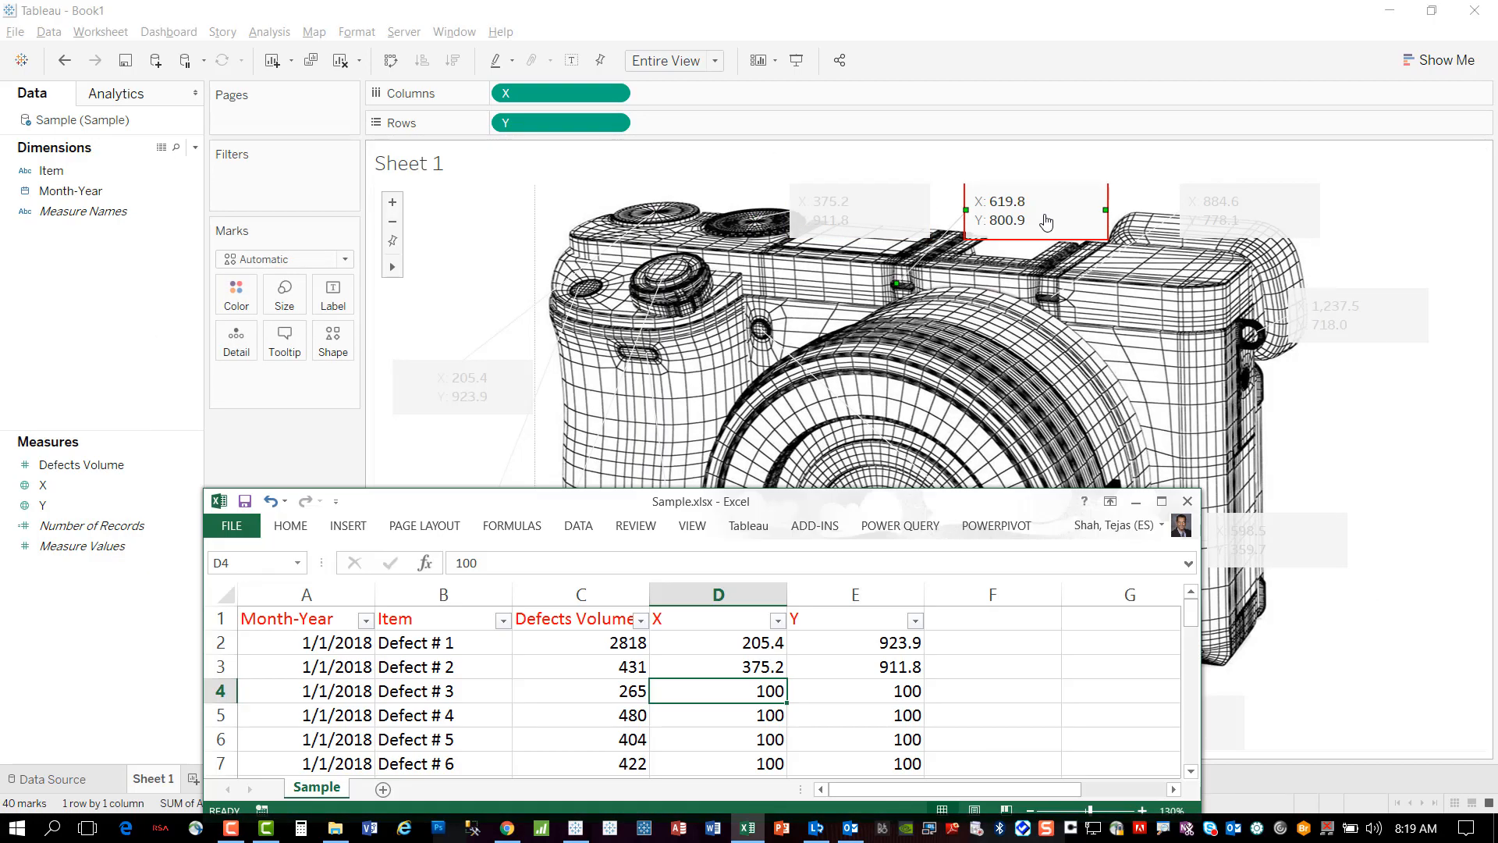
pyautogui.write('619.8')
pyautogui.press('Tab')
pyautogui.write('800.9')
pyautogui.press('Return')
# Enter the coordinates X 884.6 and Y 778.1 from the camera's top right annotation into the 1/1/2018 Defect # 4 row.
pyautogui.click(1232, 215)
pyautogui.hotkey('alt', 'Tab')
pyautogui.write('884.6')
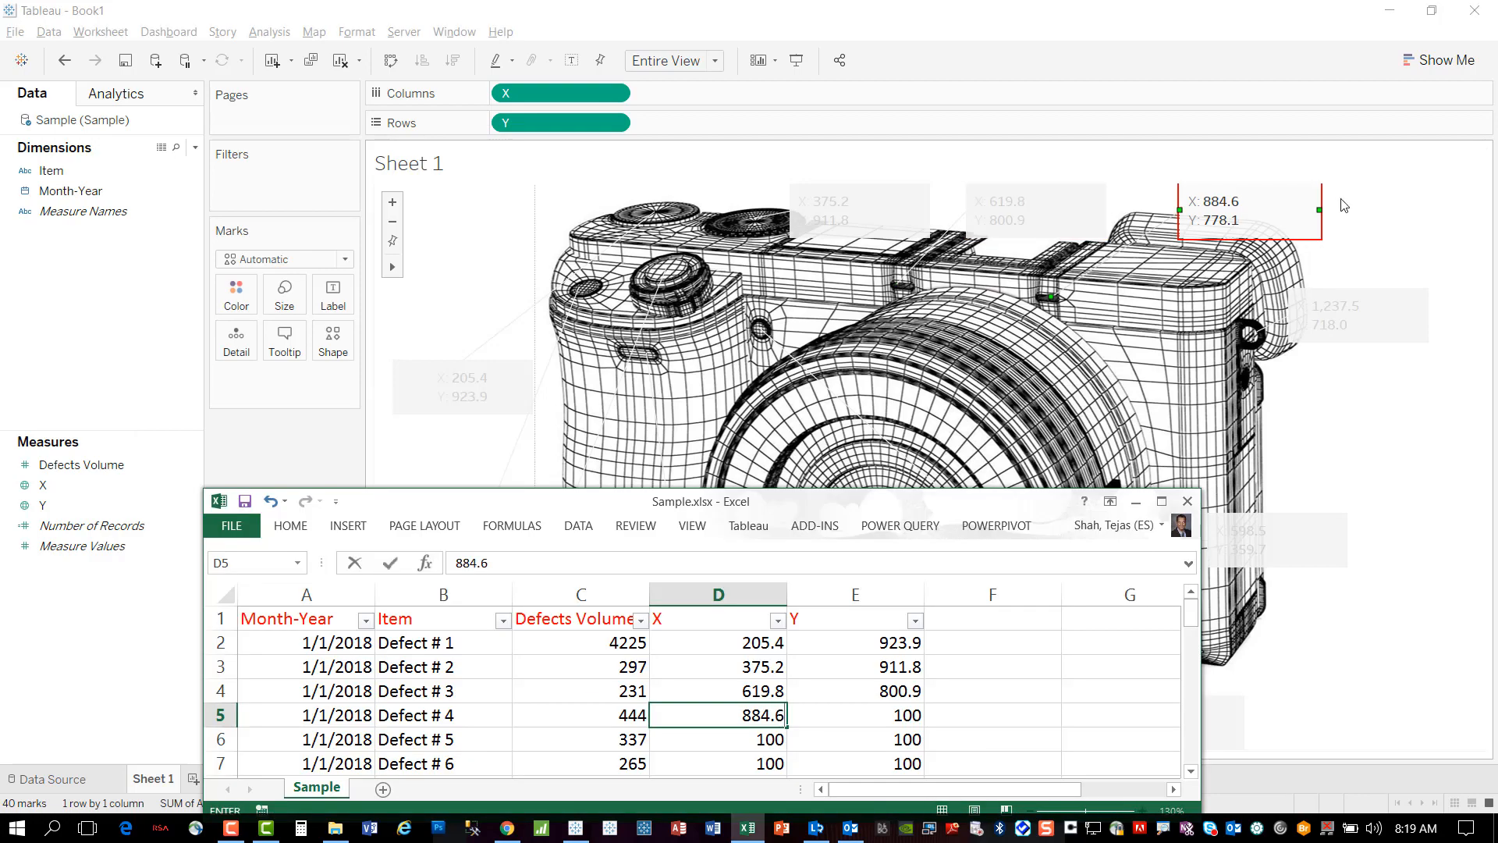
pyautogui.press('Tab')
pyautogui.write('778.1')
pyautogui.press('Return')
pyautogui.hotkey('alt', 'Tab')
pyautogui.click(489, 374)
pyautogui.hotkey('alt', 'Tab')
pyautogui.write('0')
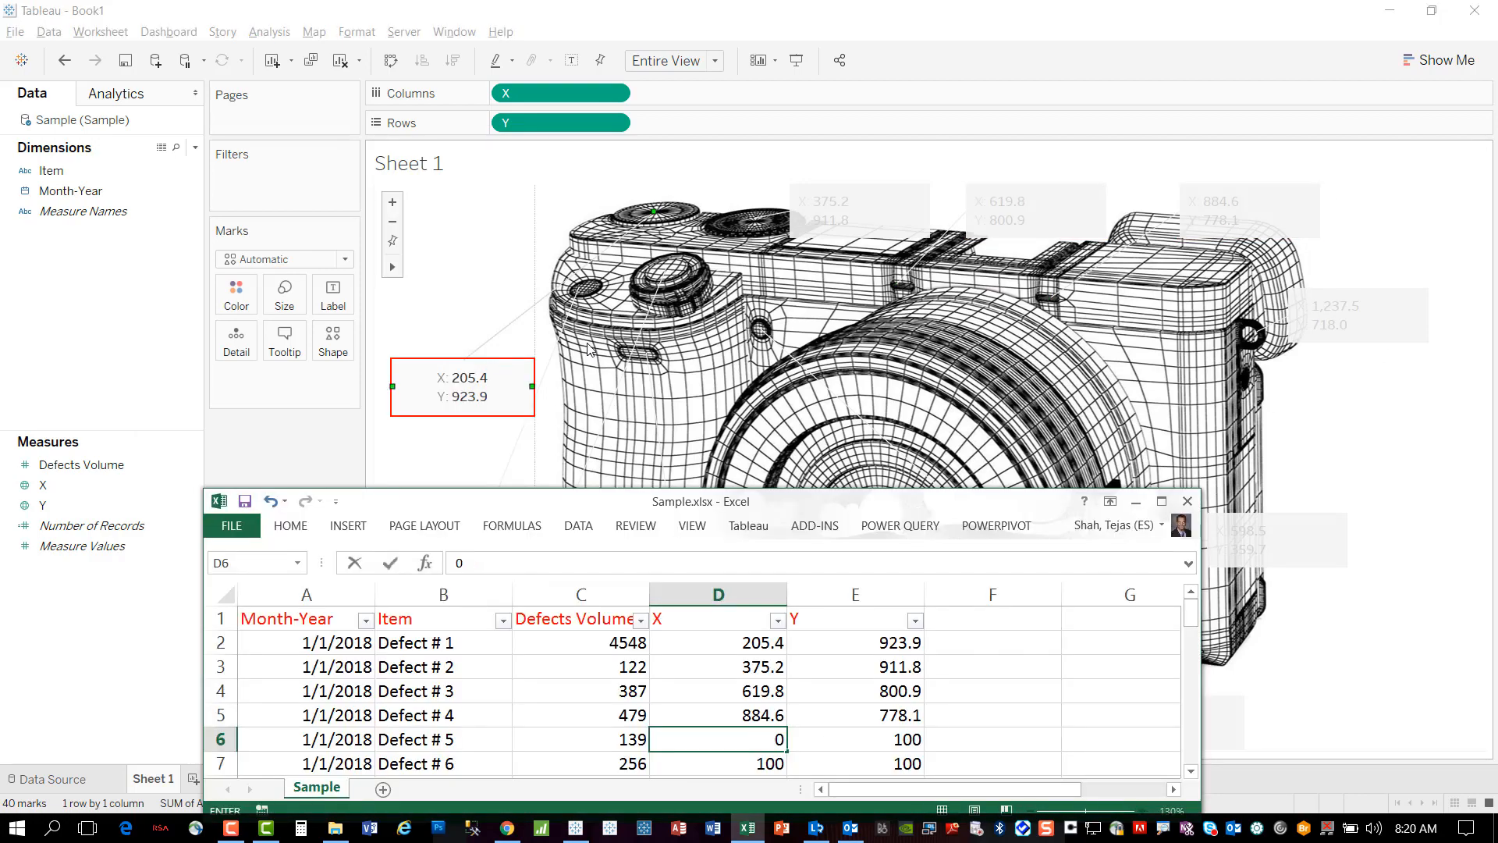
pyautogui.write('205.4')
# Set the 1/1/2018 Defect # 5 row to X 75.7 and Y 791.5, taken from the small grip button's annotation.
pyautogui.hotkey('alt', 'Tab')
pyautogui.click(481, 504)
pyautogui.hotkey('alt', 'Tab')
pyautogui.press('BackSpace')
pyautogui.press('BackSpace')
pyautogui.press('BackSpace')
pyautogui.press('BackSpace')
pyautogui.press('BackSpace')
pyautogui.write('75.7')
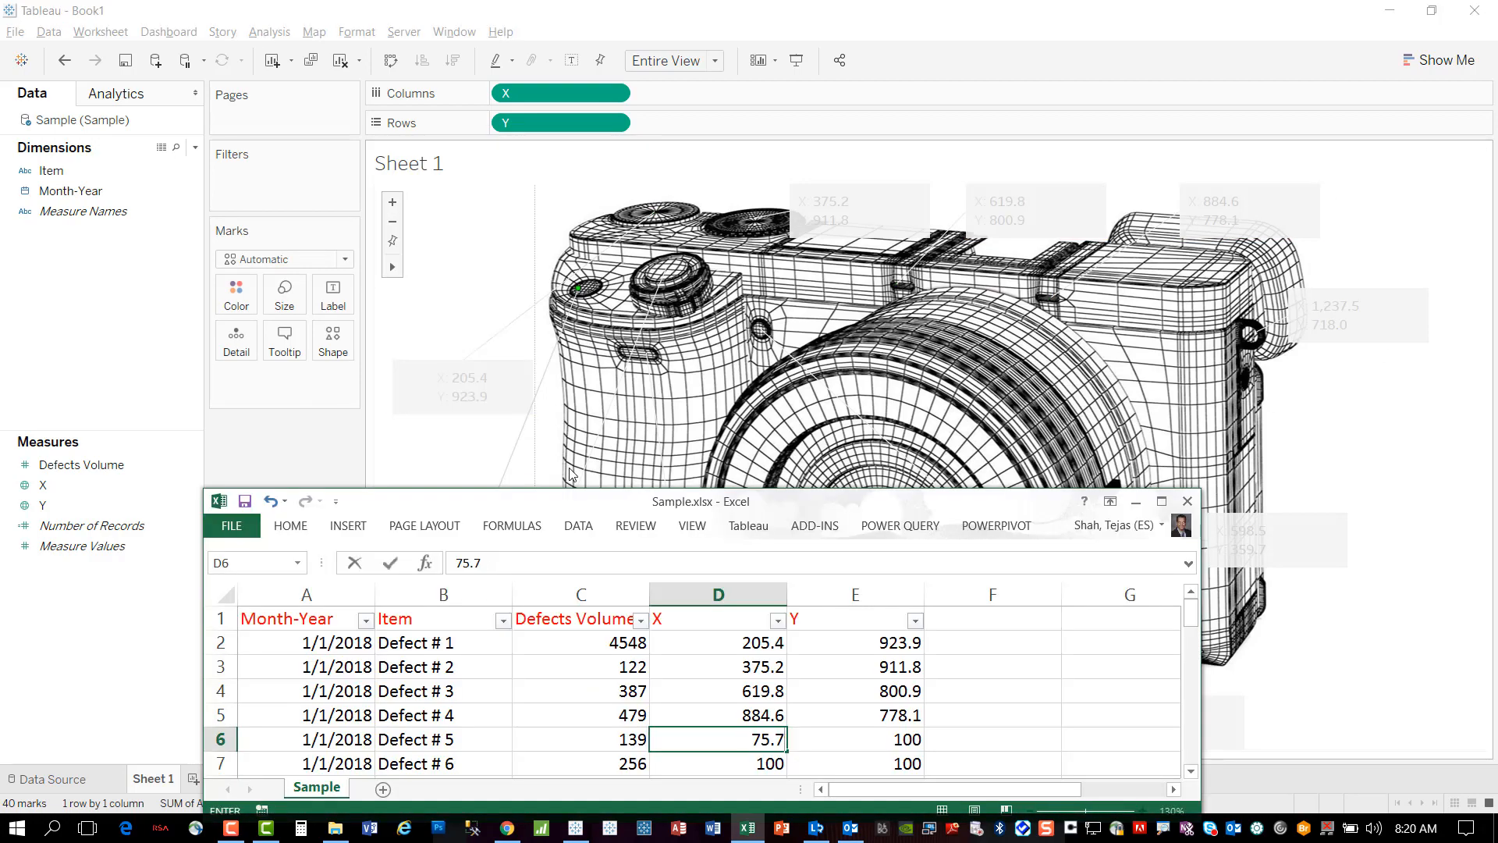
pyautogui.press('Tab')
pyautogui.hotkey('alt', 'Tab')
pyautogui.hotkey('alt', 'Tab')
pyautogui.write('791.5')
pyautogui.press('Return')
# Set the 1/1/2018 Defect # 6 row to X 224.1 and Y 826.3, taken from the front dial's annotation.
pyautogui.hotkey('alt', 'Tab')
pyautogui.click(599, 442)
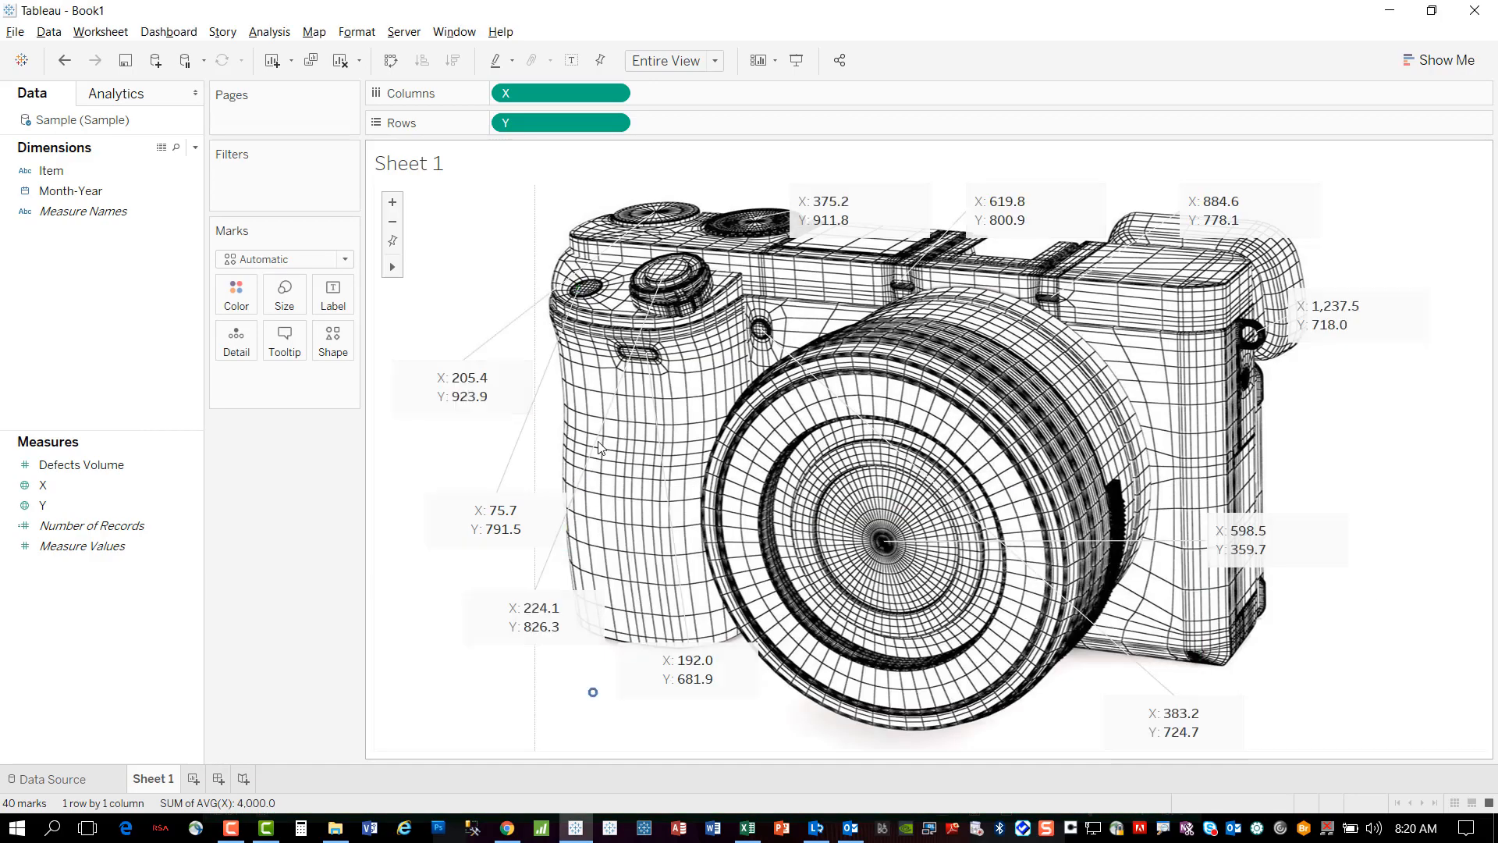
pyautogui.click(574, 615)
pyautogui.hotkey('alt', 'Tab')
pyautogui.press('Left')
pyautogui.write('224.1')
pyautogui.press('Tab')
pyautogui.hotkey('alt', 'Tab')
pyautogui.hotkey('alt', 'Tab')
pyautogui.write('826.3')
# Set the 1/1/2018 Defect # 7 row to X 192 and Y 681.9, taken from the grip slot's annotation.
pyautogui.hotkey('alt', 'Tab')
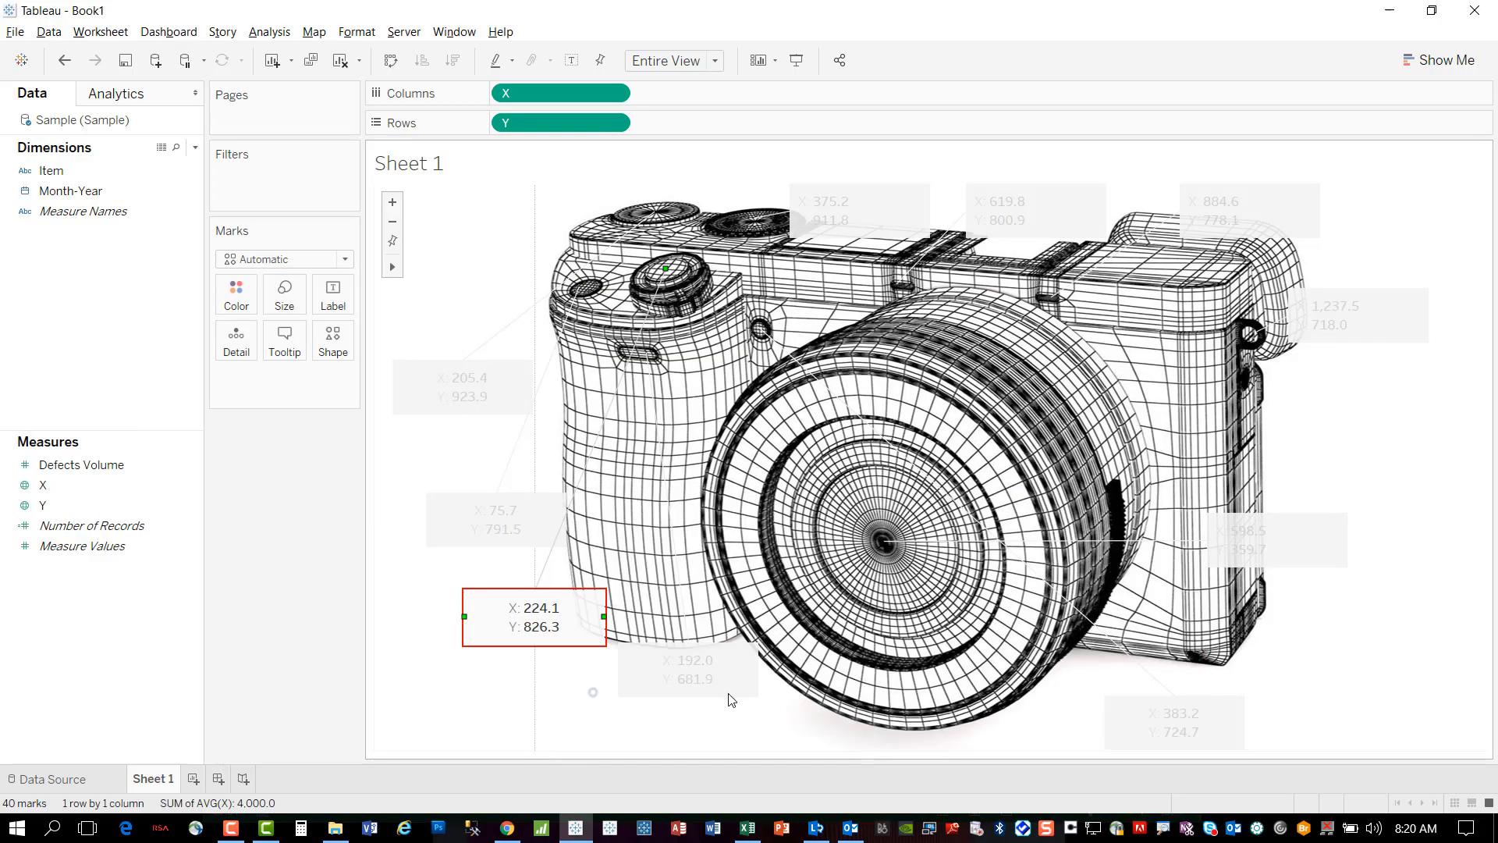
pyautogui.click(715, 678)
pyautogui.hotkey('alt', 'Tab')
pyautogui.press('Down')
pyautogui.press('Left')
pyautogui.press('Left')
pyautogui.write('192')
pyautogui.press('Tab')
pyautogui.hotkey('alt', 'Tab')
pyautogui.hotkey('alt', 'Tab')
pyautogui.write('681.9')
pyautogui.press('Tab')
# Set the 1/1/2018 Defect # 8 row to X 383.2 and Y 724.7, taken from the annotation of the button beside the lens.
pyautogui.hotkey('alt', 'Tab')
pyautogui.click(1182, 703)
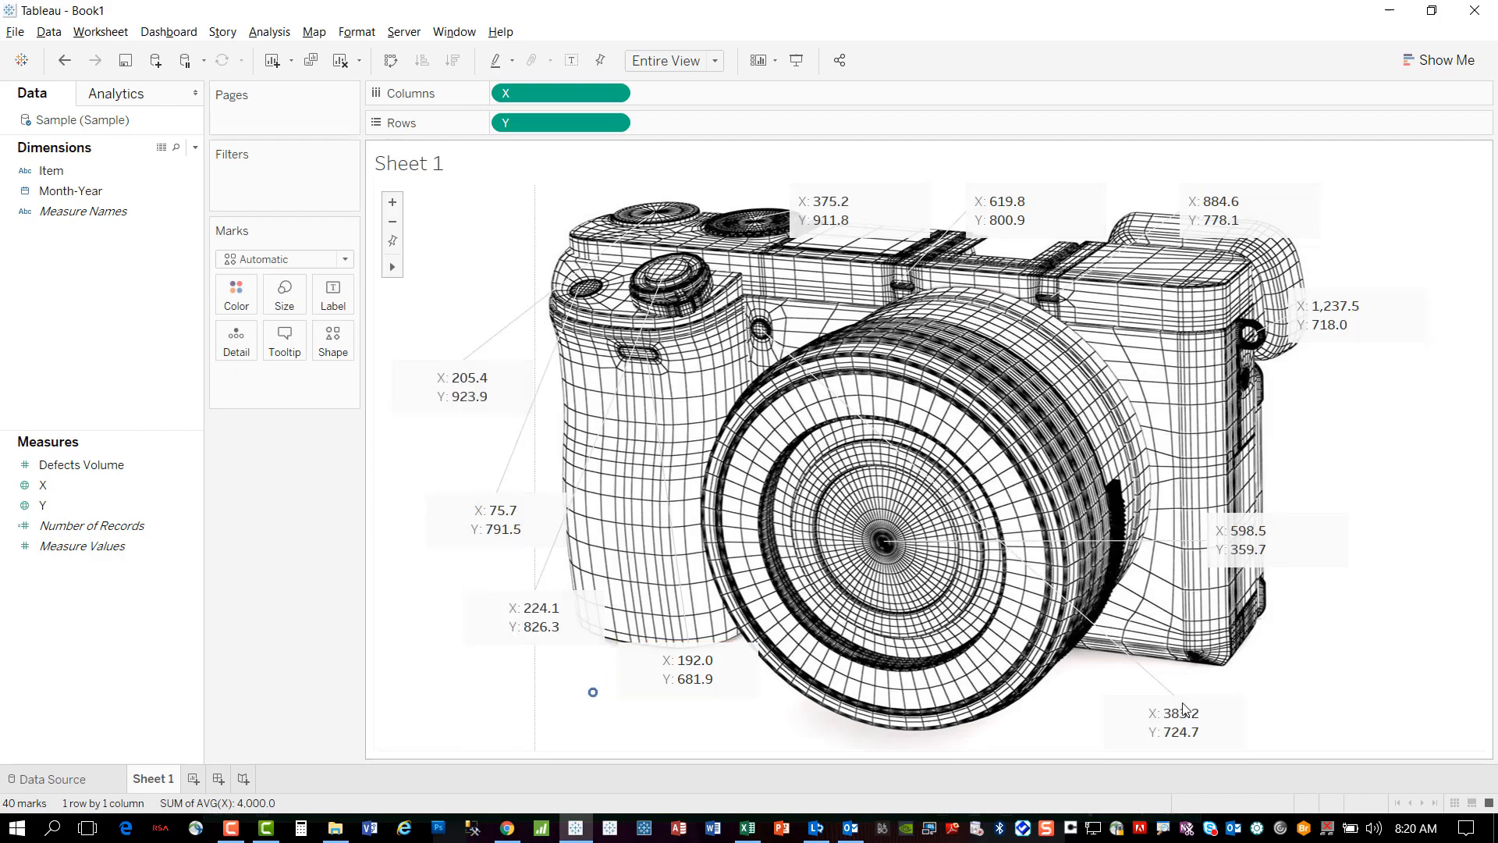
pyautogui.hotkey('alt', 'Tab')
pyautogui.press('Down')
pyautogui.press('Left')
pyautogui.press('Left')
pyautogui.write('383.2')
pyautogui.press('Tab')
pyautogui.write('724.7')
pyautogui.press('Tab')
# Set the 1/1/2018 Defect # 9 row to X 598.5 and Y 359.7, taken from the lens centre's annotation.
pyautogui.hotkey('alt', 'Tab')
pyautogui.click(1279, 550)
pyautogui.hotkey('alt', 'Tab')
pyautogui.press('Down')
pyautogui.press('Left')
pyautogui.press('Left')
pyautogui.write('598.5')
pyautogui.press('Tab')
pyautogui.write('359.7')
pyautogui.press('Return')
# Set the 1/1/2018 Defect # 10 row to X 1237.5 and Y 718, taken from the strap ring's annotation.
pyautogui.hotkey('alt', 'Tab')
pyautogui.click(1342, 328)
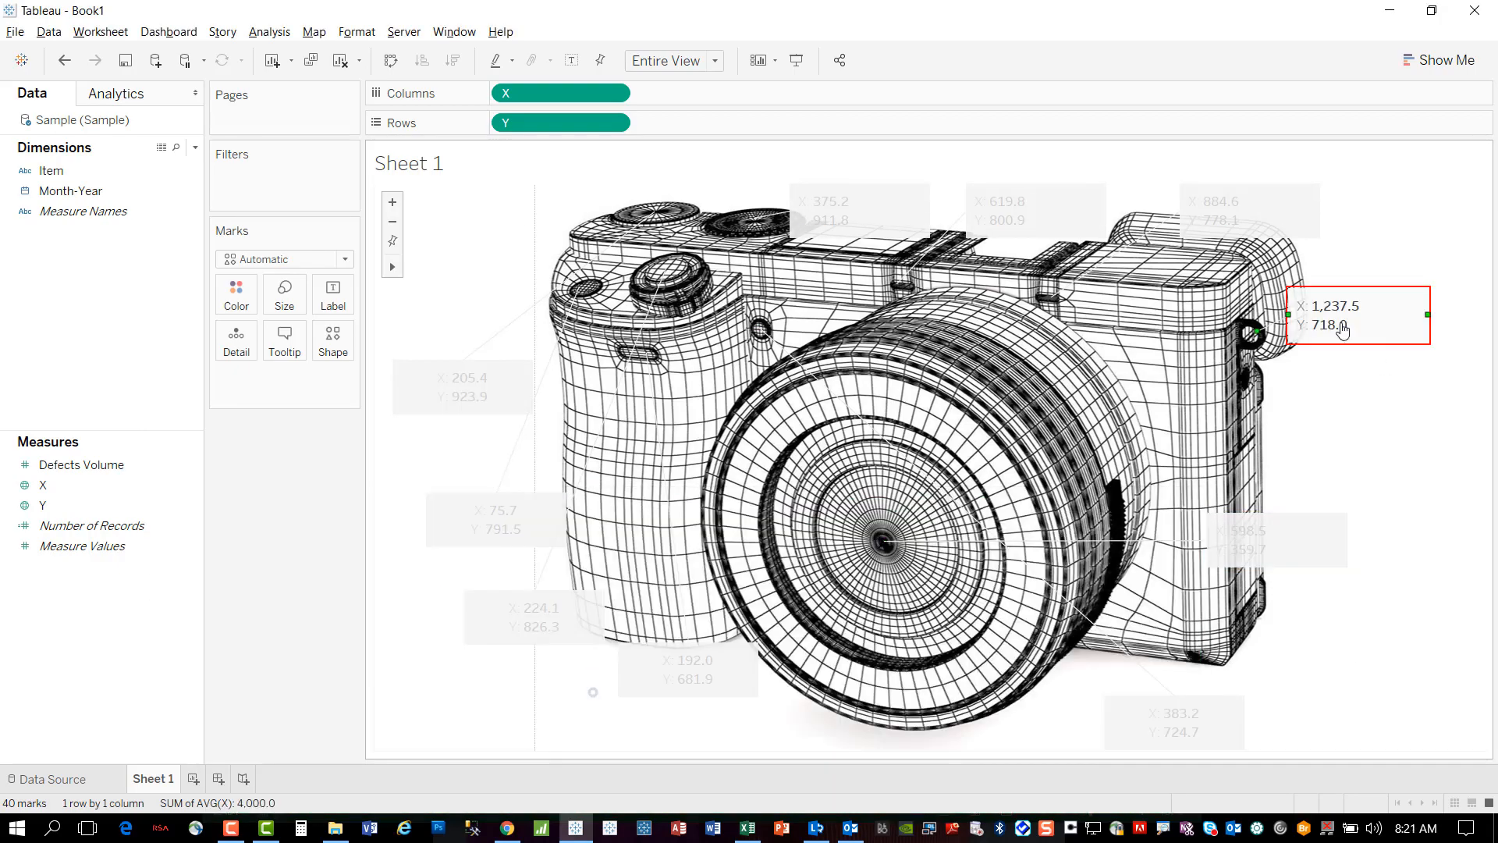
pyautogui.hotkey('alt', 'Tab')
pyautogui.write('1237.5')
pyautogui.press('Tab')
pyautogui.write('718')
pyautogui.press('Return')
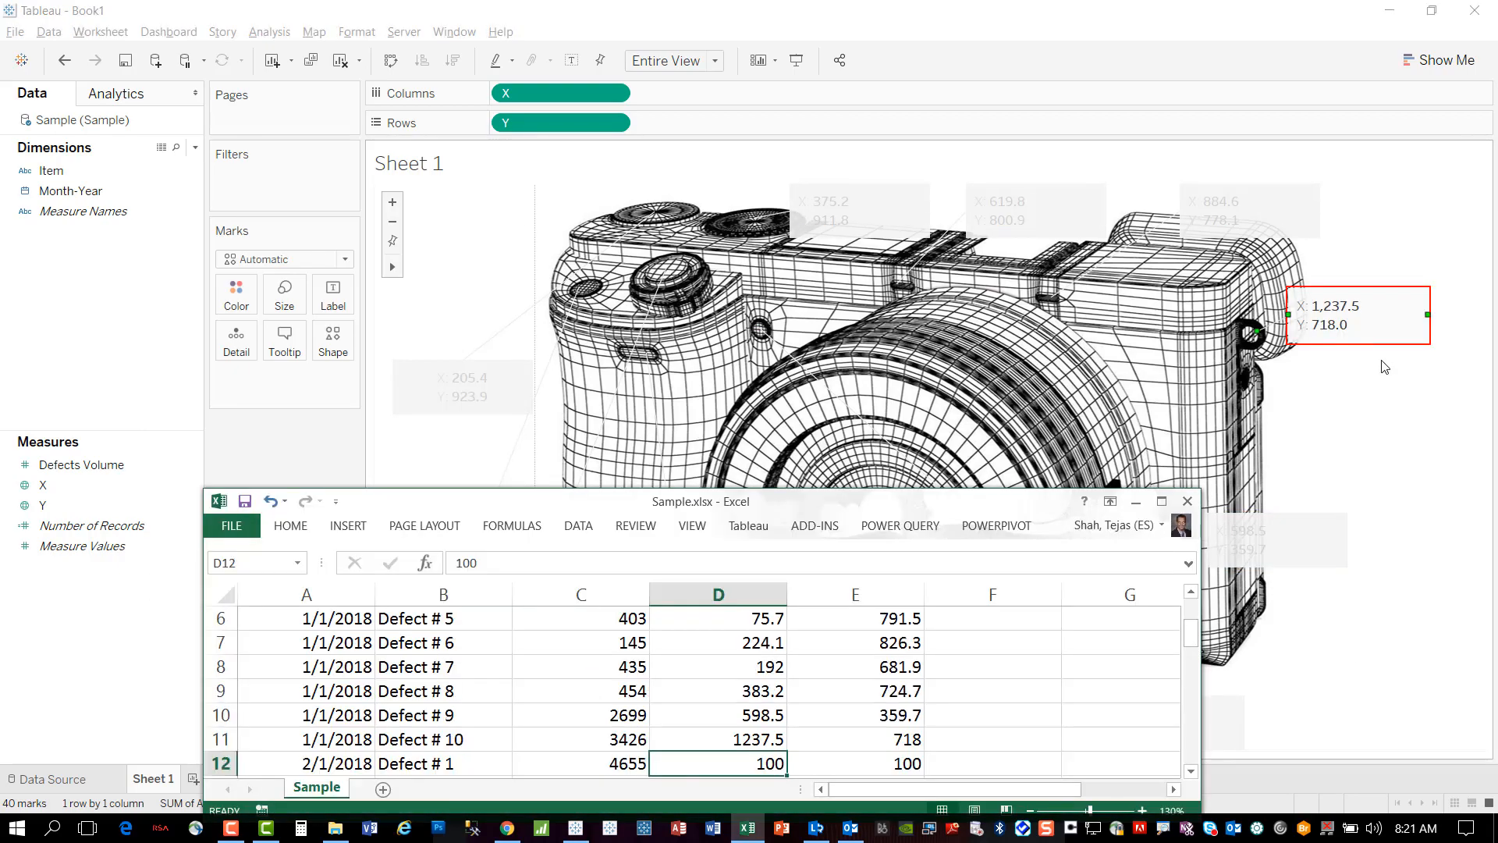
# Maximize the workbook and copy the ten X and Y pairs in D2:E11 to the 2/1/2018 rows starting at D12.
pyautogui.doubleClick(977, 512)
pyautogui.scroll(2, 494, 305)
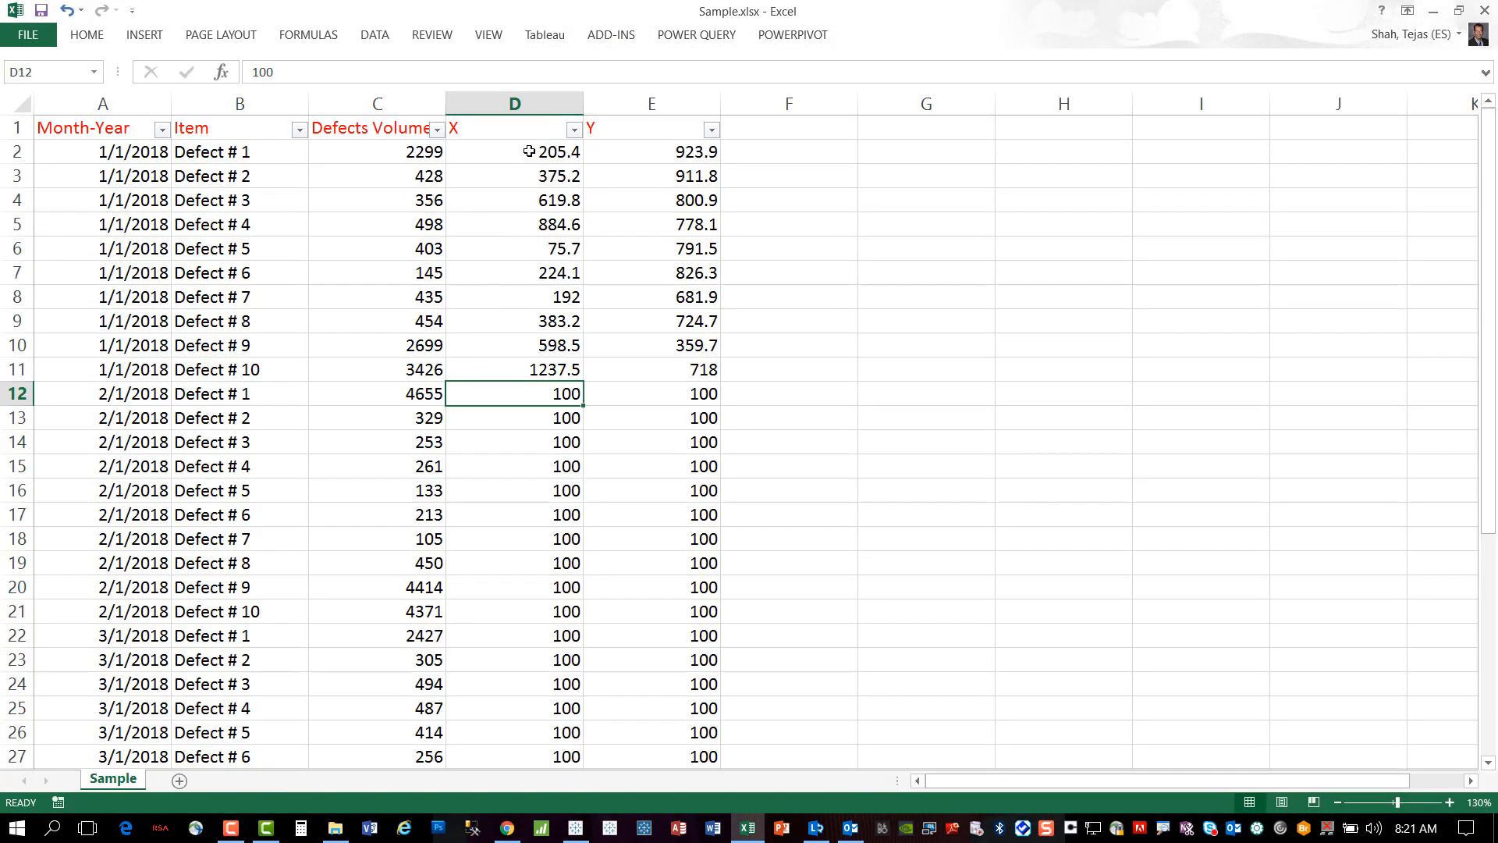
pyautogui.moveTo(529, 151); pyautogui.dragTo(686, 369)
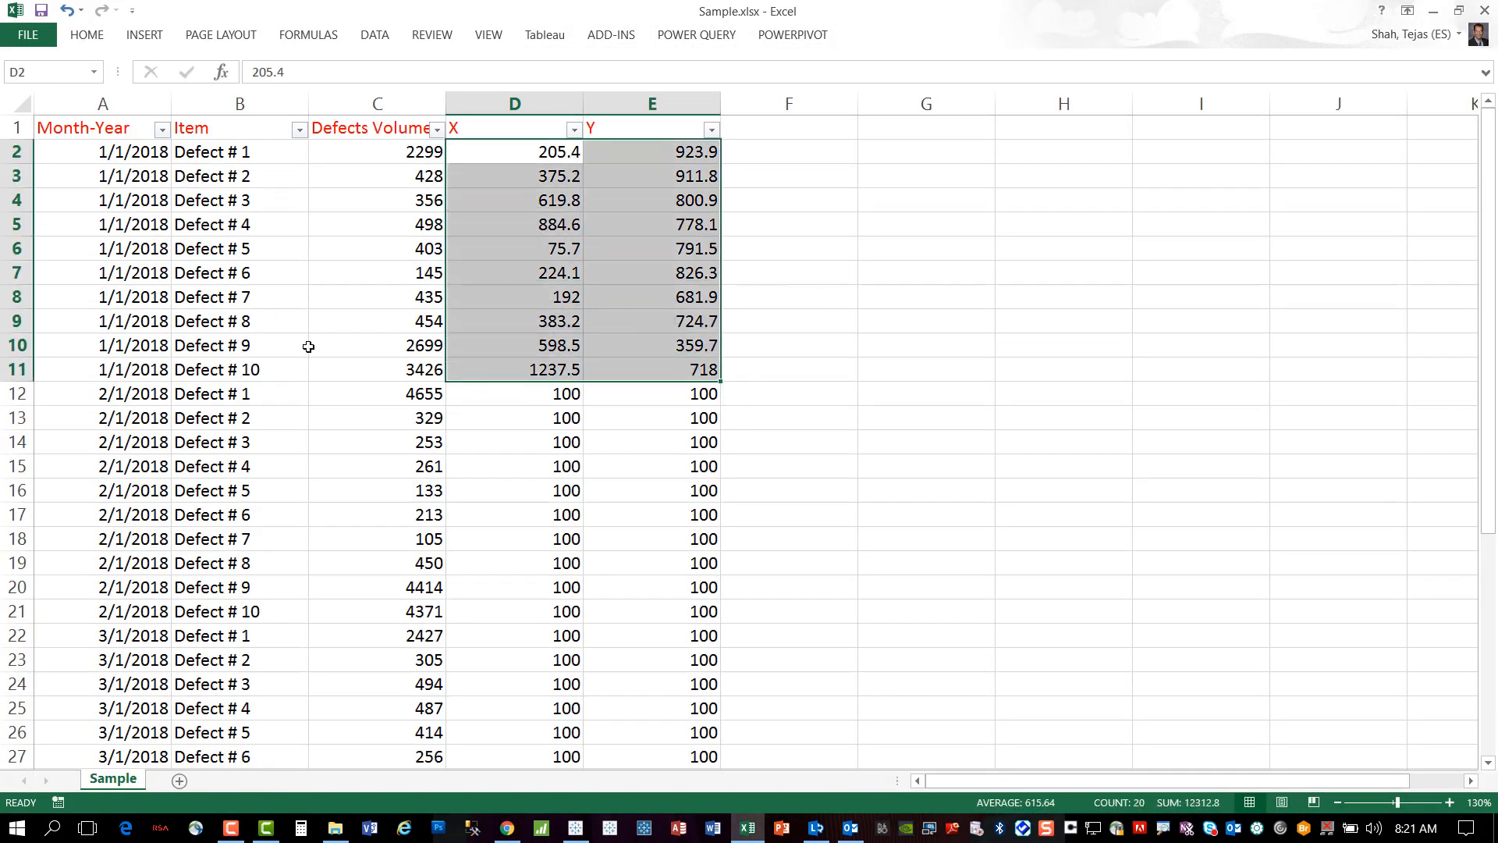
pyautogui.hotkey('ctrl', 'c')
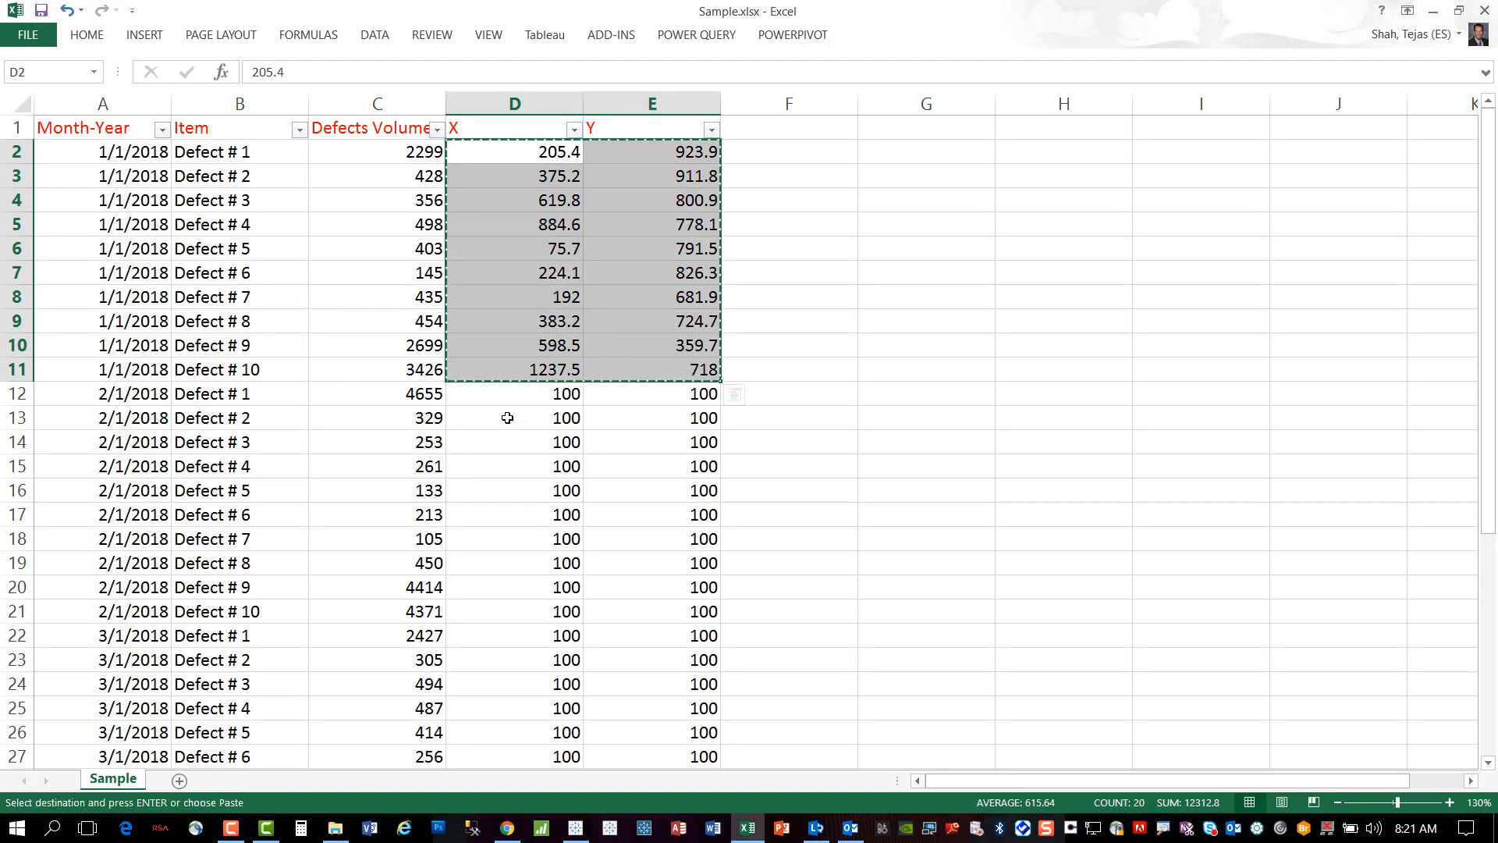
pyautogui.click(513, 400)
pyautogui.hotkey('ctrl', 'v')
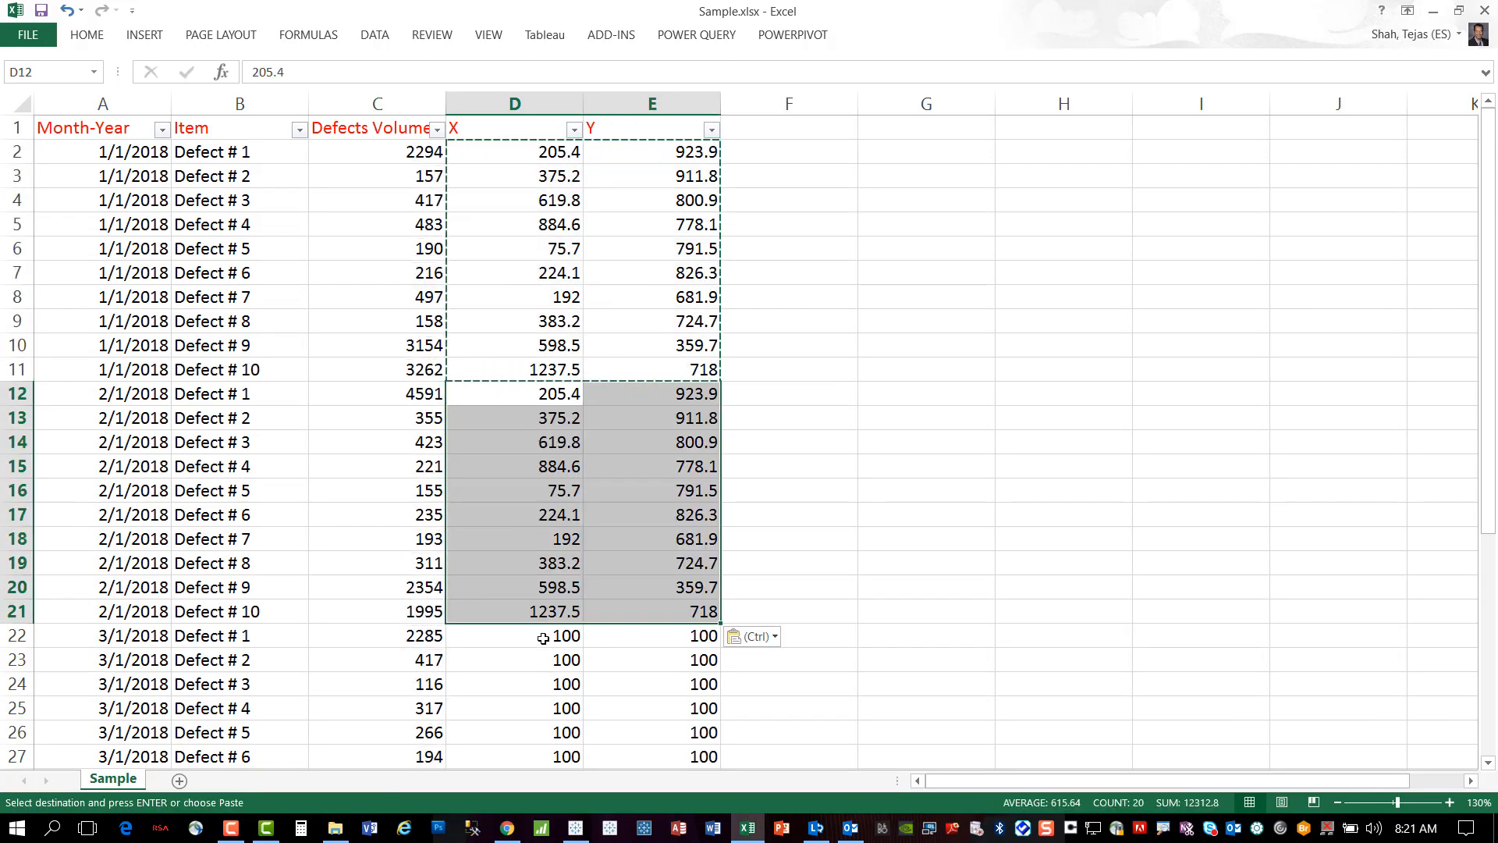
# Paste the same ten X and Y pairs into the 3/1/2018 rows from D22 and the 4/1/2018 rows from D32.
pyautogui.click(503, 635)
pyautogui.hotkey('ctrl', 'v')
pyautogui.scroll(-5, 495, 508)
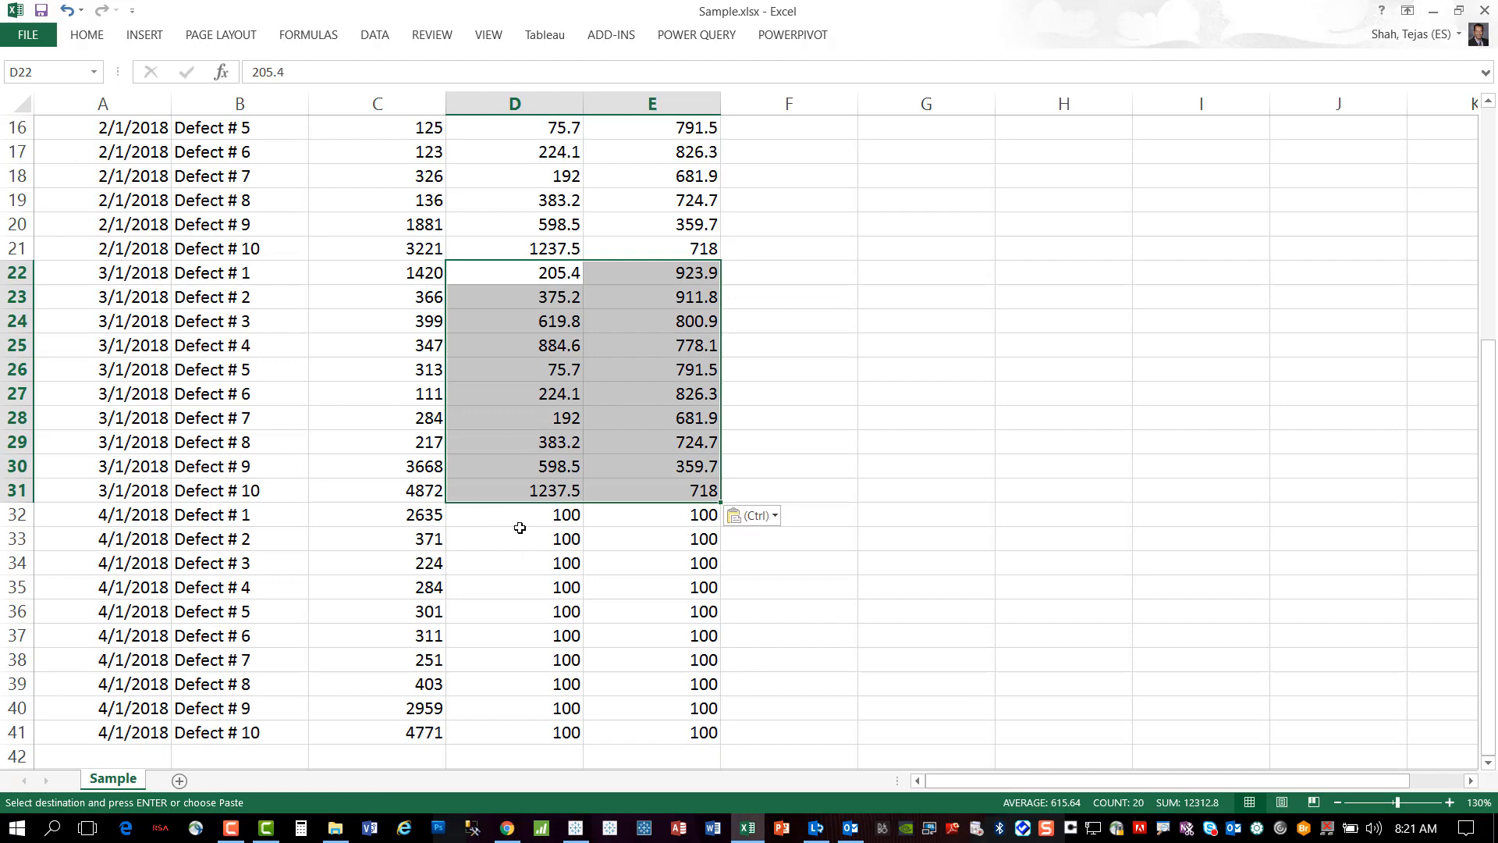
pyautogui.click(510, 512)
pyautogui.hotkey('ctrl', 'v')
pyautogui.press('Escape')
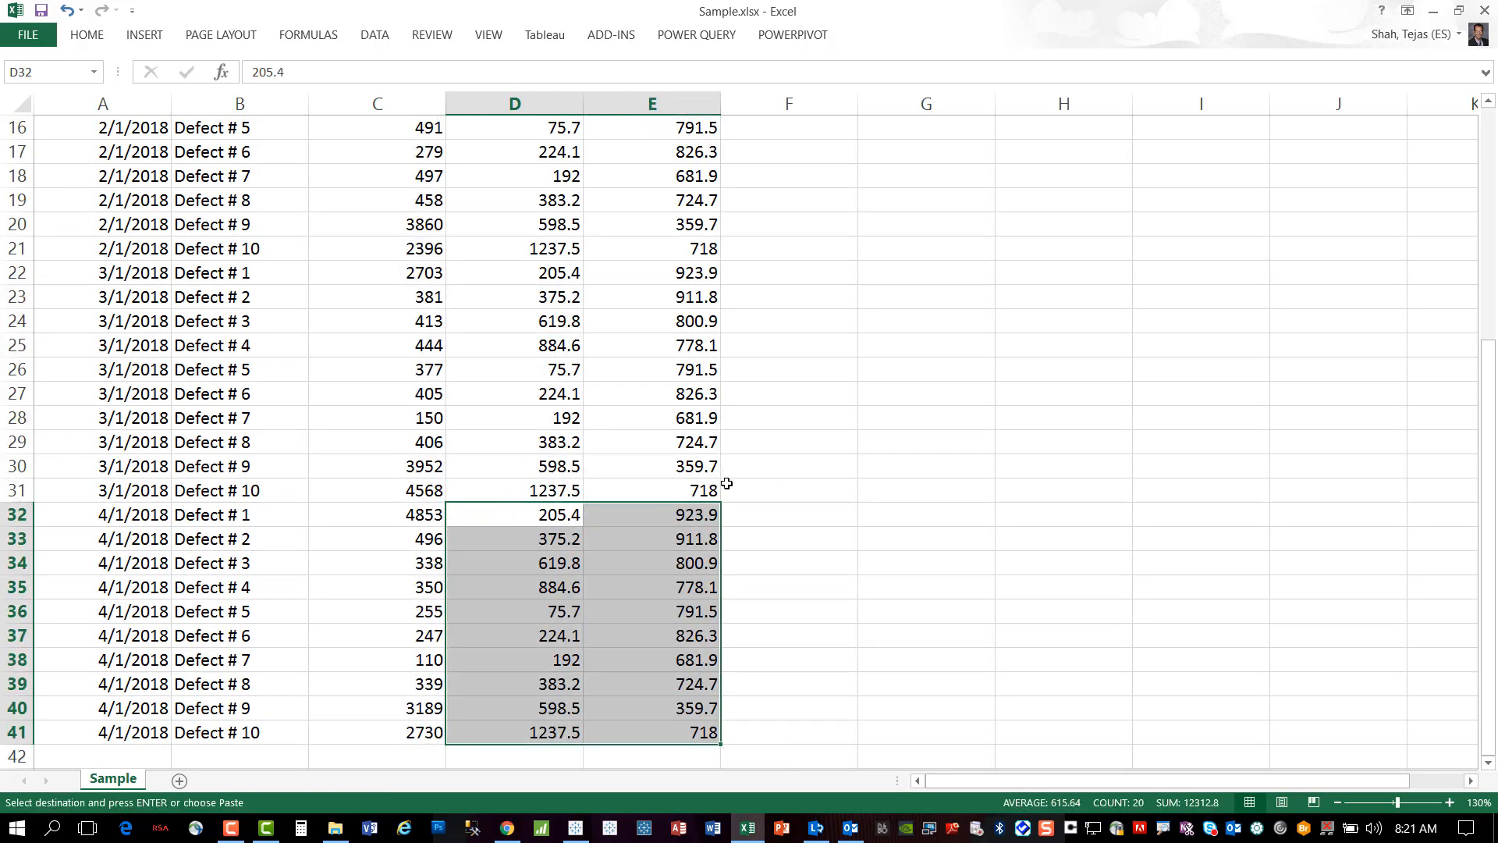
# Filter the Item column to Defect # 1 to check its coordinates across the months, and restore all items.
pyautogui.scroll(10, 780, 390)
pyautogui.click(819, 300)
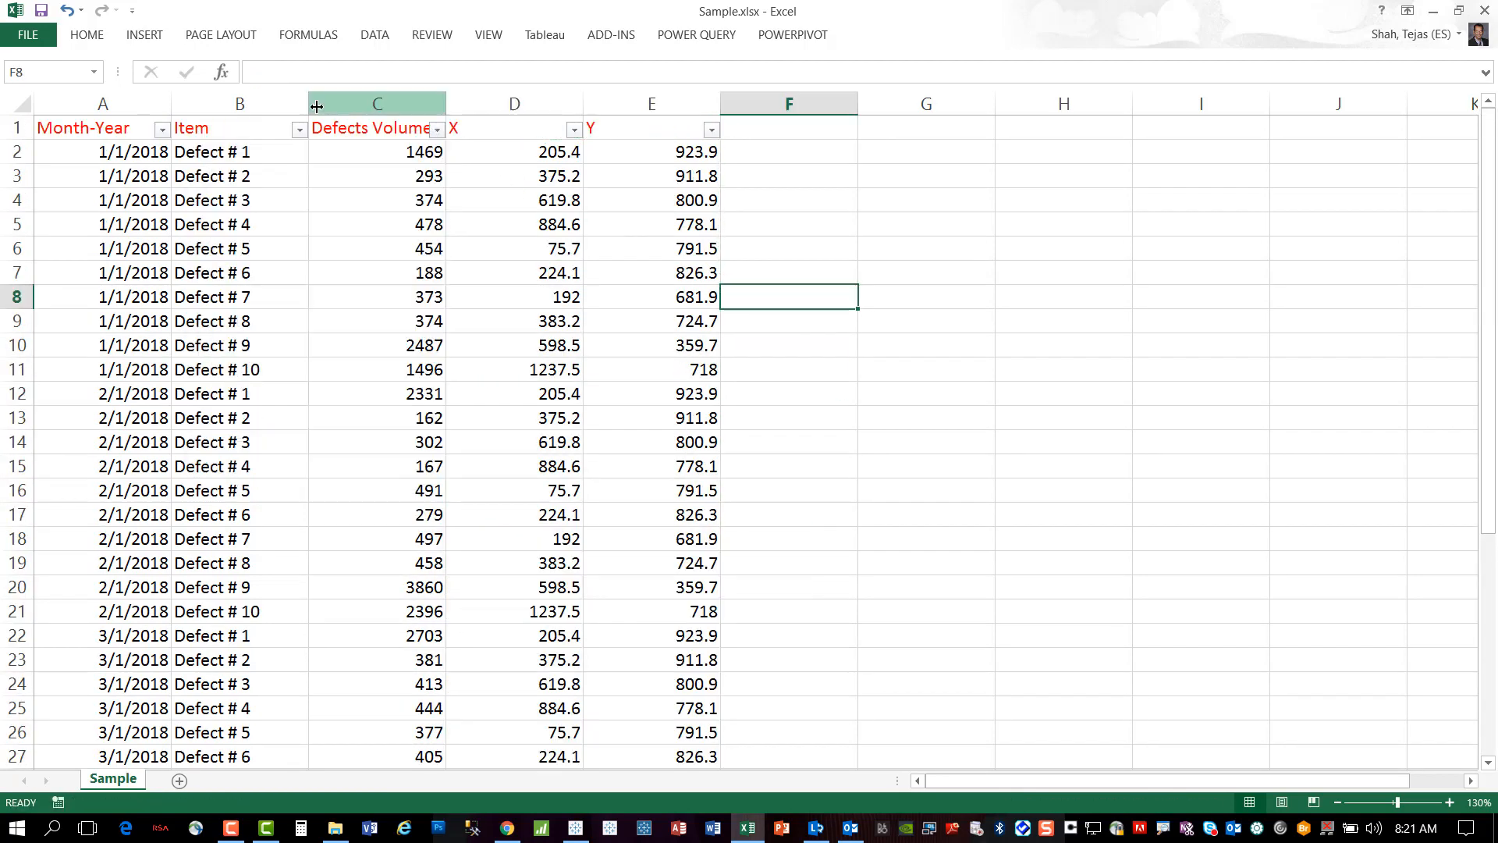
pyautogui.click(299, 129)
pyautogui.click(102, 319)
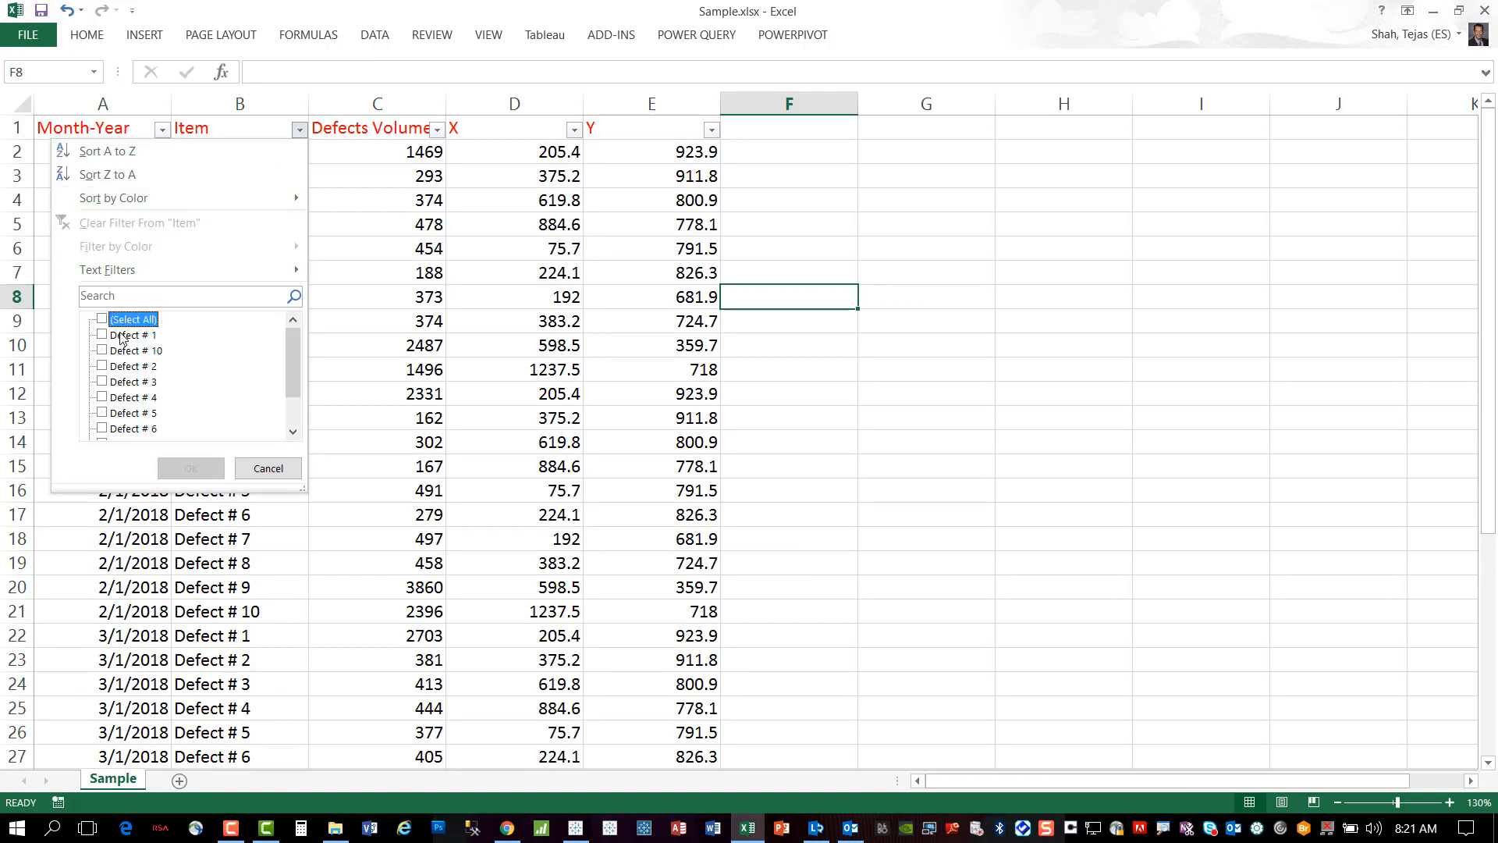
pyautogui.click(125, 335)
pyautogui.click(190, 469)
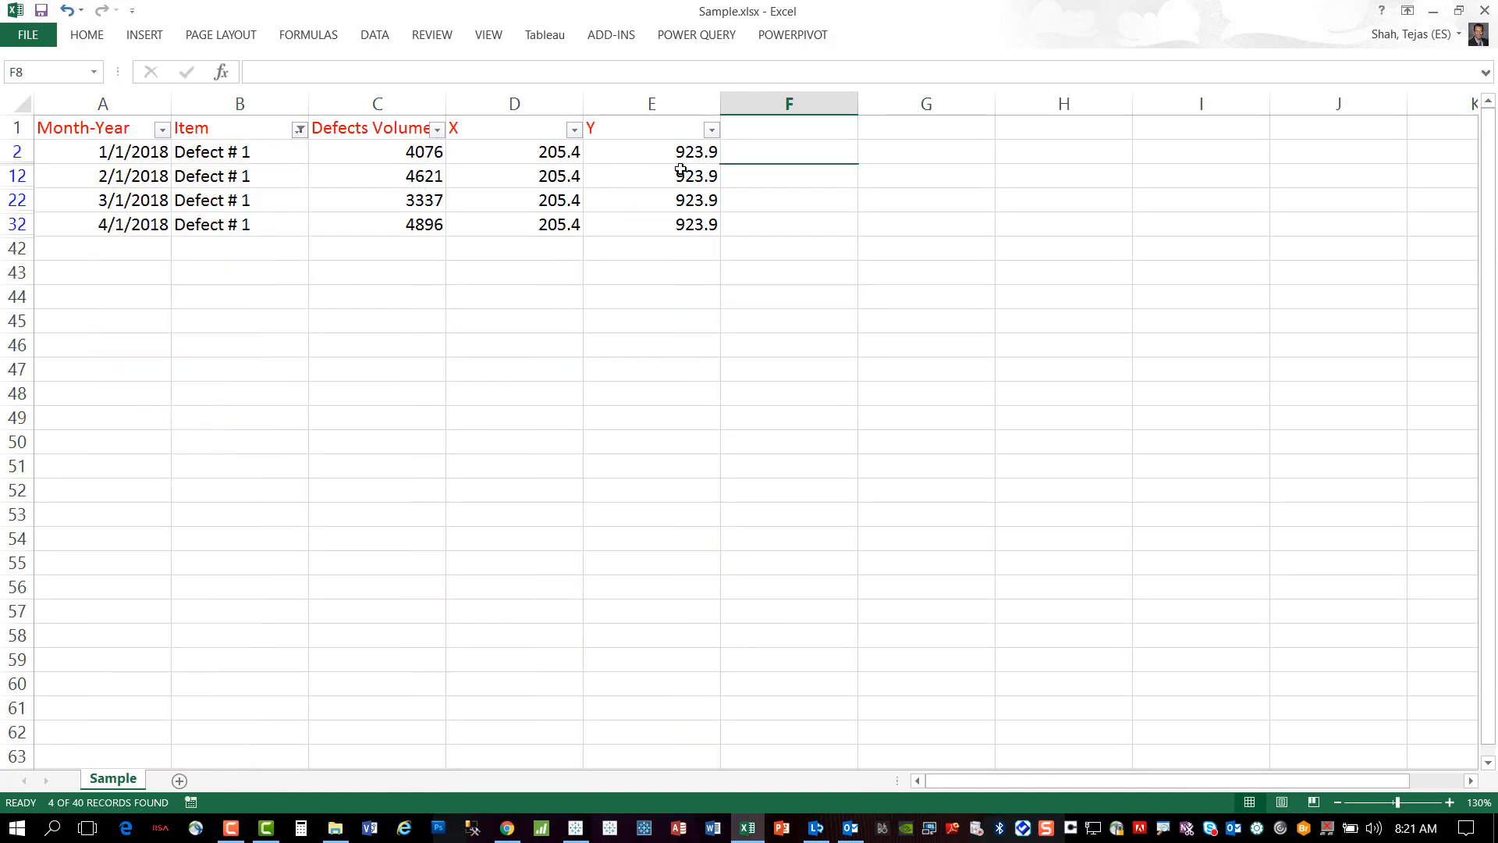
pyautogui.click(299, 130)
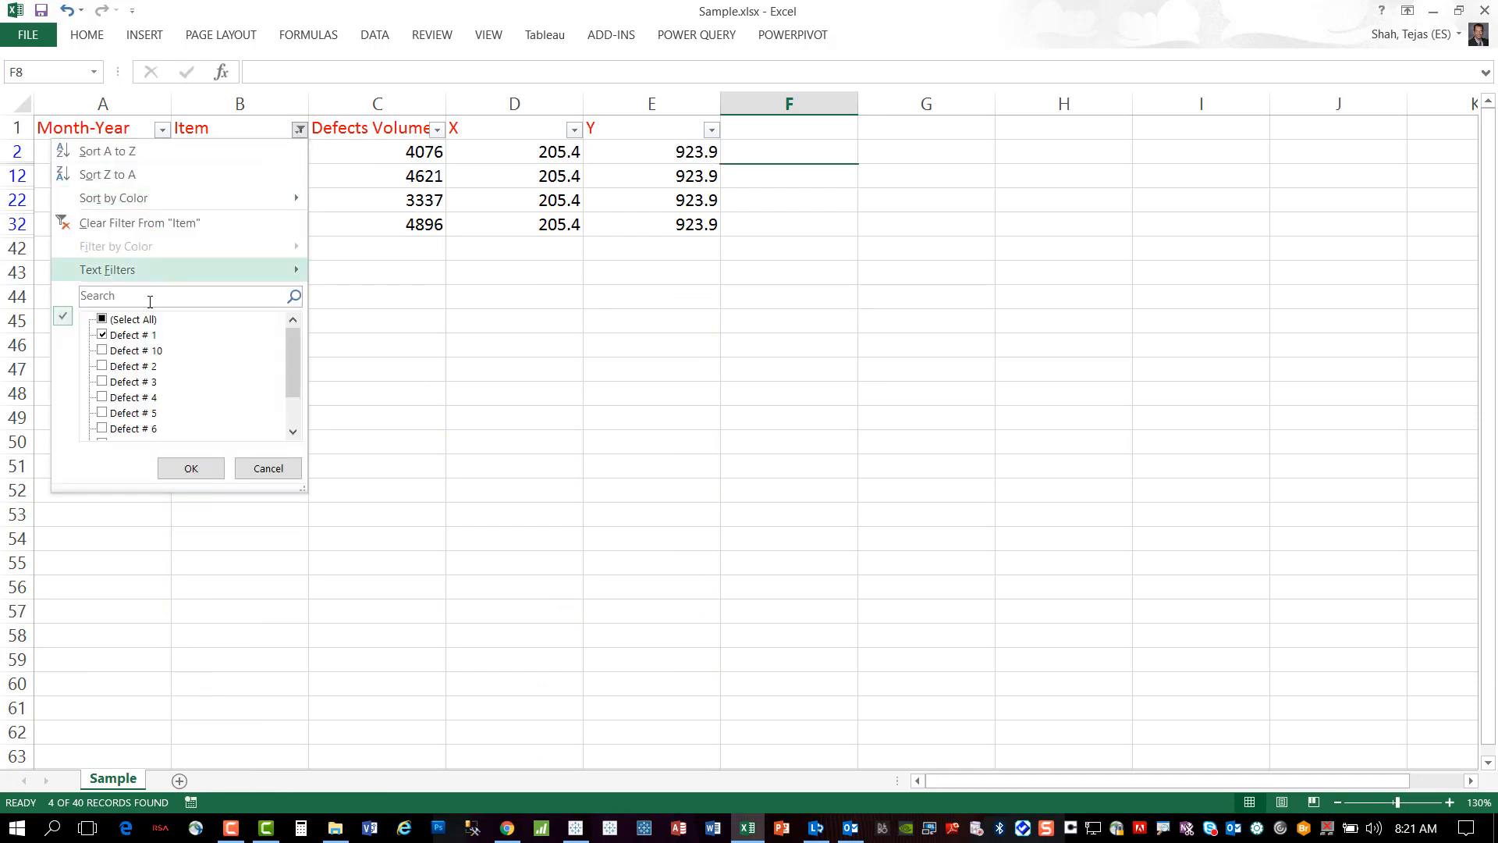
pyautogui.click(134, 320)
pyautogui.click(187, 467)
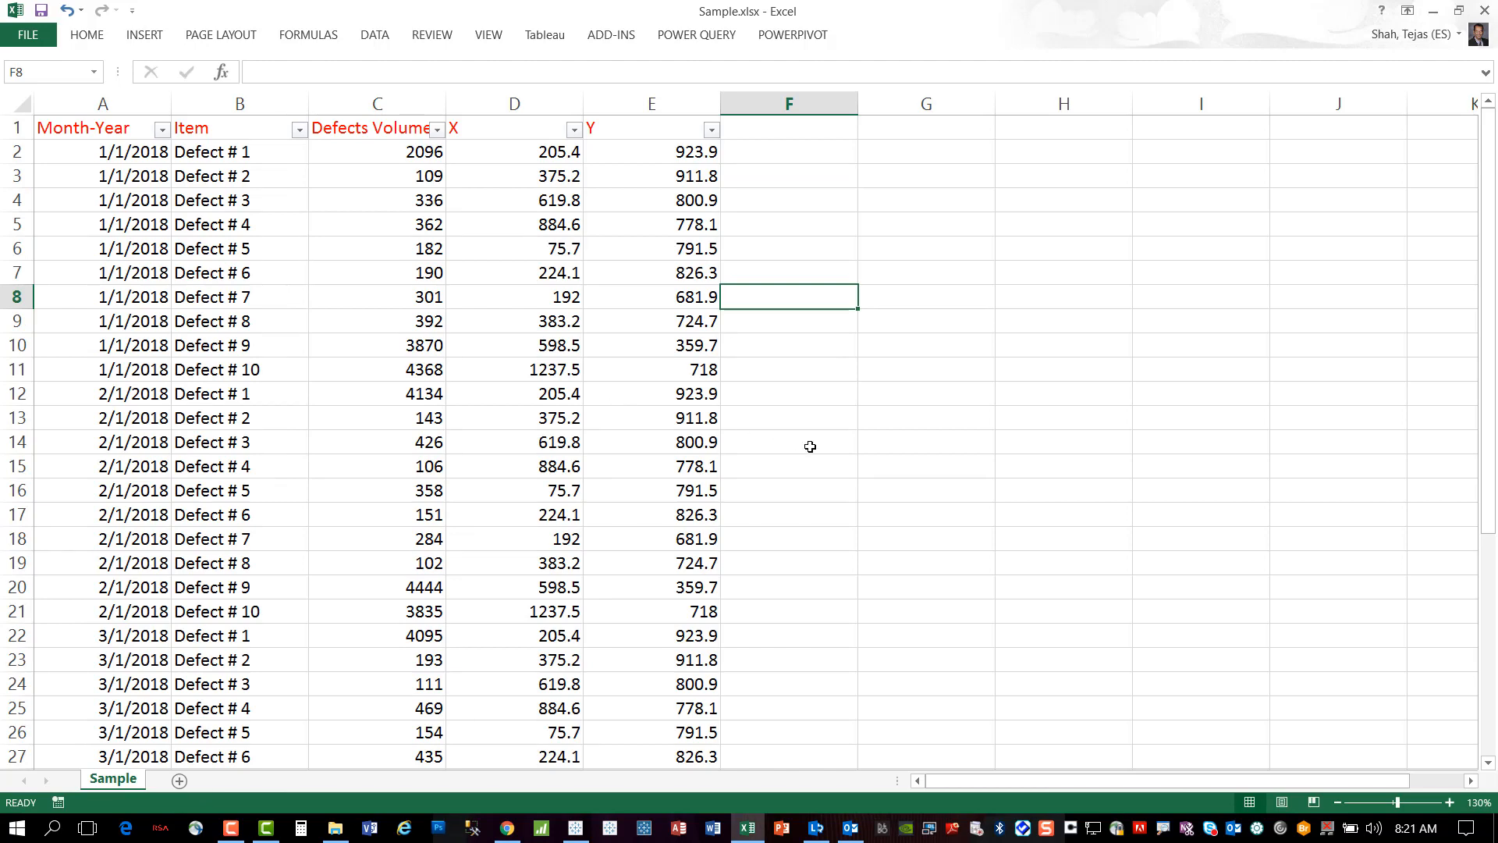
# Close Sample.xlsx, return to Tableau, and delete the three annotations along the top of the camera.
pyautogui.click(1484, 14)
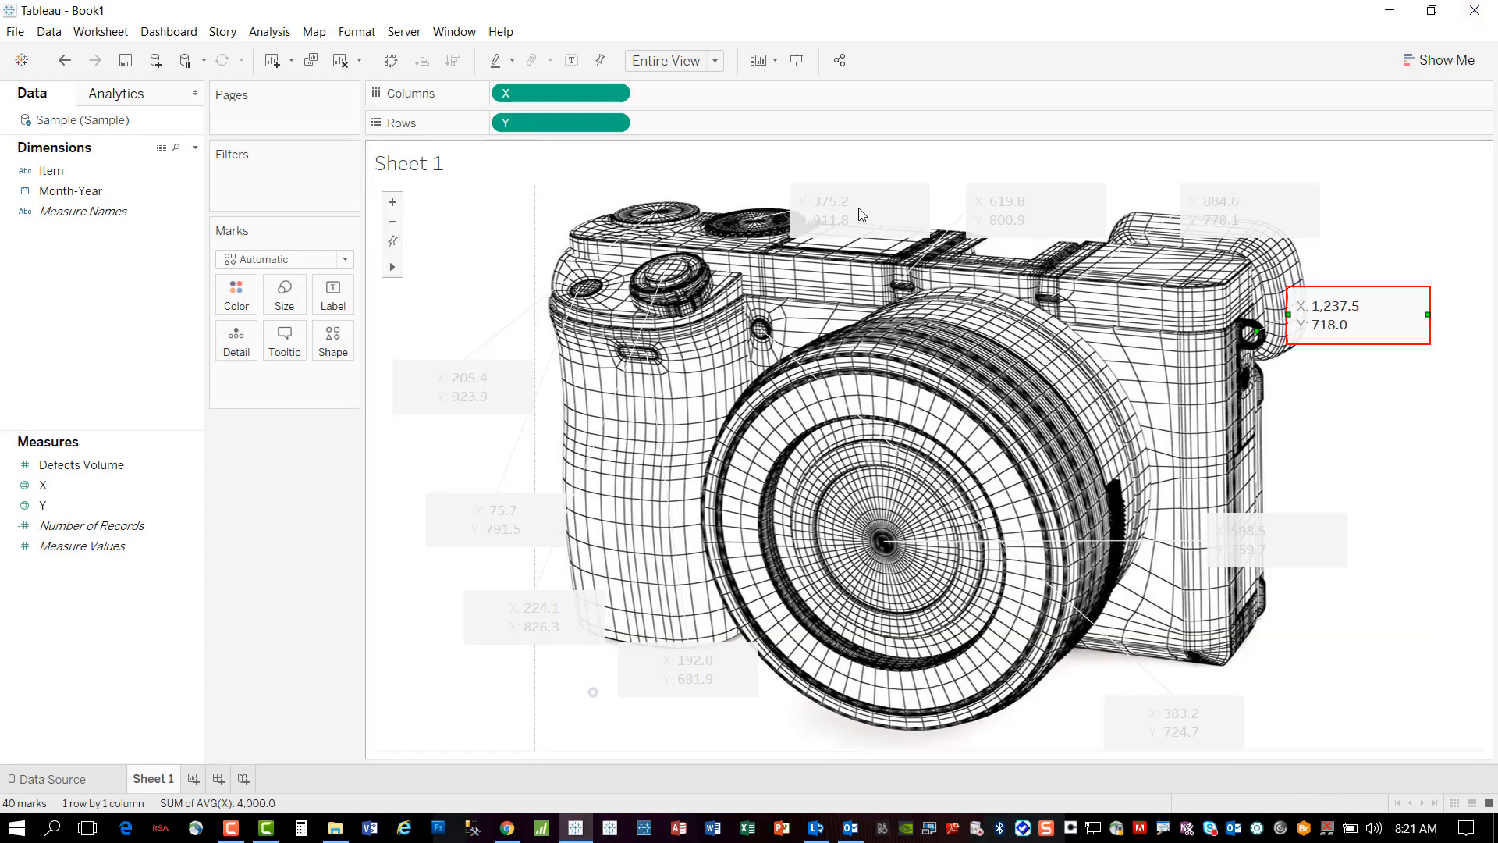
pyautogui.click(861, 216)
pyautogui.press('Delete')
pyautogui.click(1047, 229)
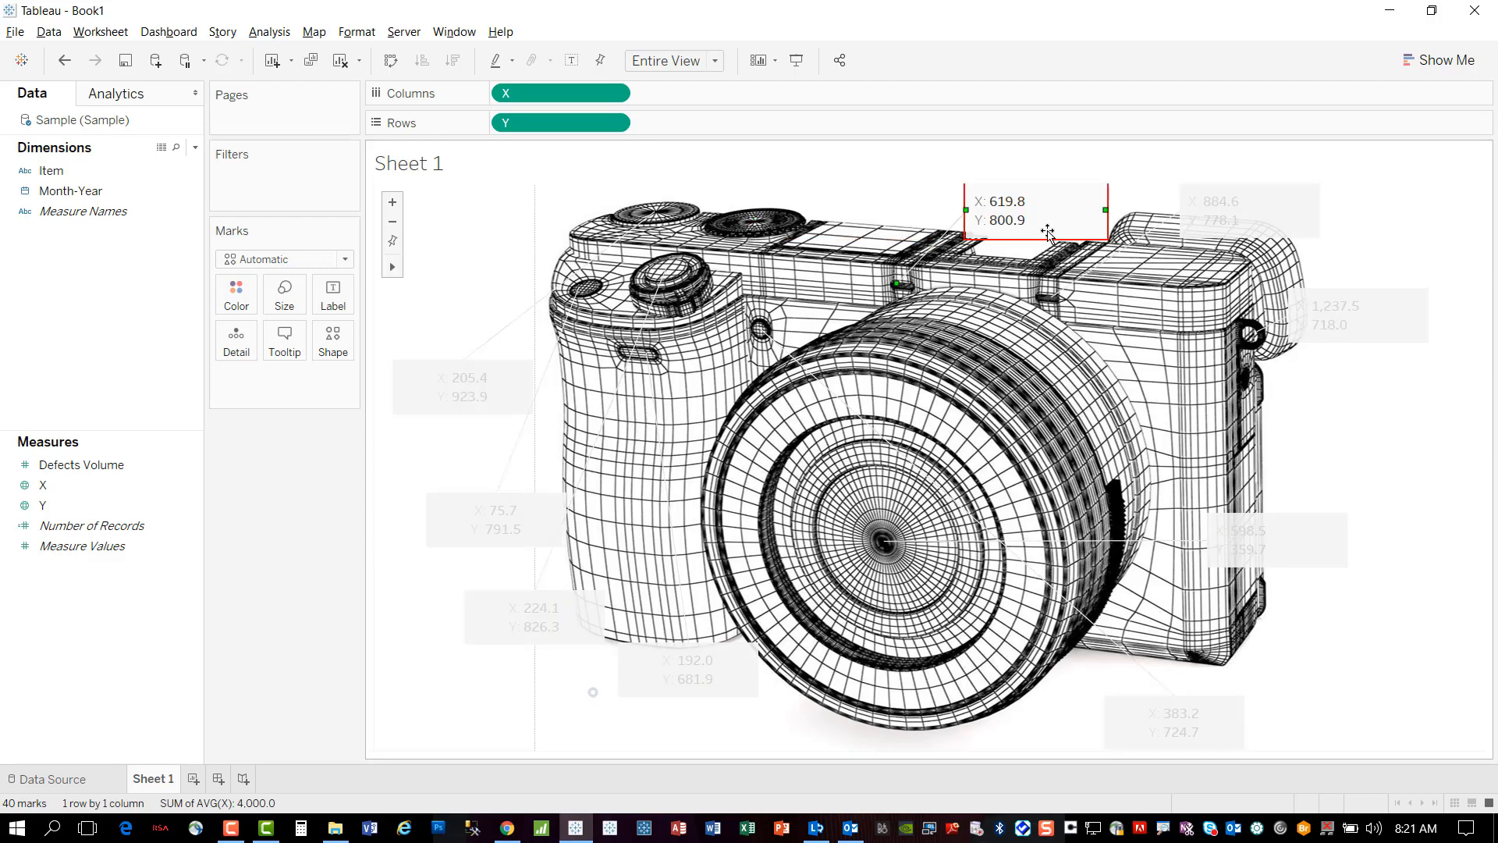
pyautogui.press('Delete')
pyautogui.click(1217, 229)
pyautogui.press('Delete')
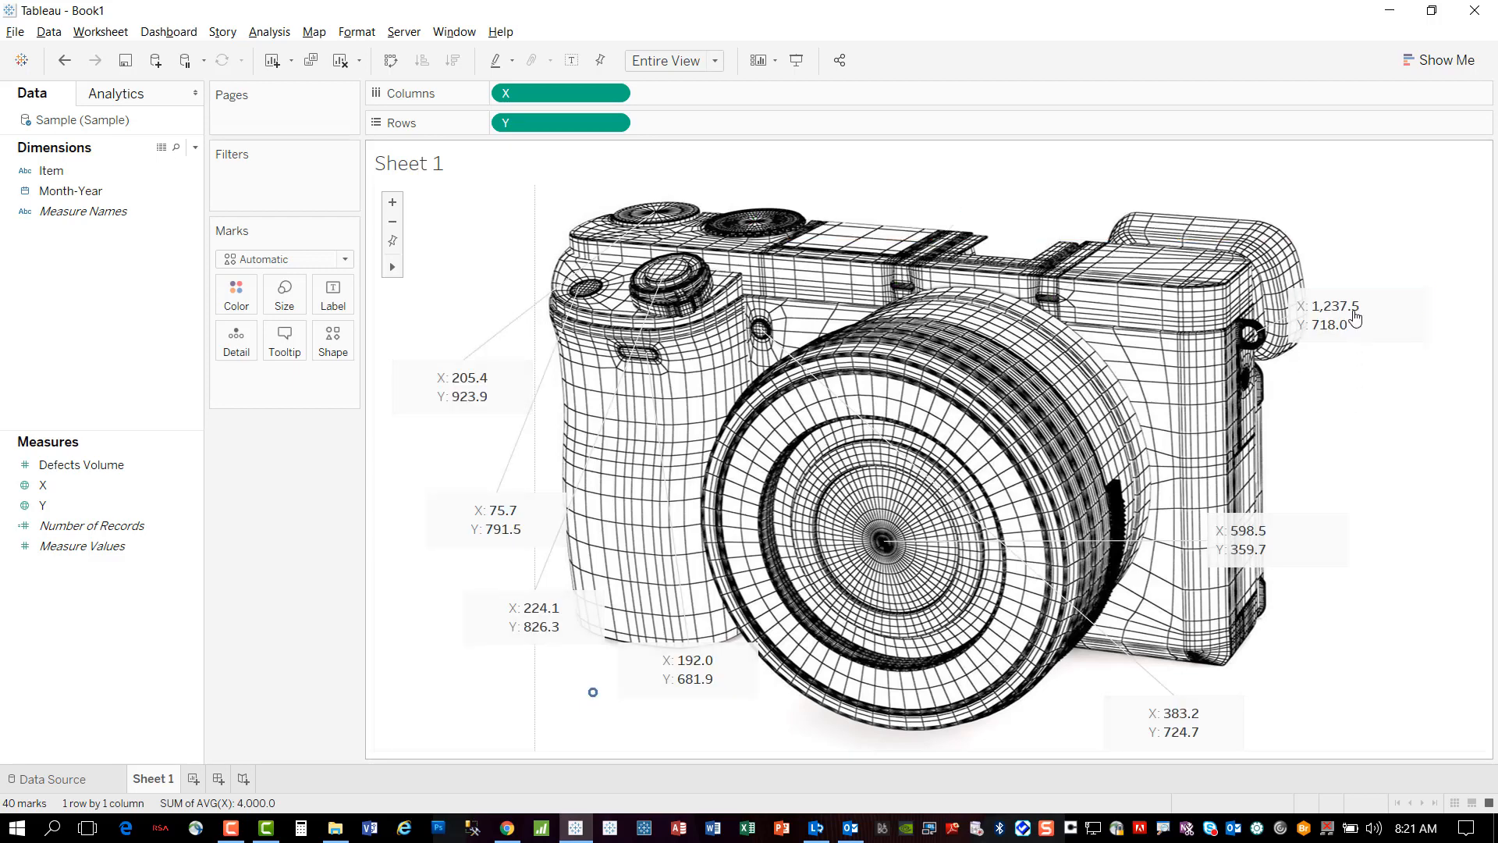
# Delete the annotations of the strap ring, the lens centre and the small button beside the lens.
pyautogui.click(1355, 317)
pyautogui.press('Delete')
pyautogui.click(1282, 542)
pyautogui.press('Delete')
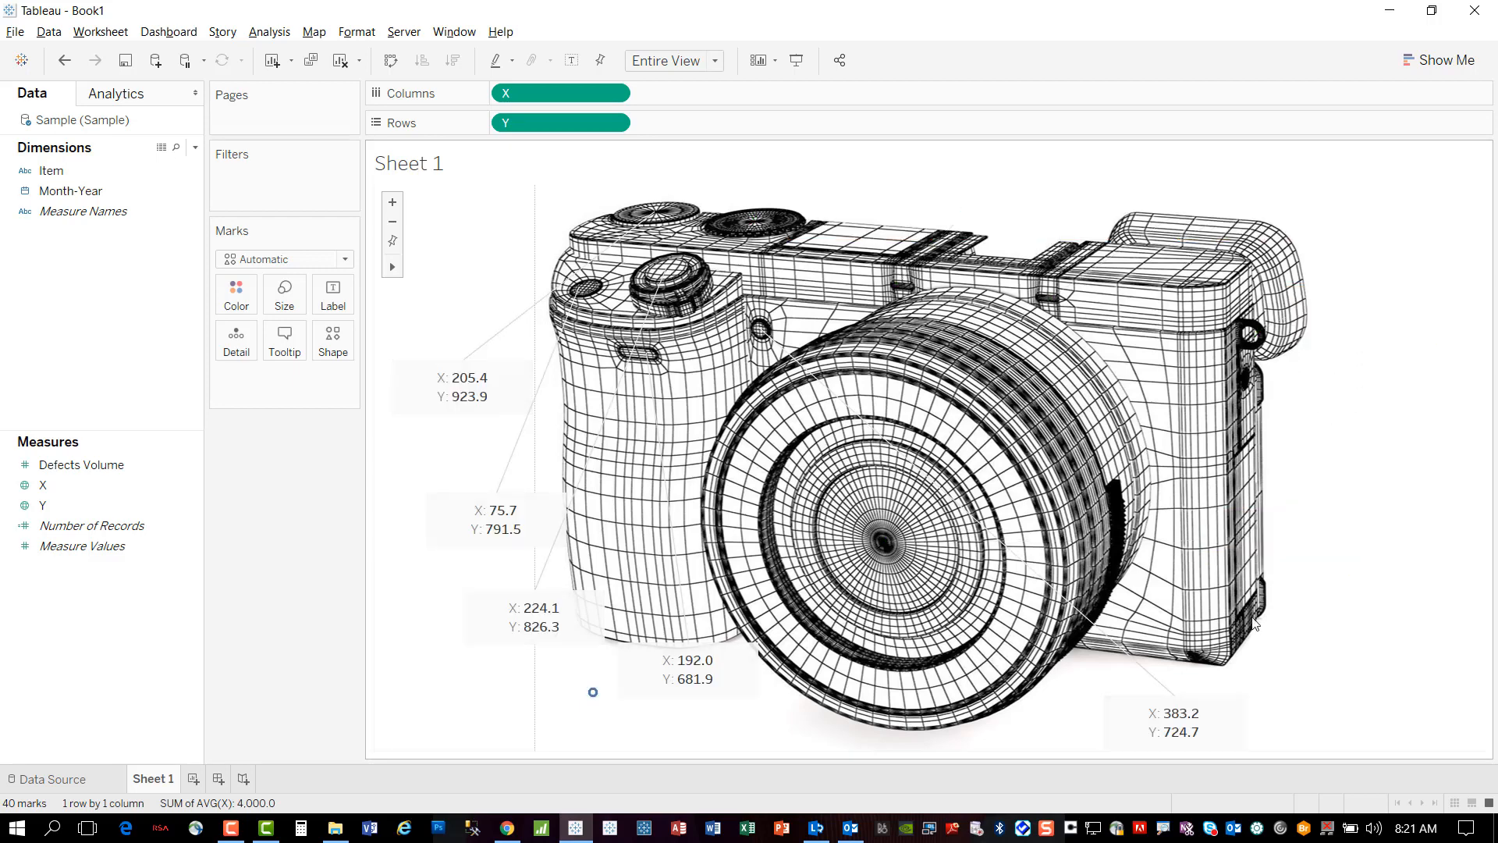
pyautogui.click(1199, 732)
pyautogui.press('Delete')
# Delete the four remaining annotations around the camera's grip, from the grip slot up to the first top dial.
pyautogui.click(721, 657)
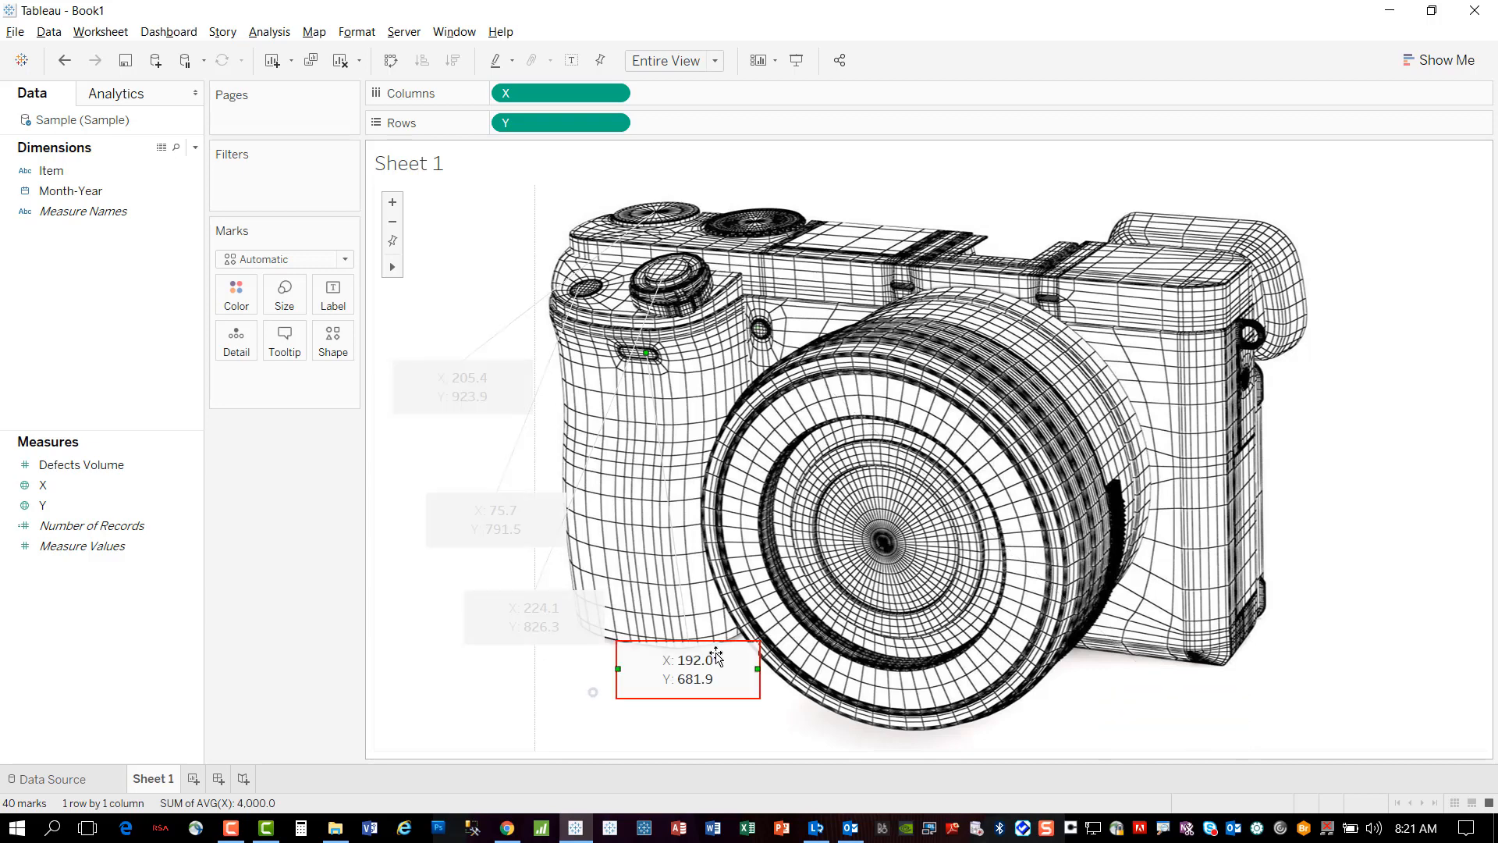
pyautogui.press('Delete')
pyautogui.click(558, 615)
pyautogui.press('Delete')
pyautogui.click(494, 533)
pyautogui.press('Delete')
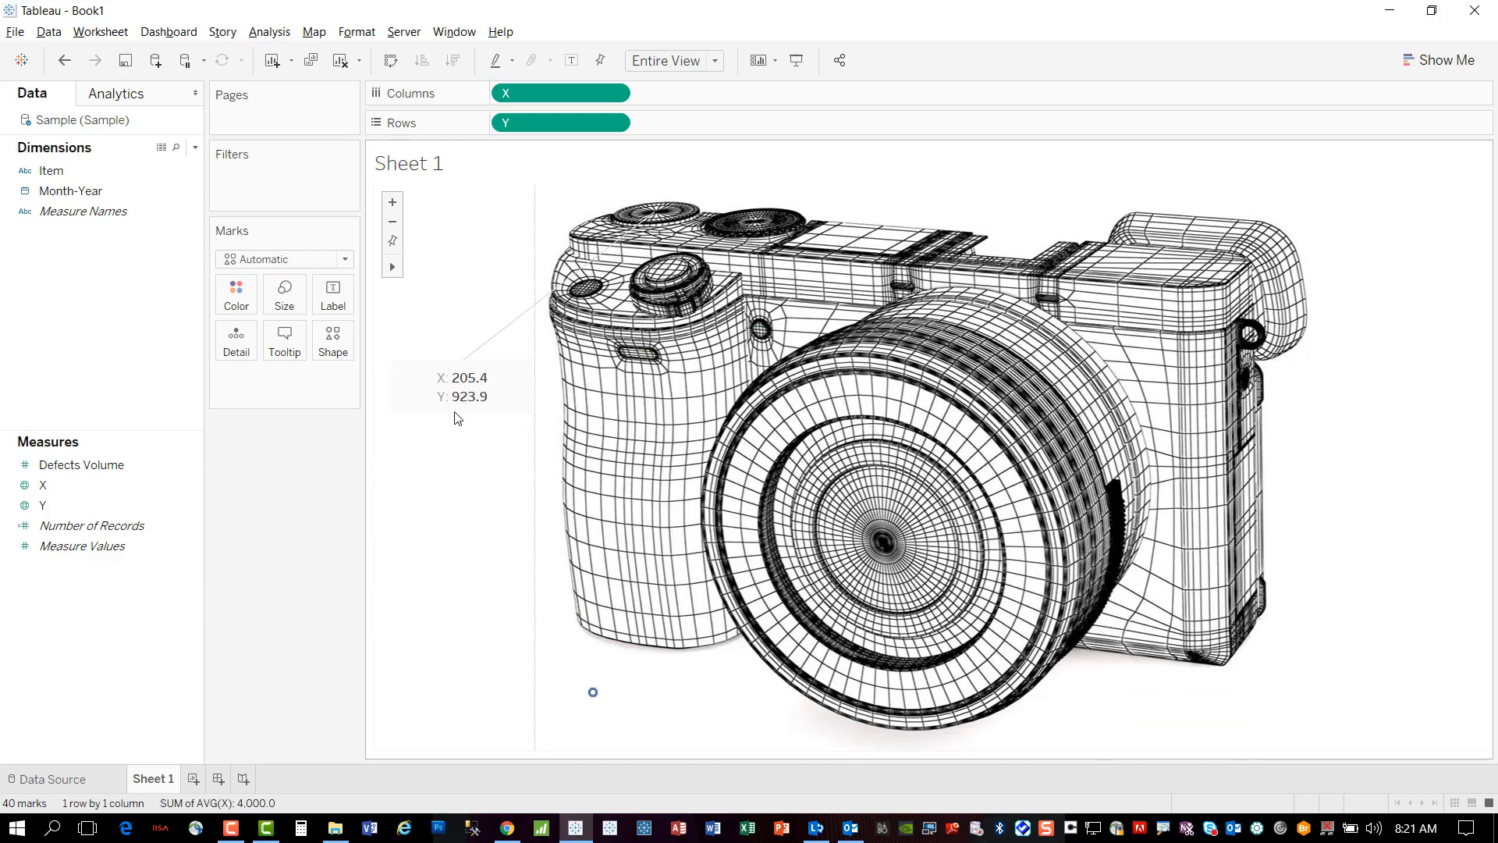
pyautogui.click(455, 398)
pyautogui.press('Delete')
# Reload the Sample data source so the marks use the updated X and Y coordinates.
pyautogui.click(88, 780)
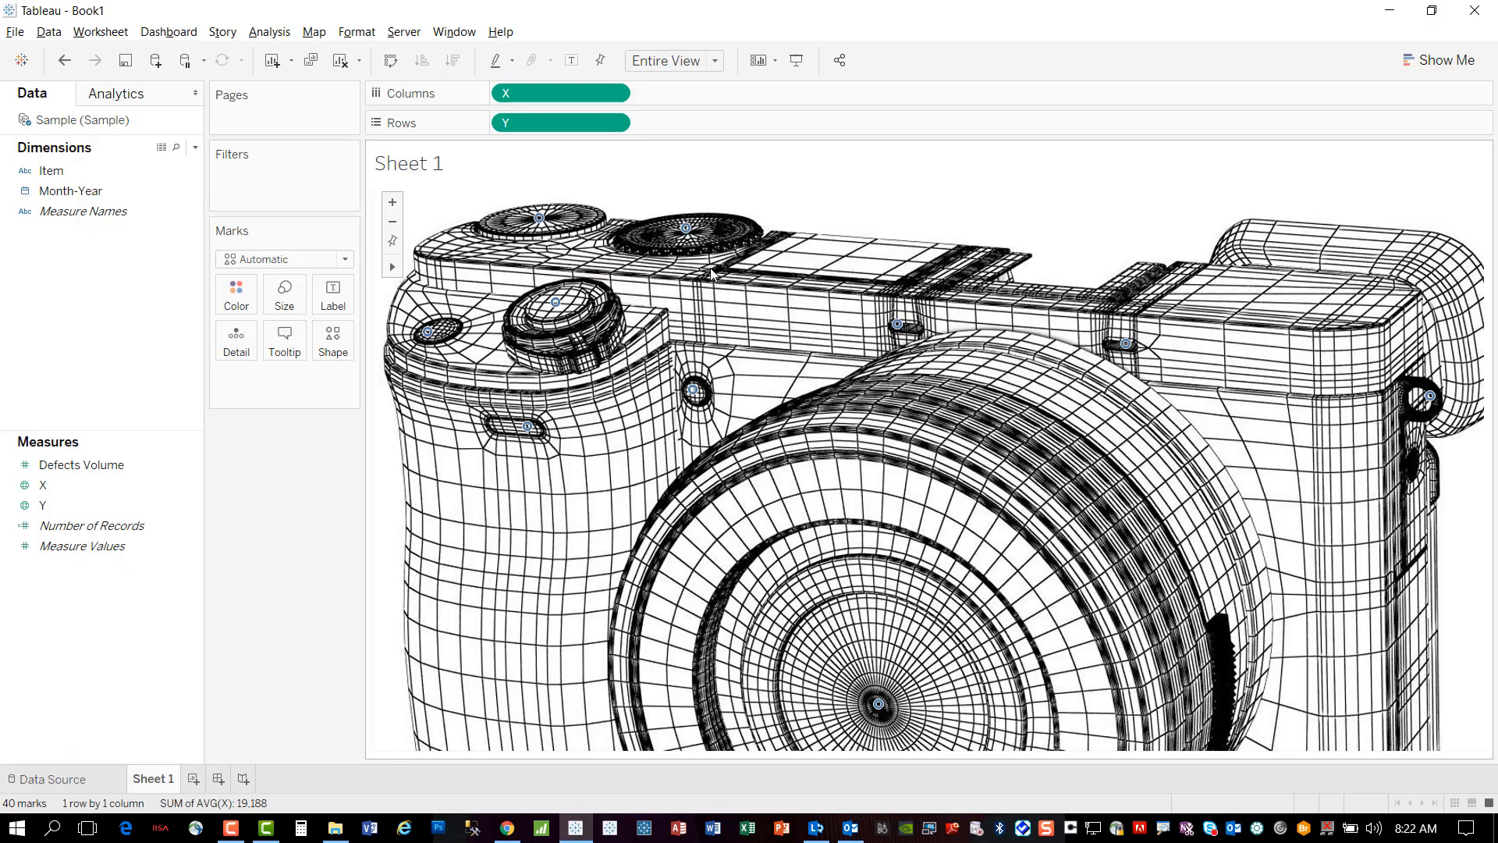
# Check the Sample data table, return to Sheet 1, and zoom out in Standard fit until the whole camera picture shows.
pyautogui.click(81, 778)
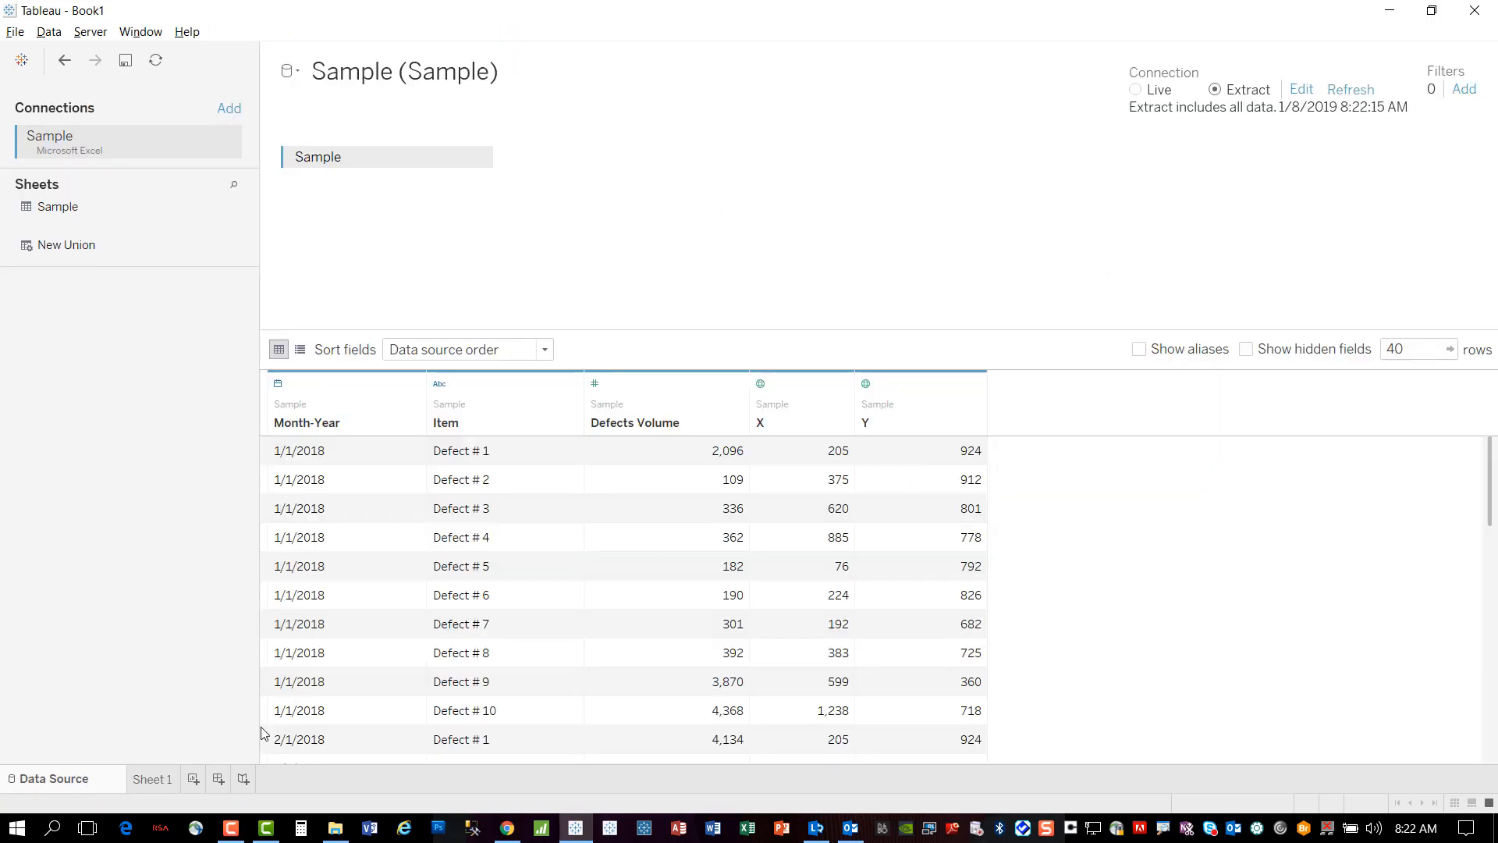
pyautogui.click(172, 780)
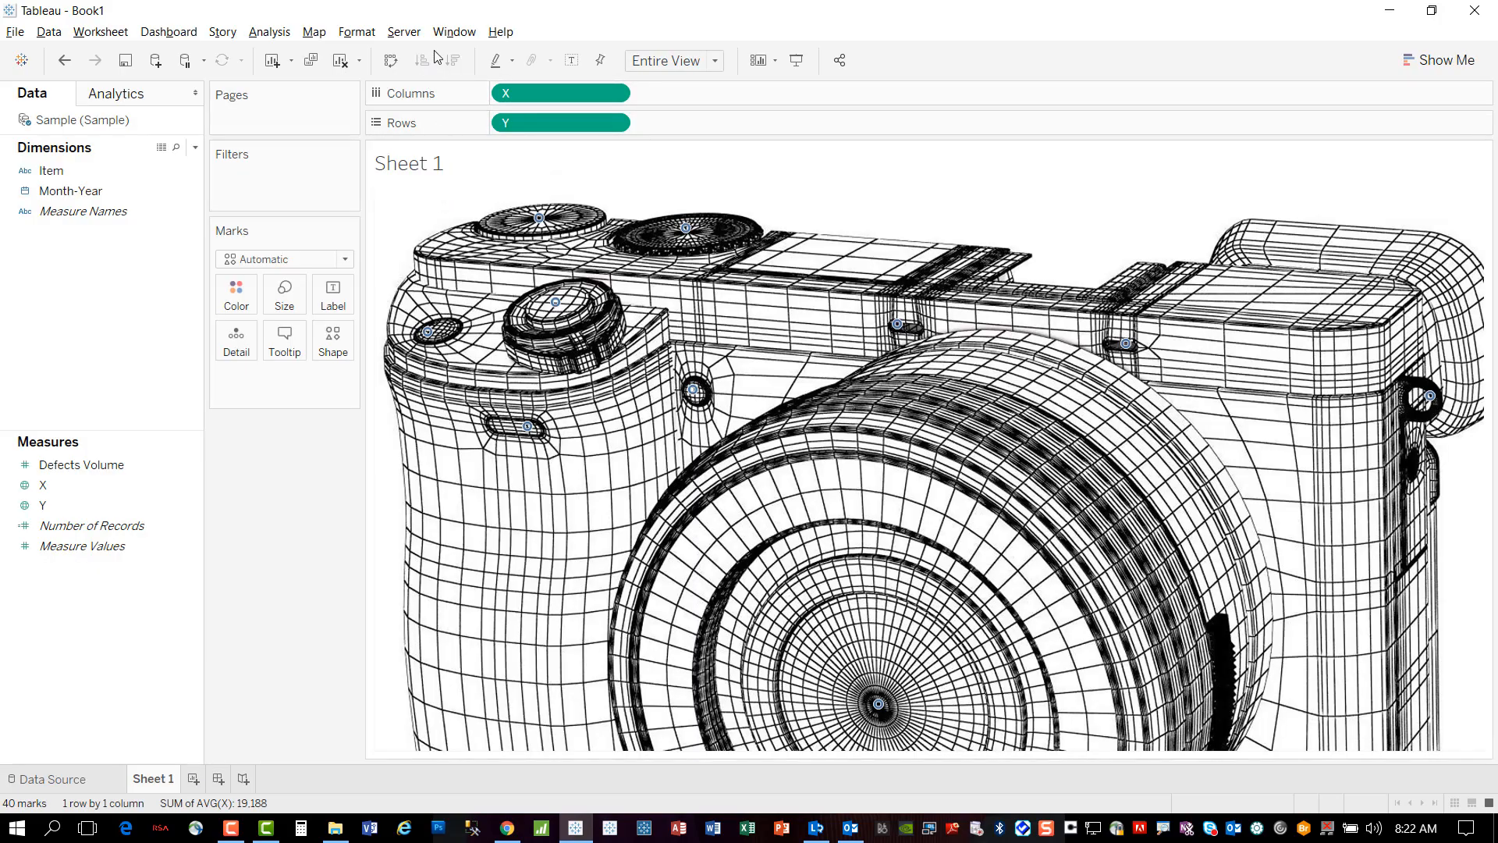
pyautogui.click(714, 61)
pyautogui.click(665, 81)
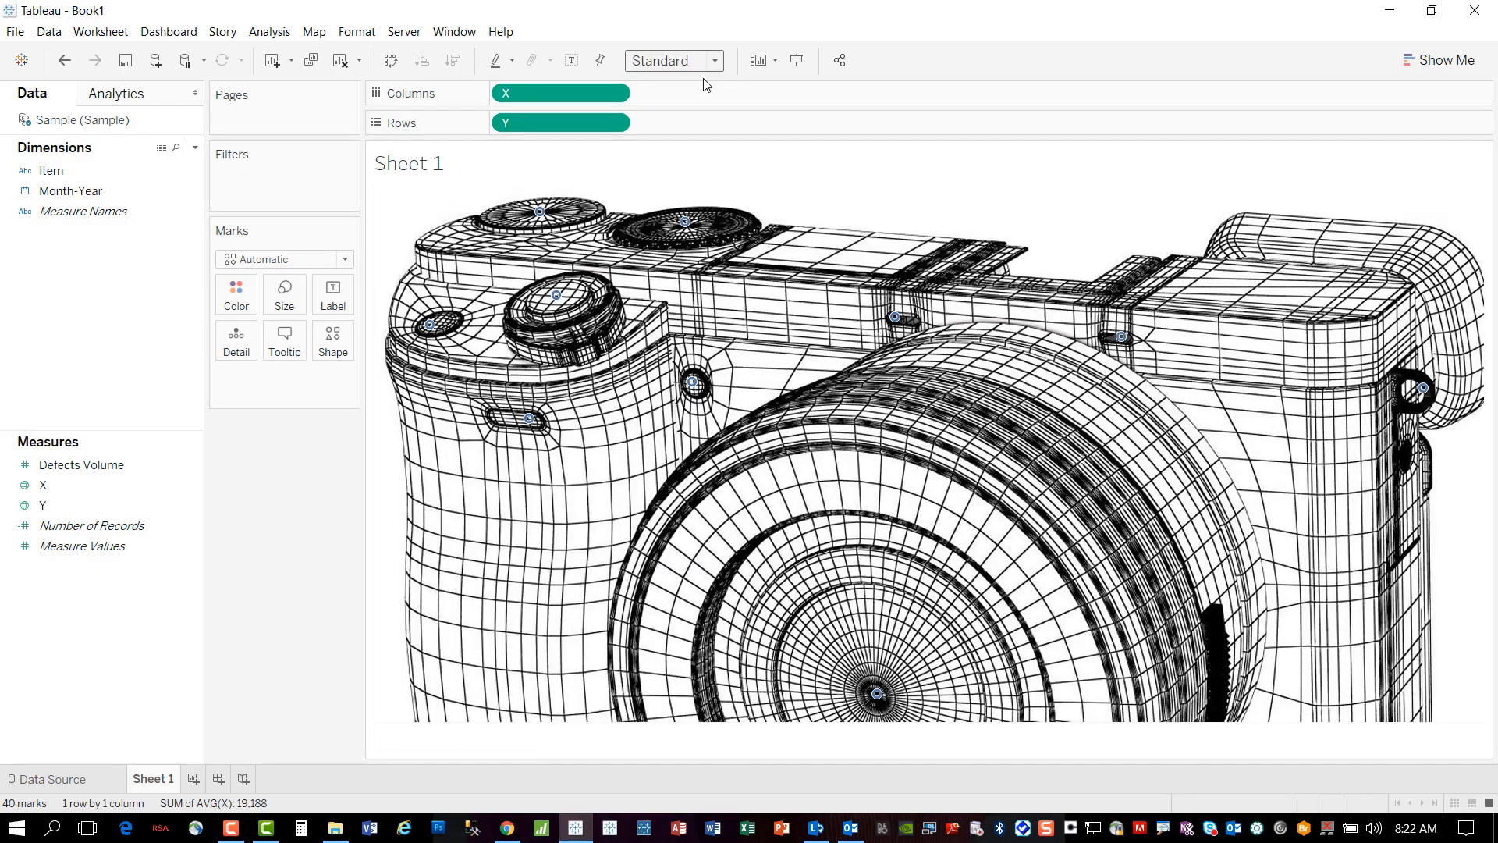
pyautogui.scroll(-2, 875, 387)
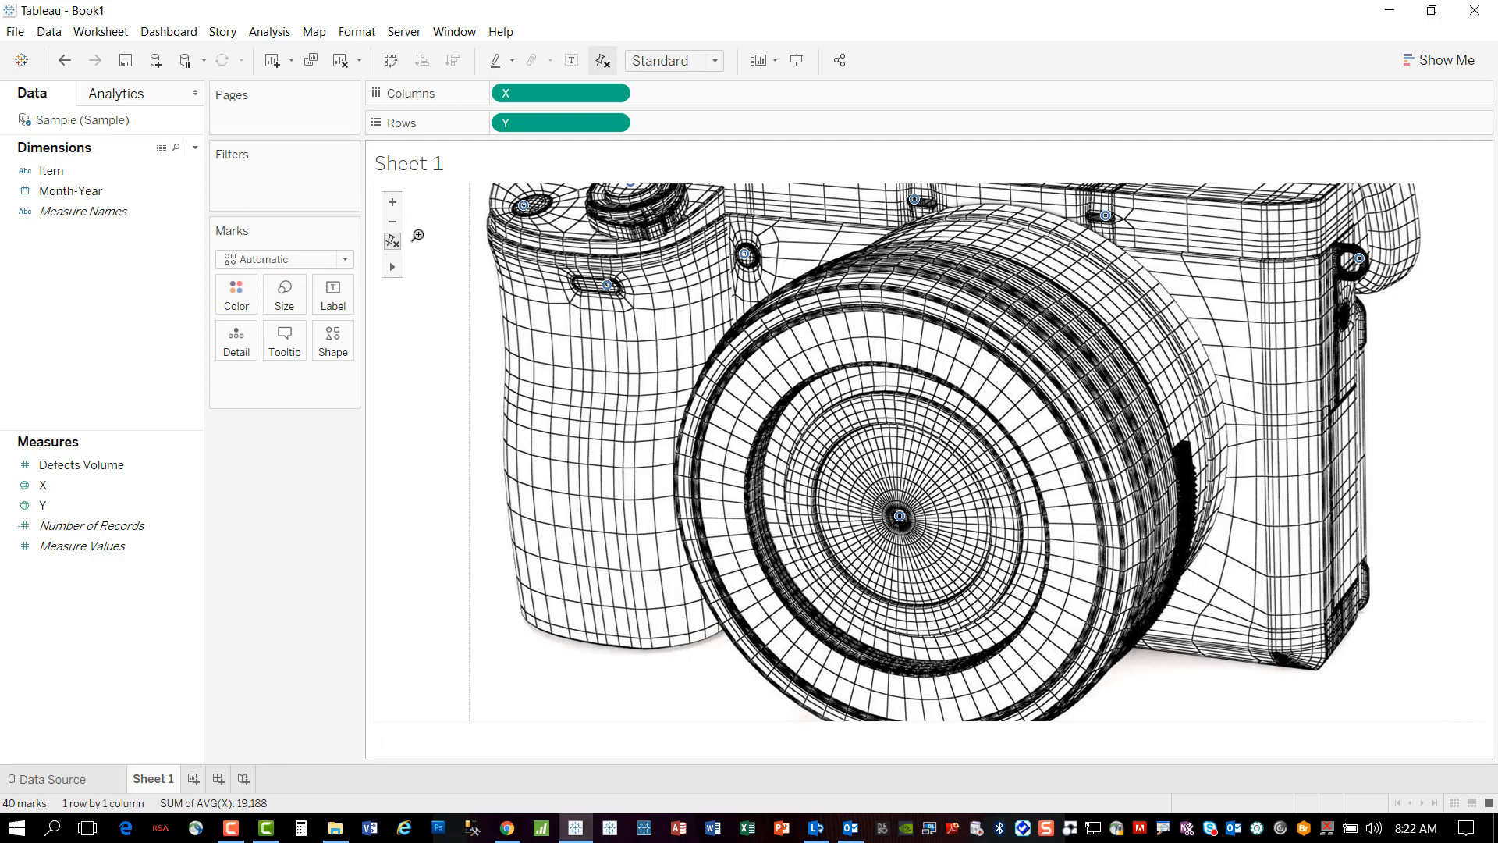
pyautogui.click(393, 222)
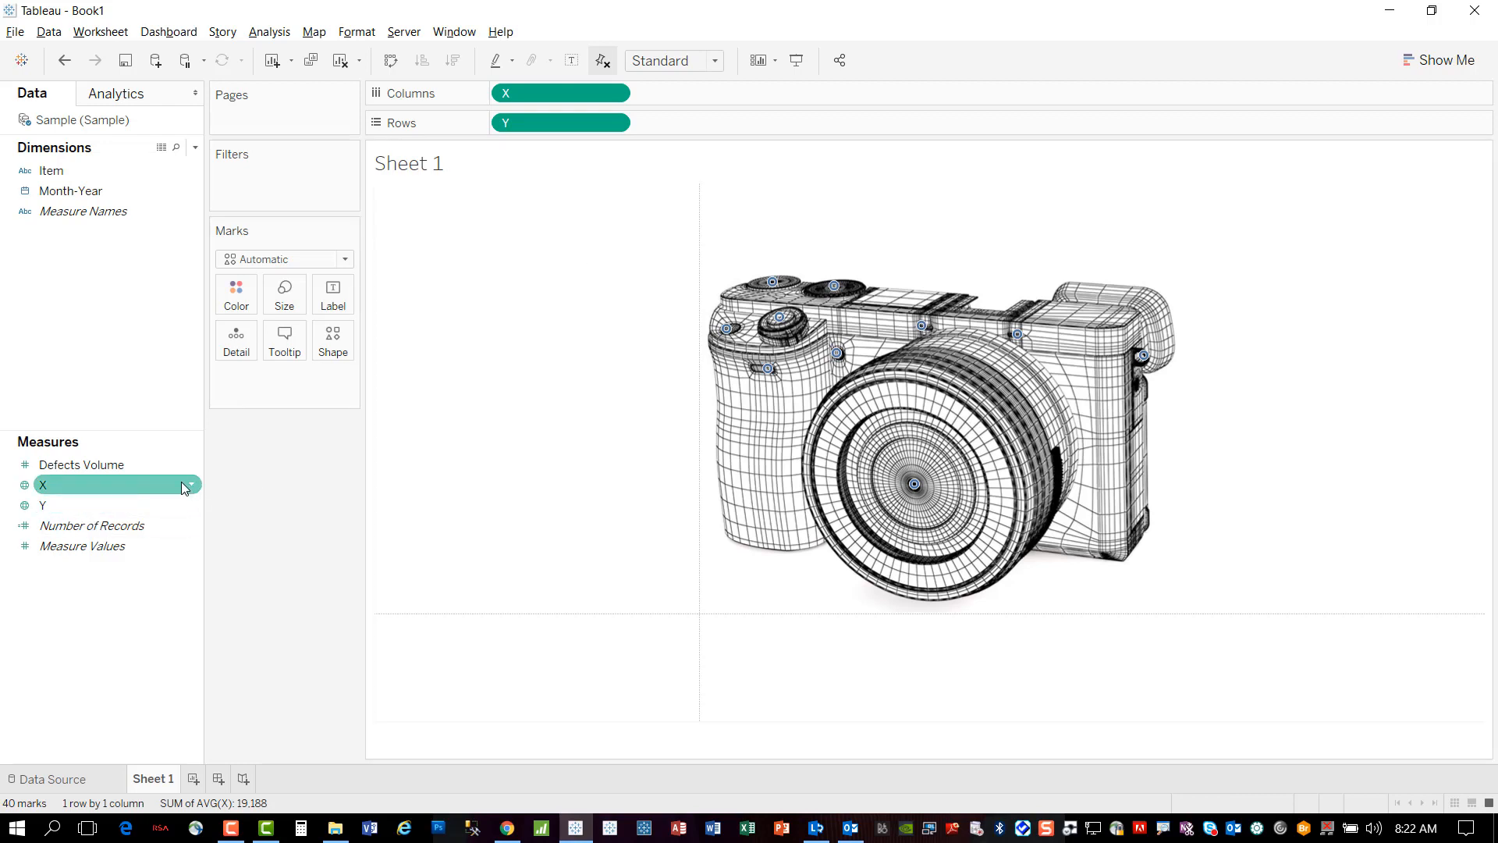
# Filter Sheet 1 by the months of Month-Year with all four months included, and show the filter control beside the view.
pyautogui.click(65, 778)
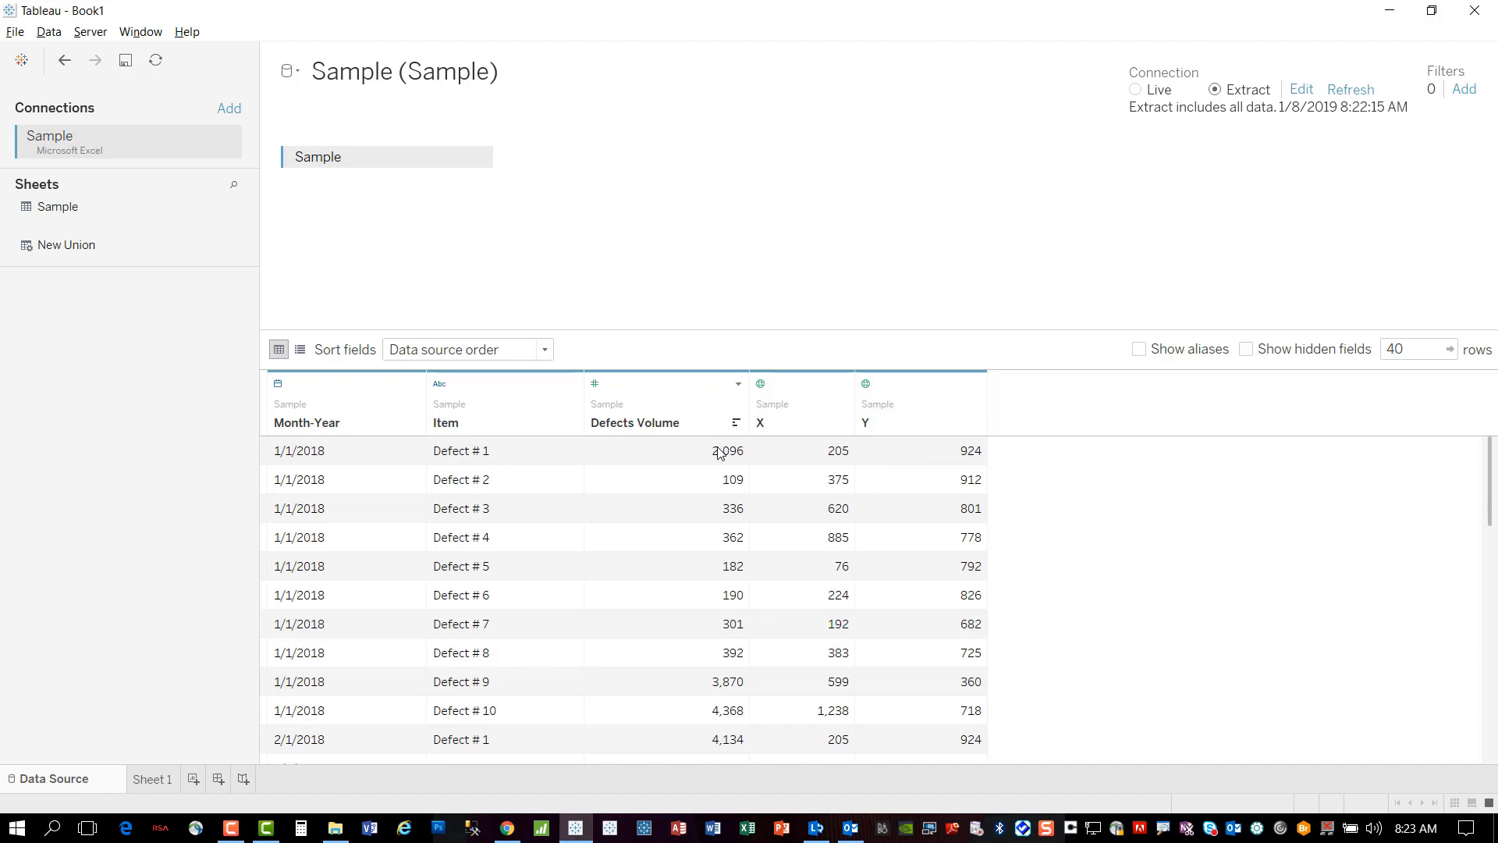
pyautogui.click(151, 779)
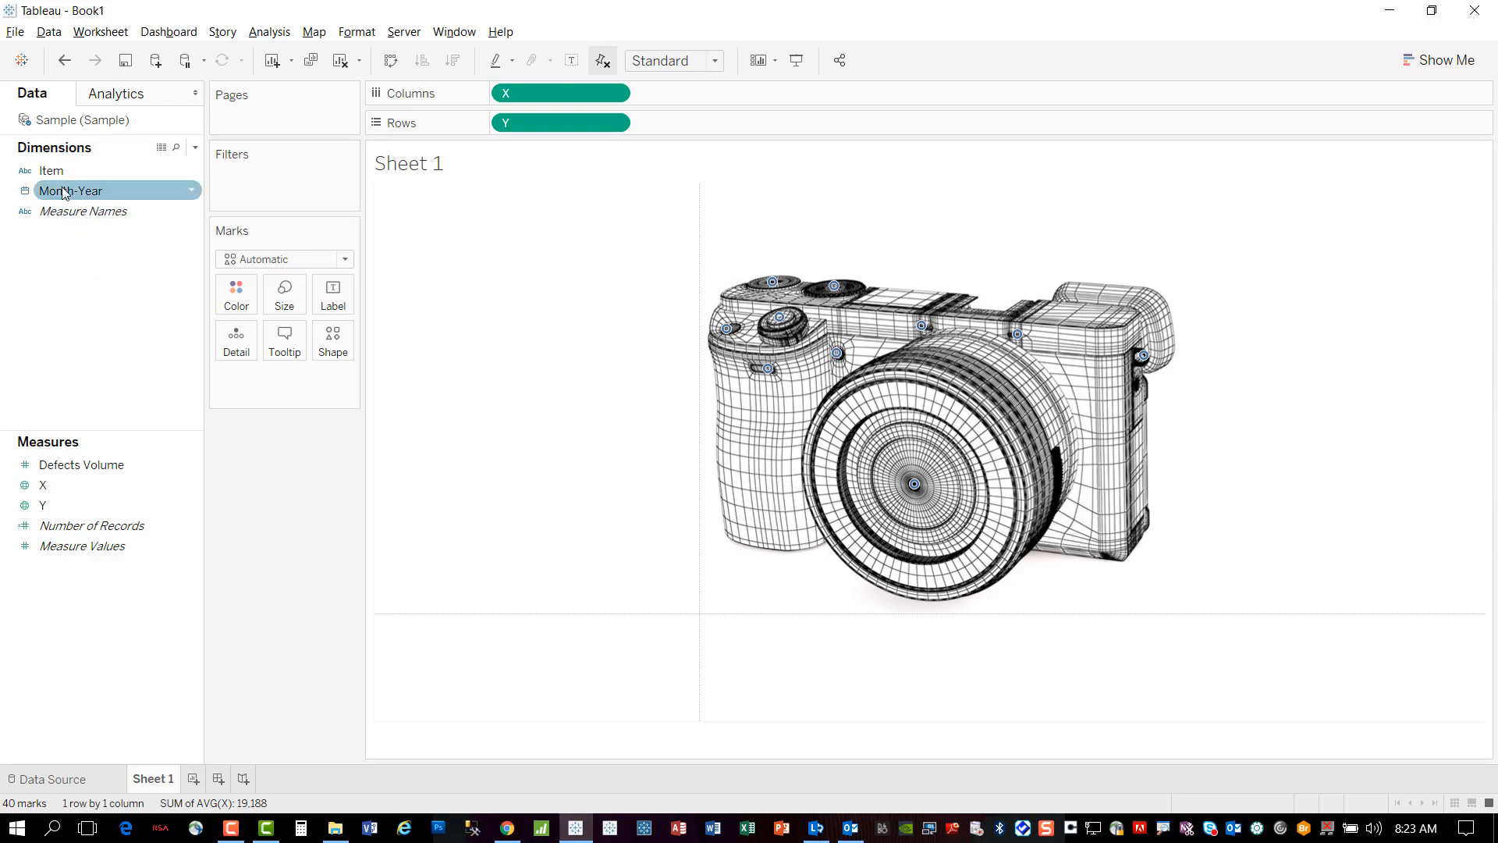
pyautogui.moveTo(55, 190); pyautogui.dragTo(236, 199)
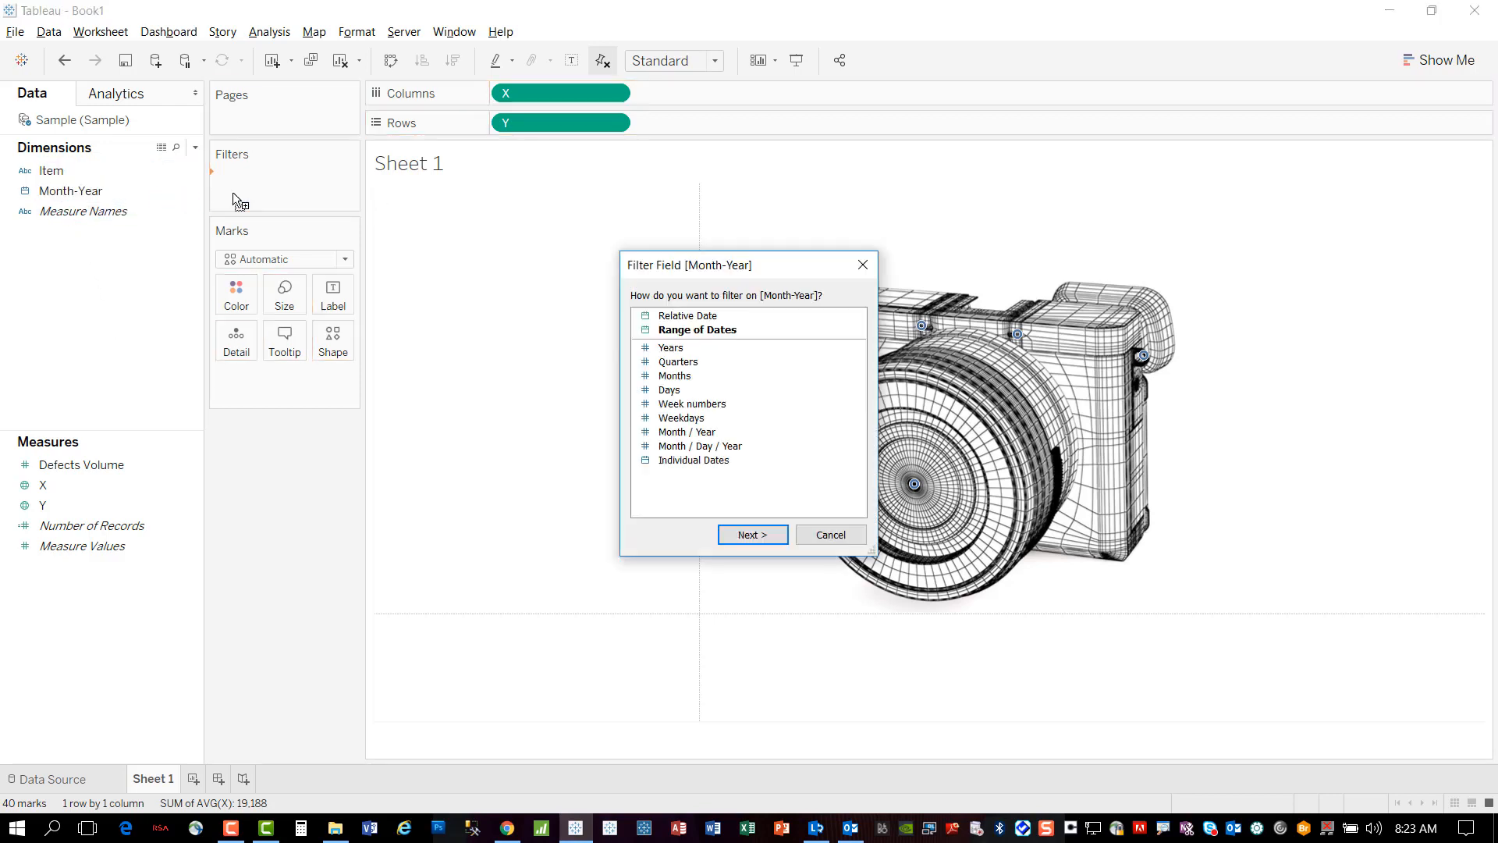
pyautogui.click(700, 370)
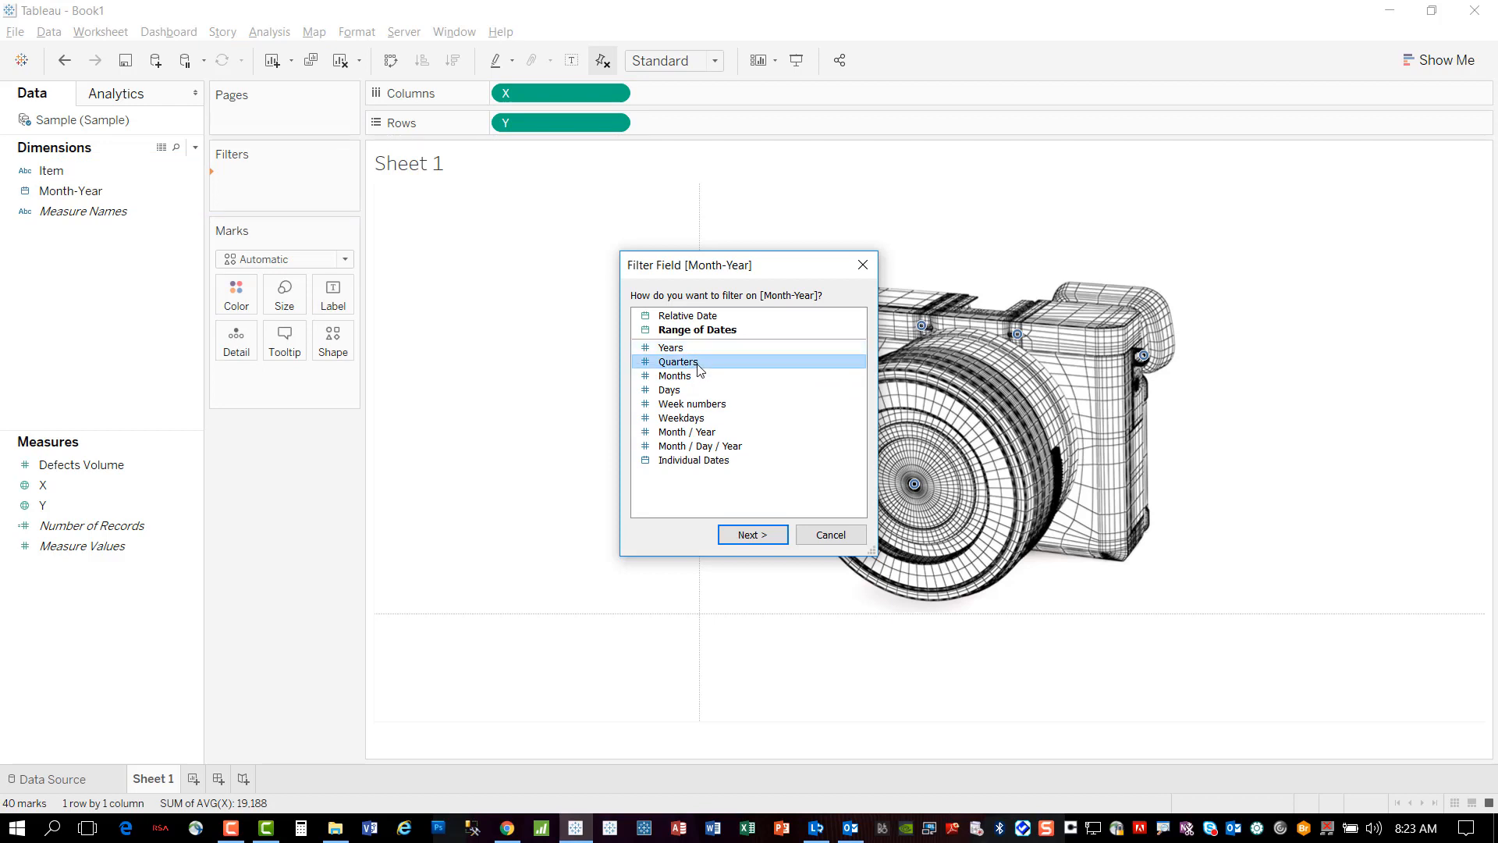
pyautogui.click(695, 377)
pyautogui.click(754, 534)
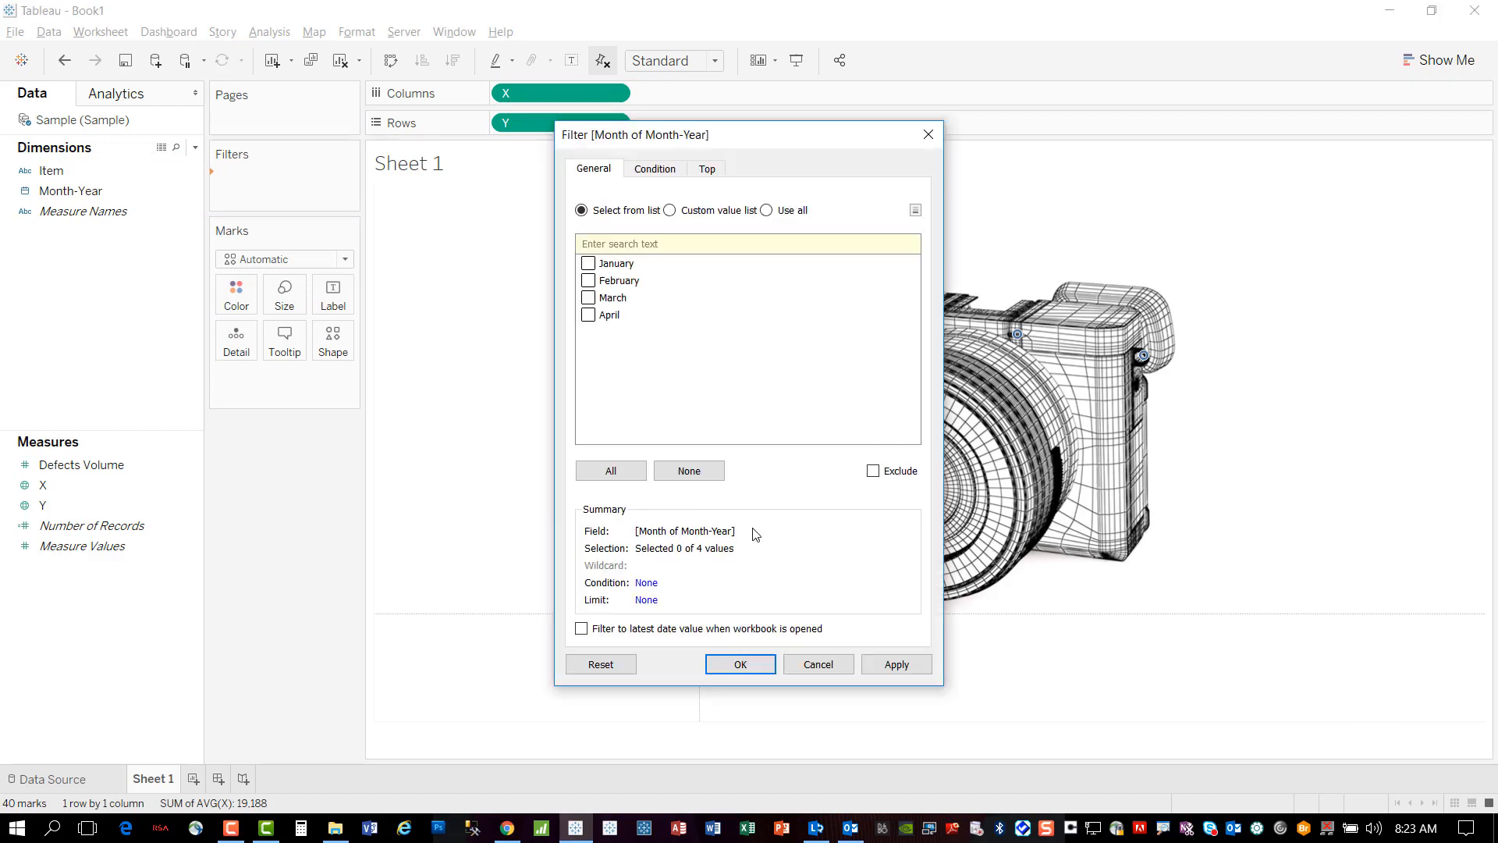
pyautogui.click(615, 468)
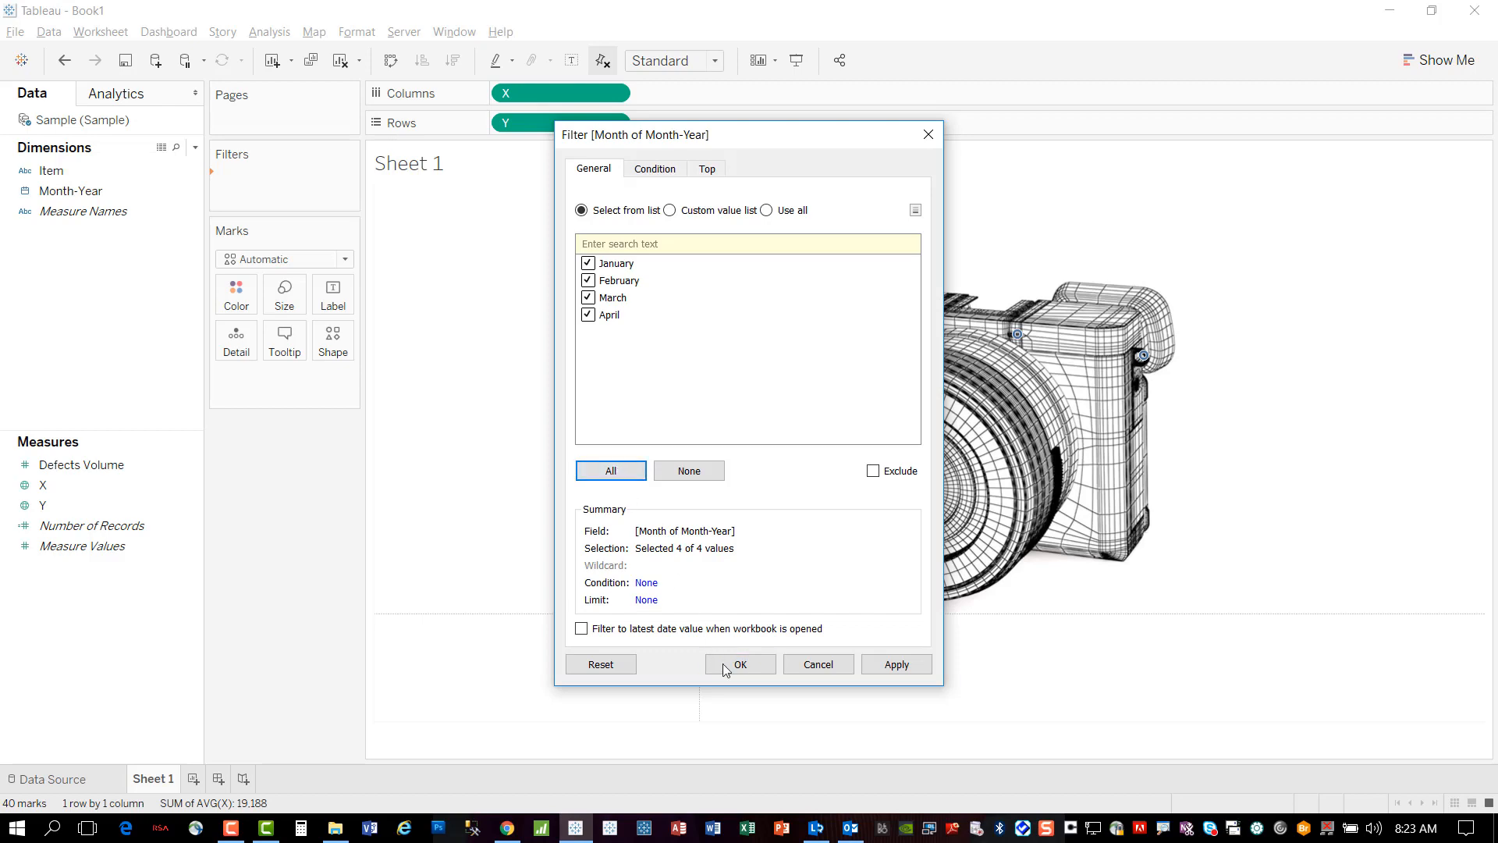
pyautogui.click(740, 664)
pyautogui.rightClick(286, 194)
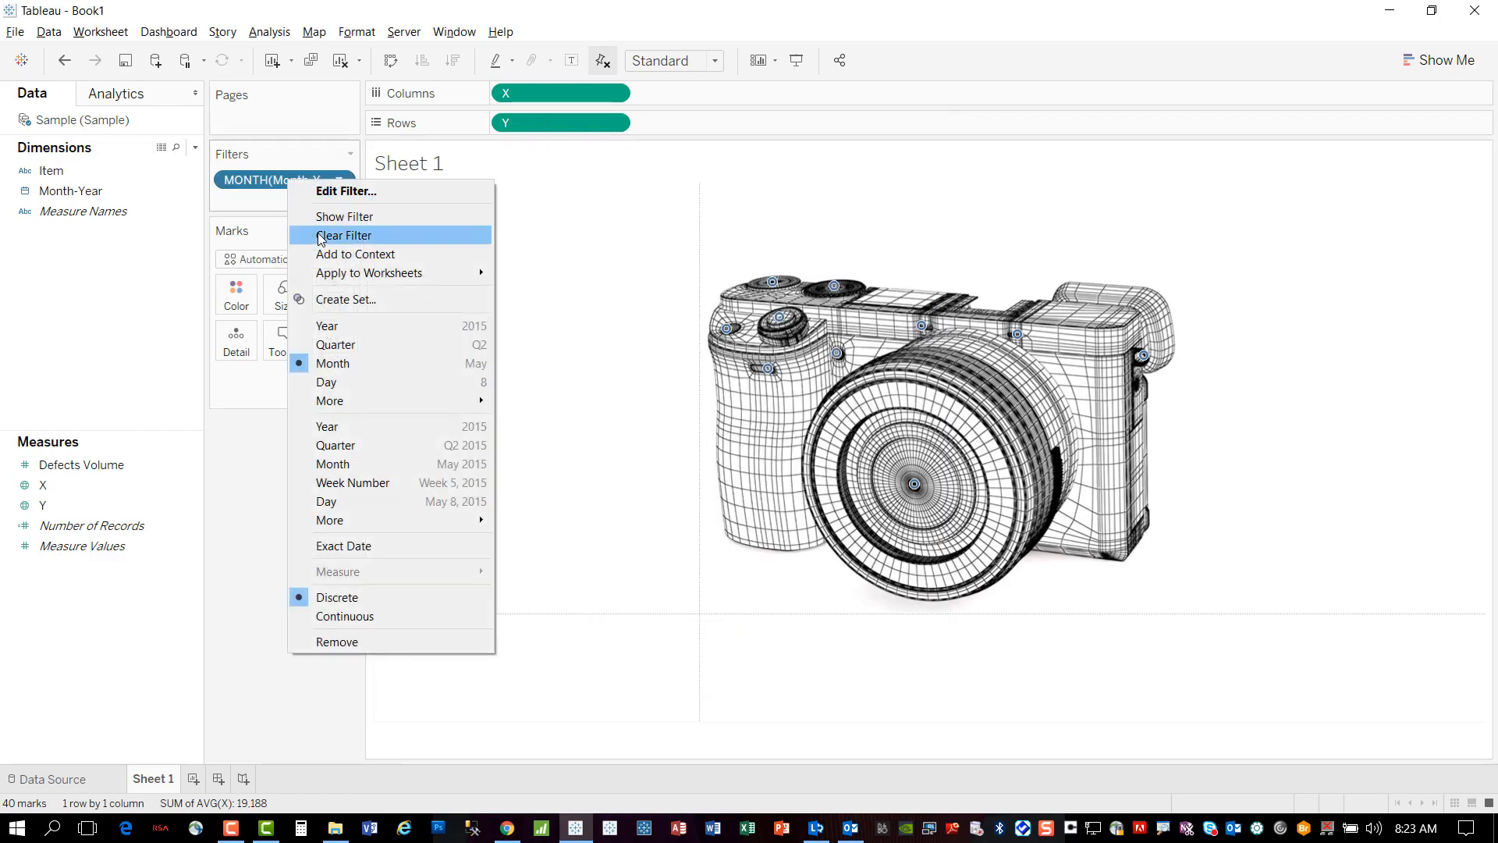
pyautogui.click(320, 215)
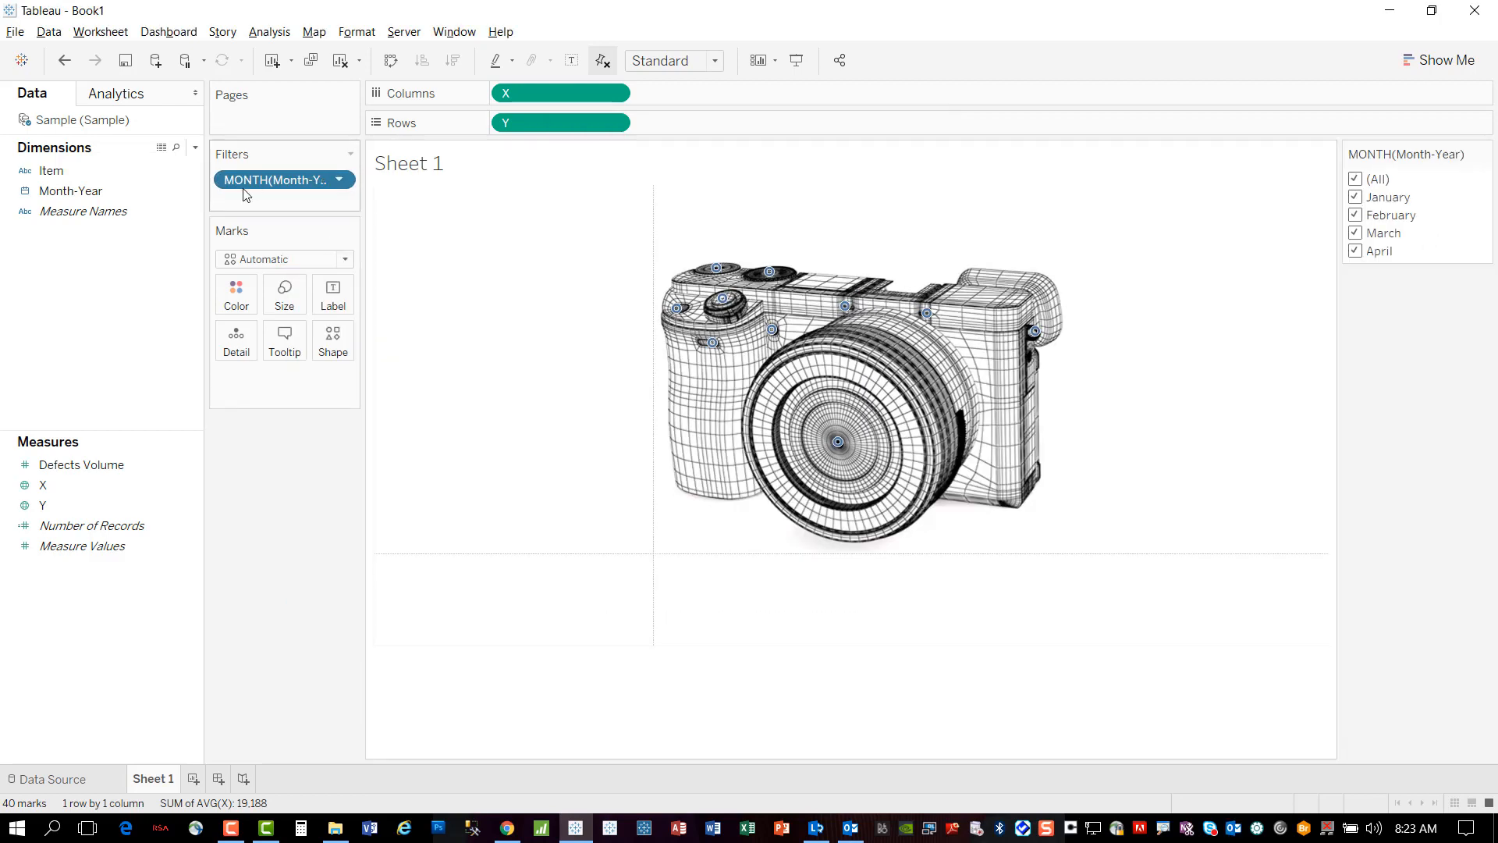
pyautogui.click(77, 463)
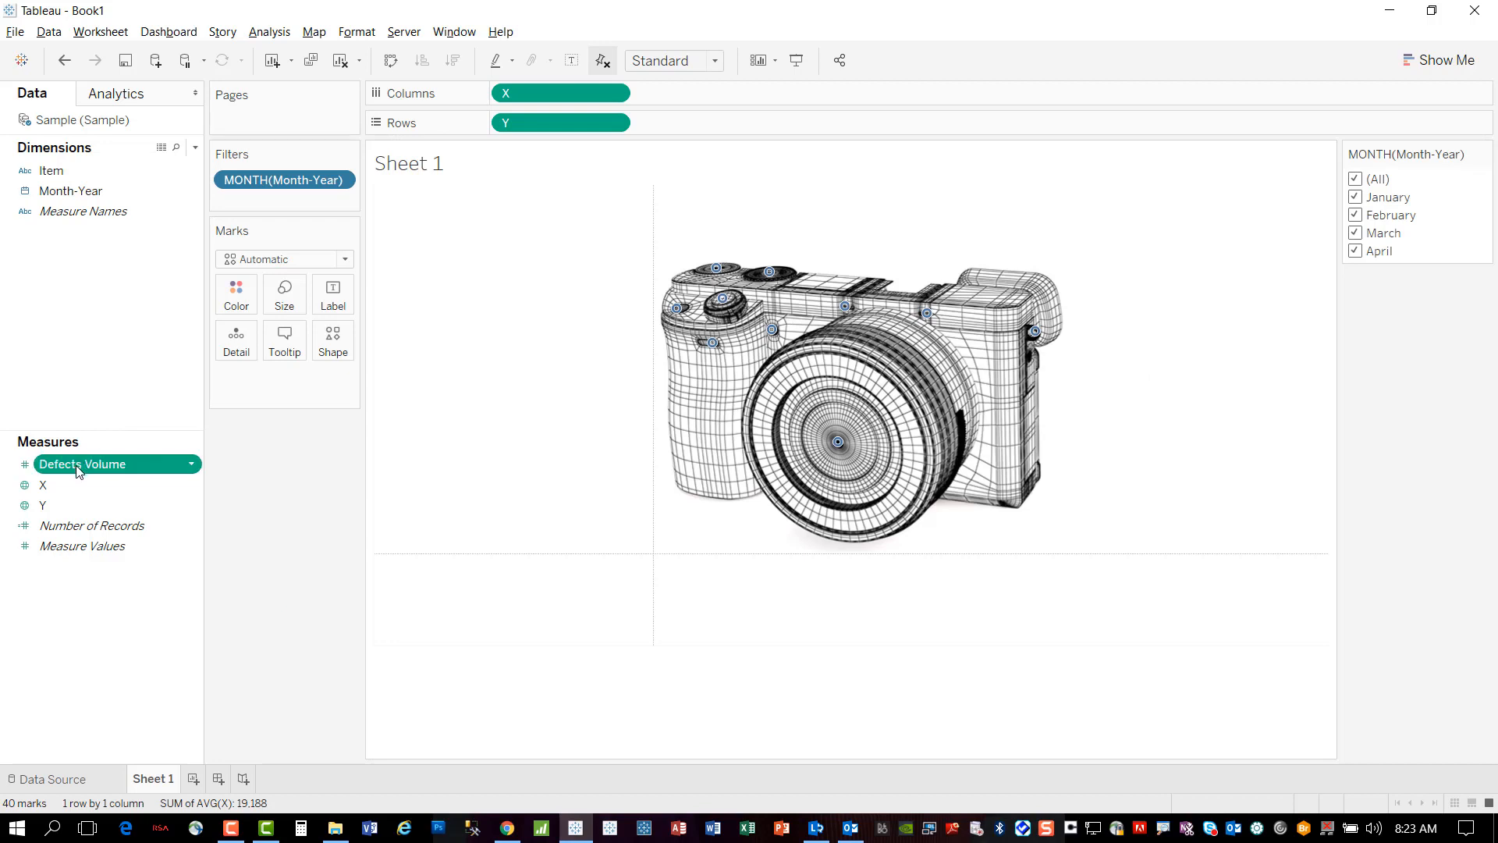
pyautogui.click(76, 464)
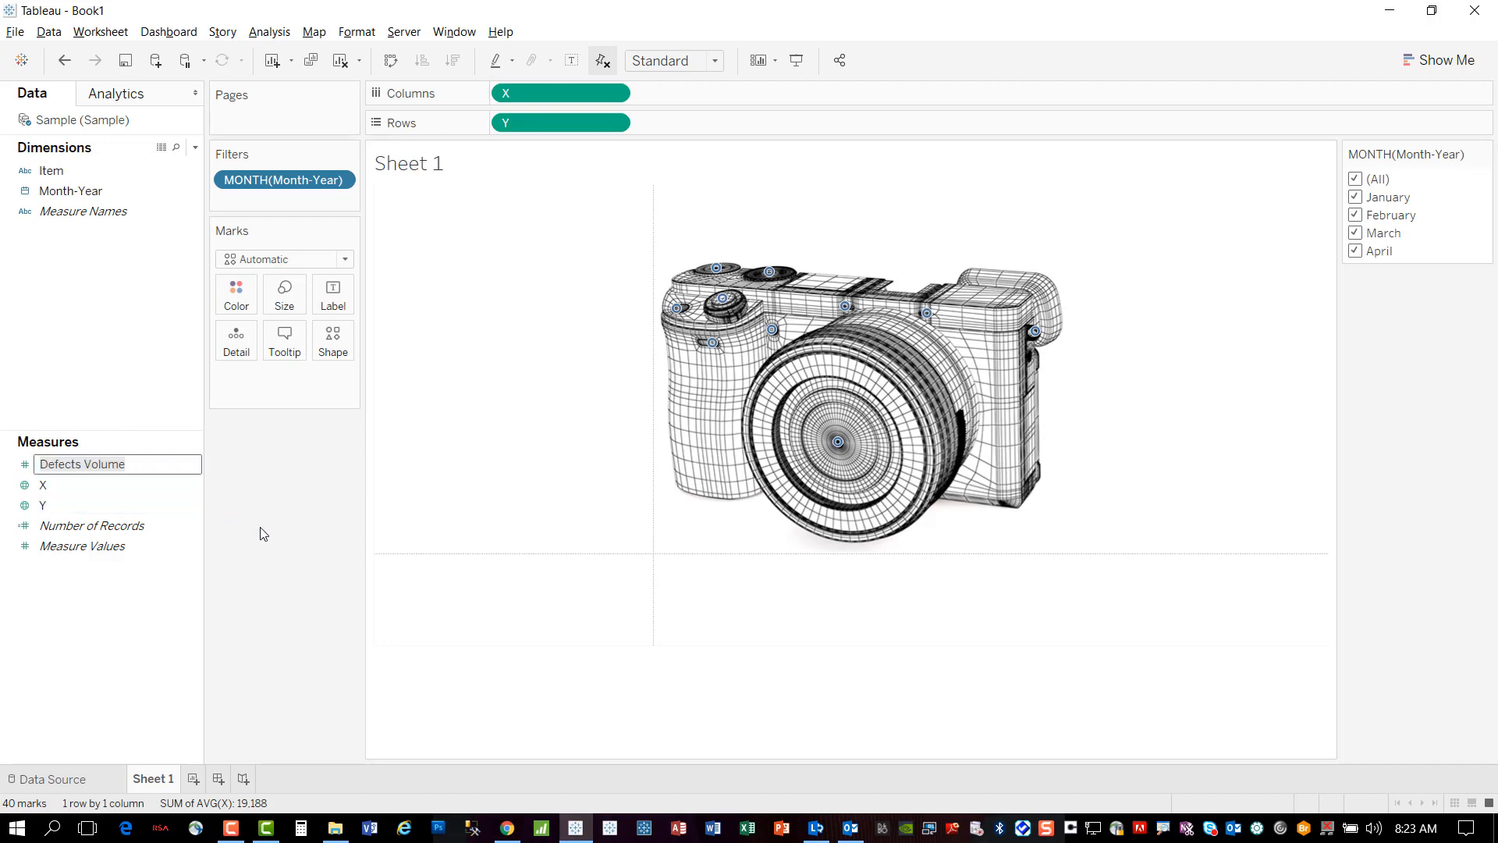
pyautogui.press('Return')
# Encode Defects Volume as both the color and the size of the marks, undoing the Item size encoding.
pyautogui.moveTo(99, 467); pyautogui.dragTo(238, 314)
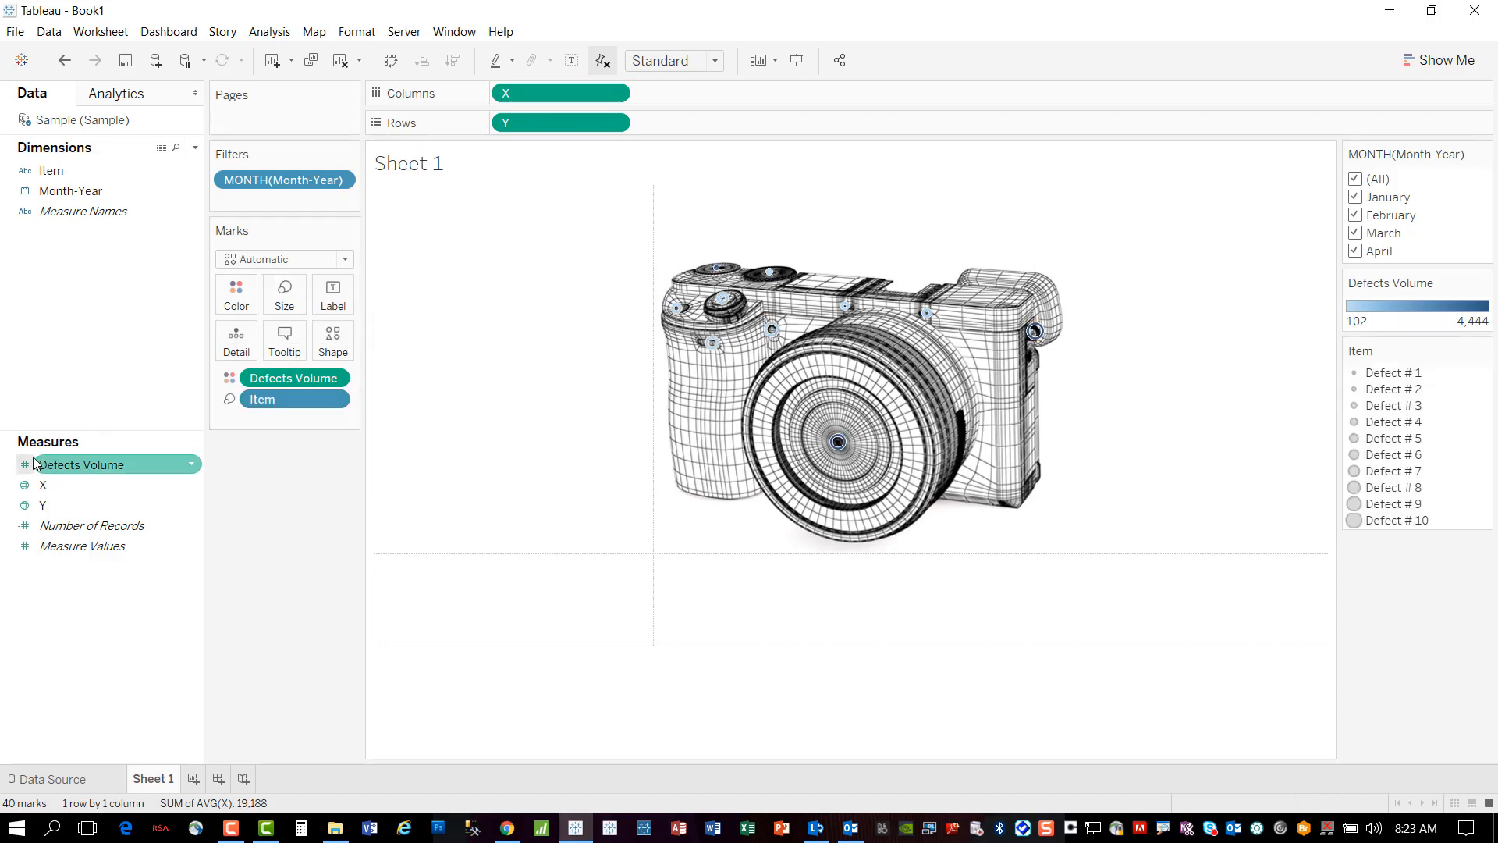
pyautogui.hotkey('ctrl', 'z')
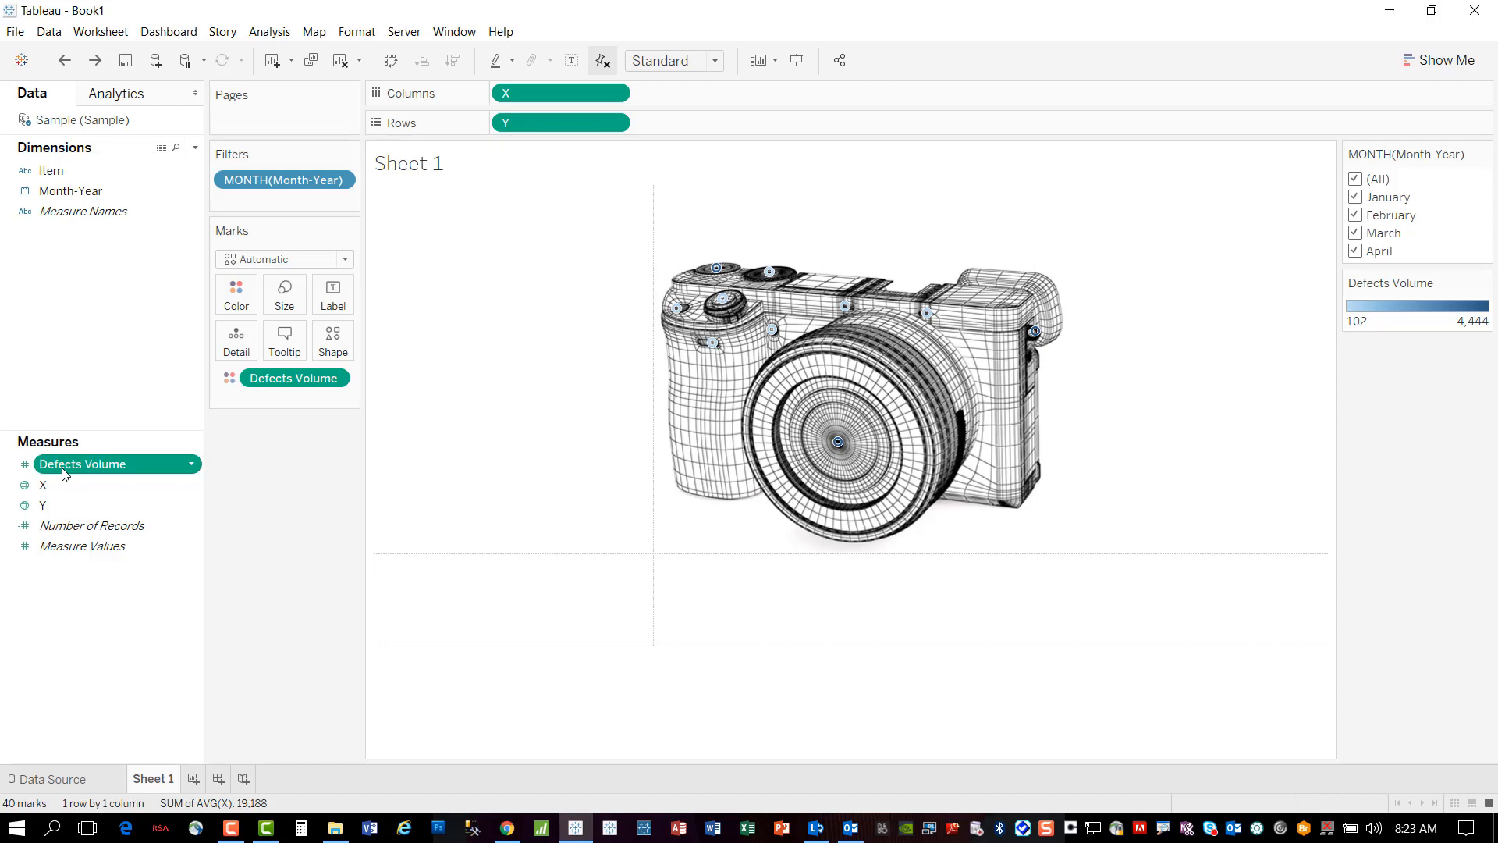
pyautogui.moveTo(81, 466); pyautogui.dragTo(281, 306)
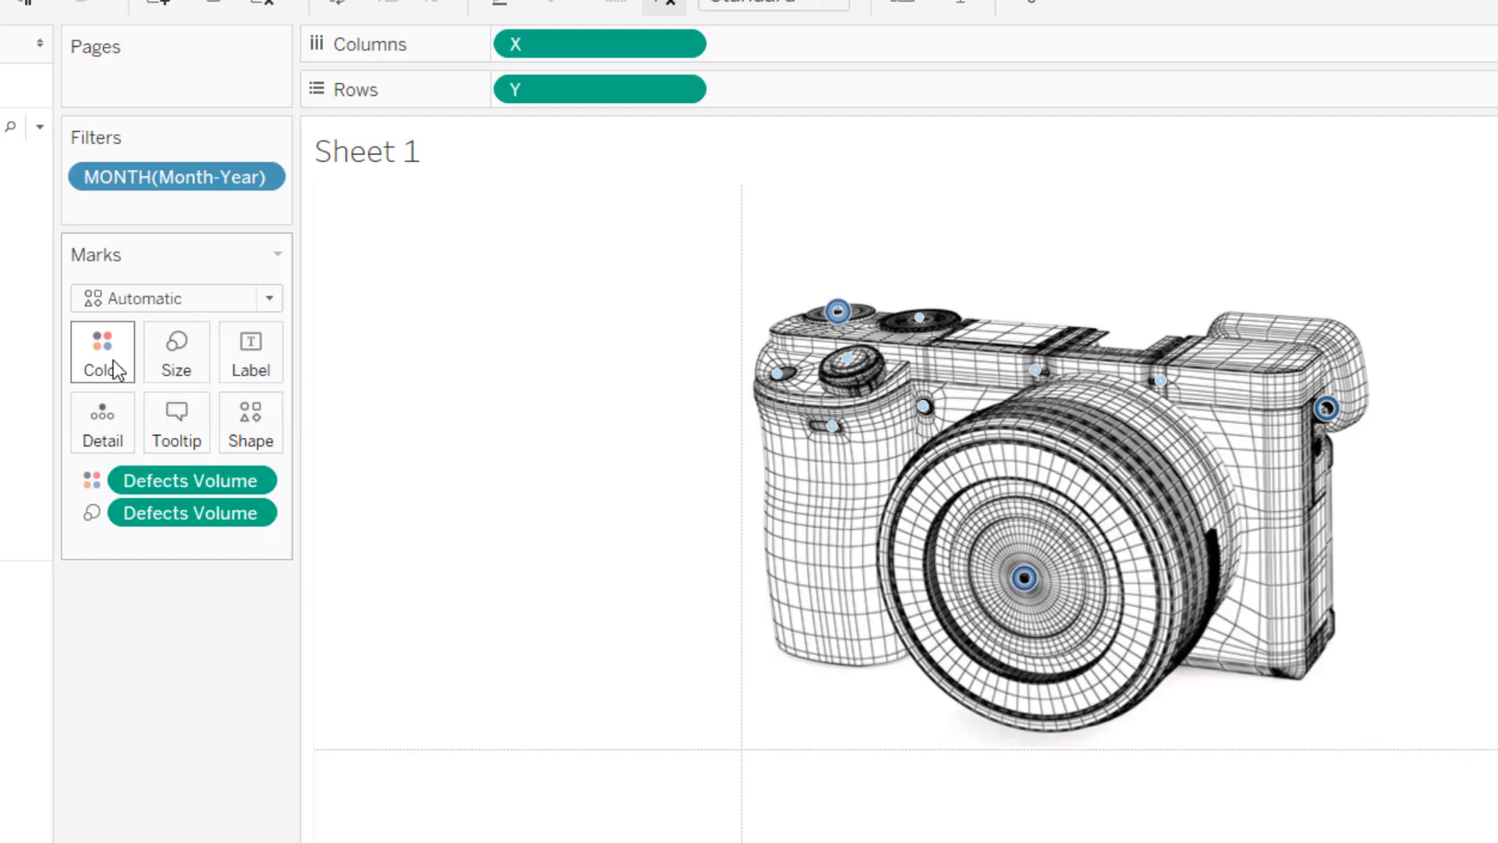
# Give the Defects Volume colors the Red palette with stepped color in 5 steps.
pyautogui.click(243, 301)
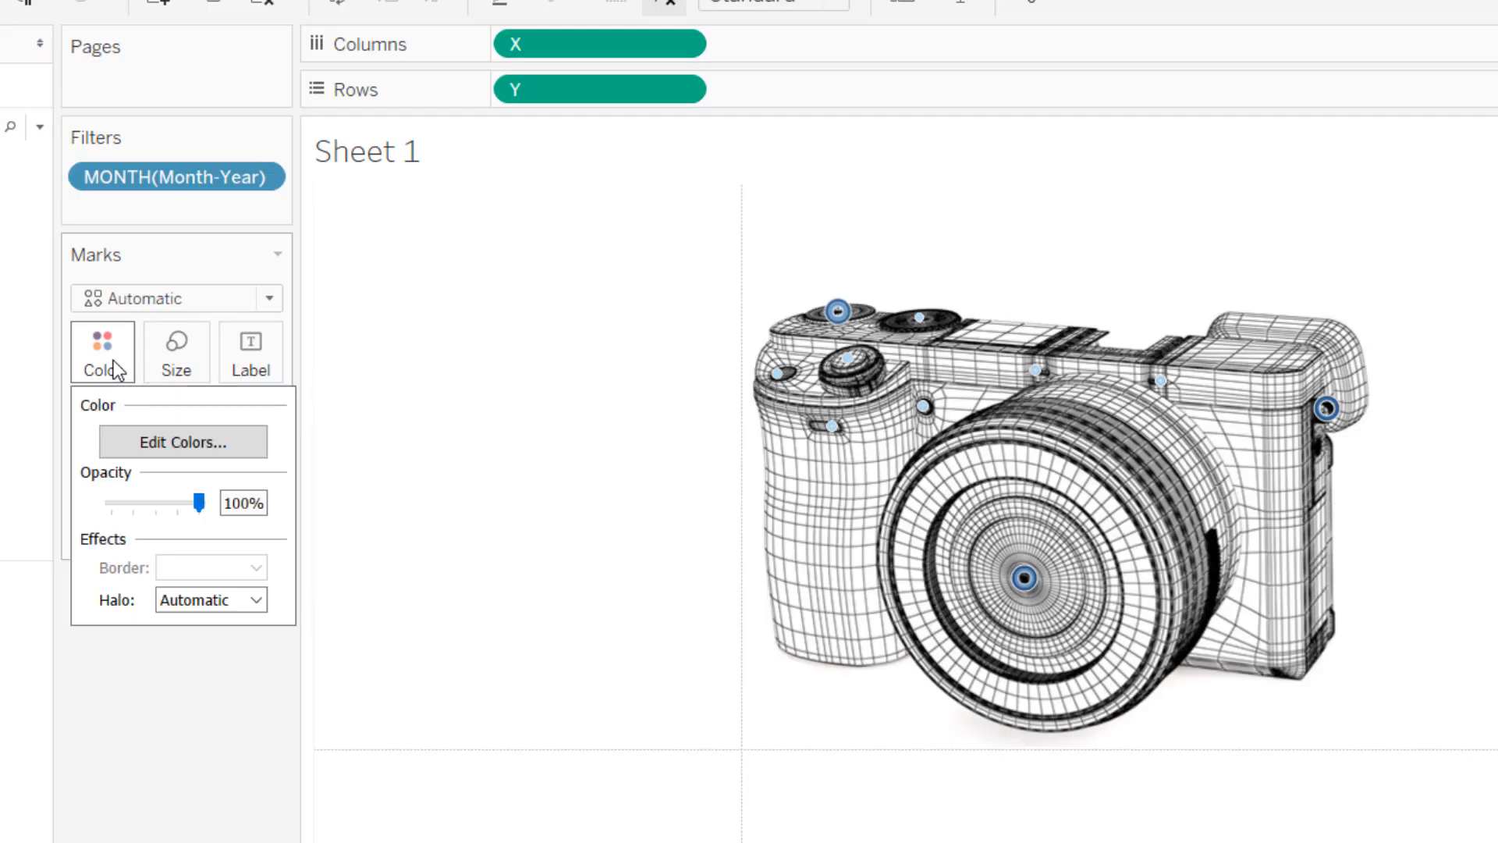
pyautogui.click(139, 447)
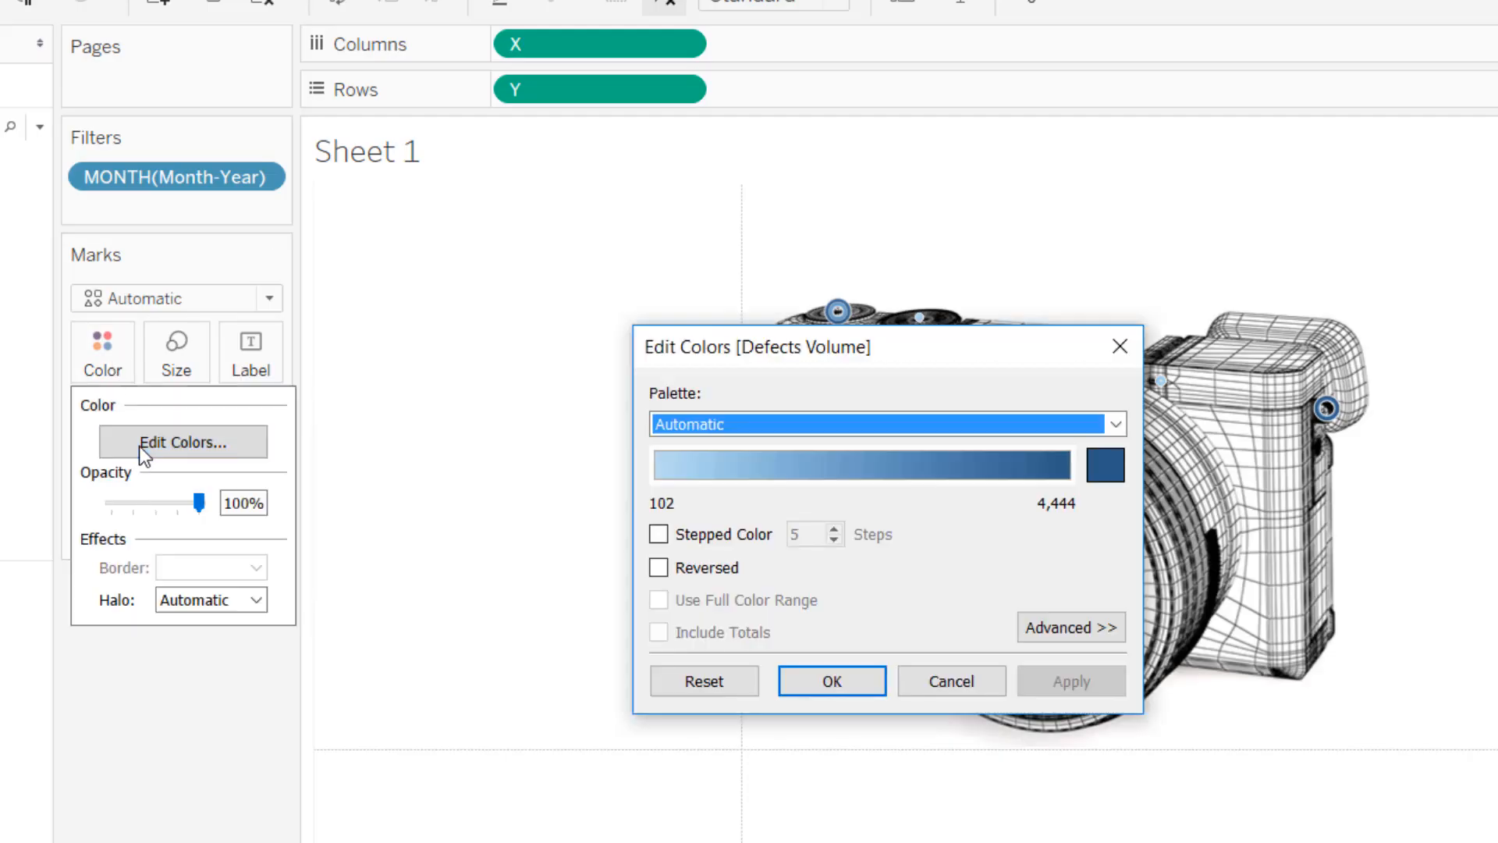
pyautogui.click(713, 536)
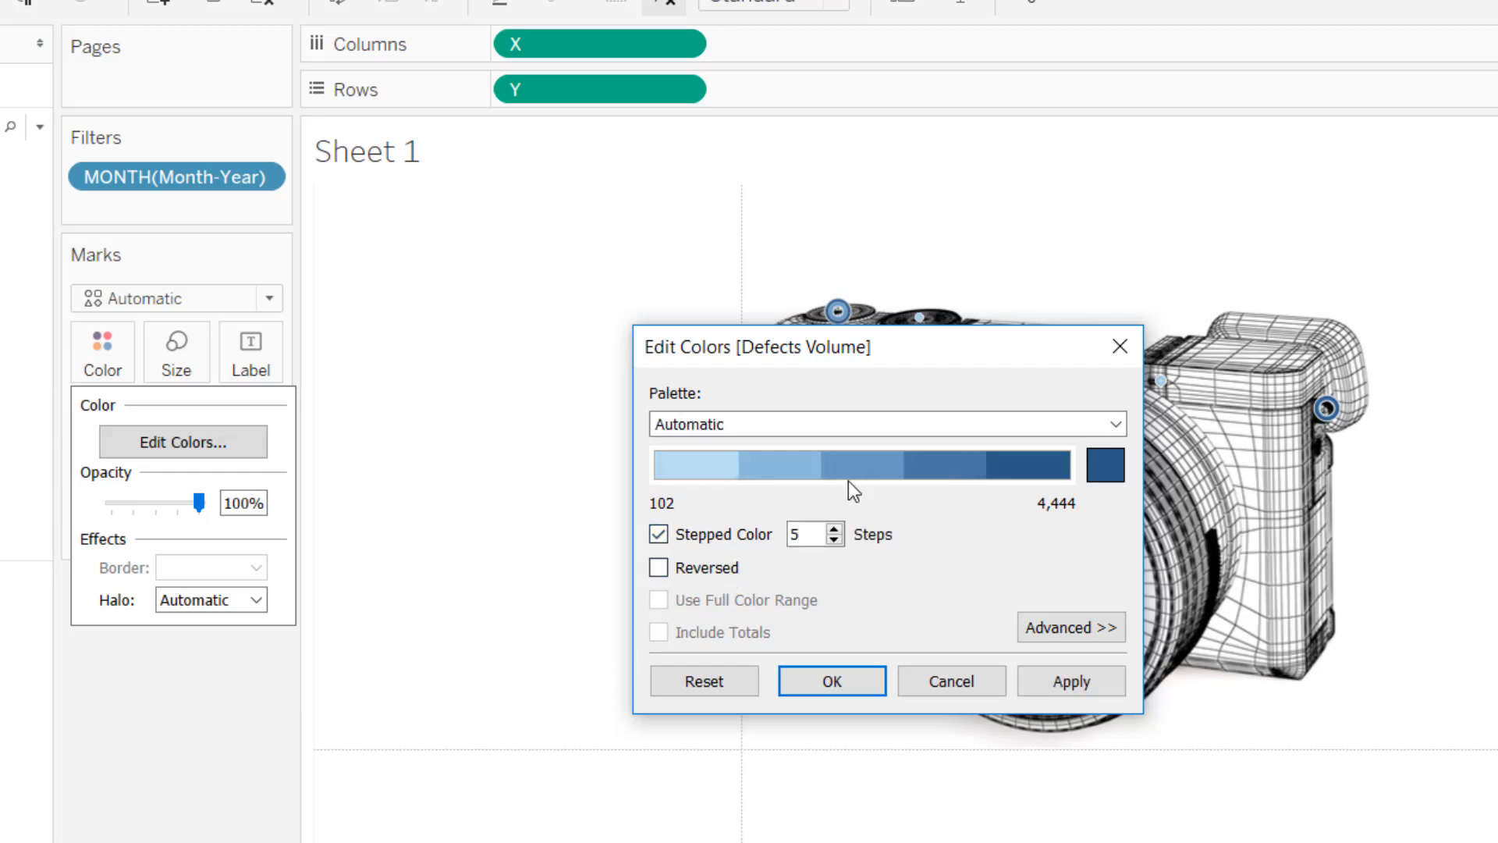
pyautogui.click(846, 428)
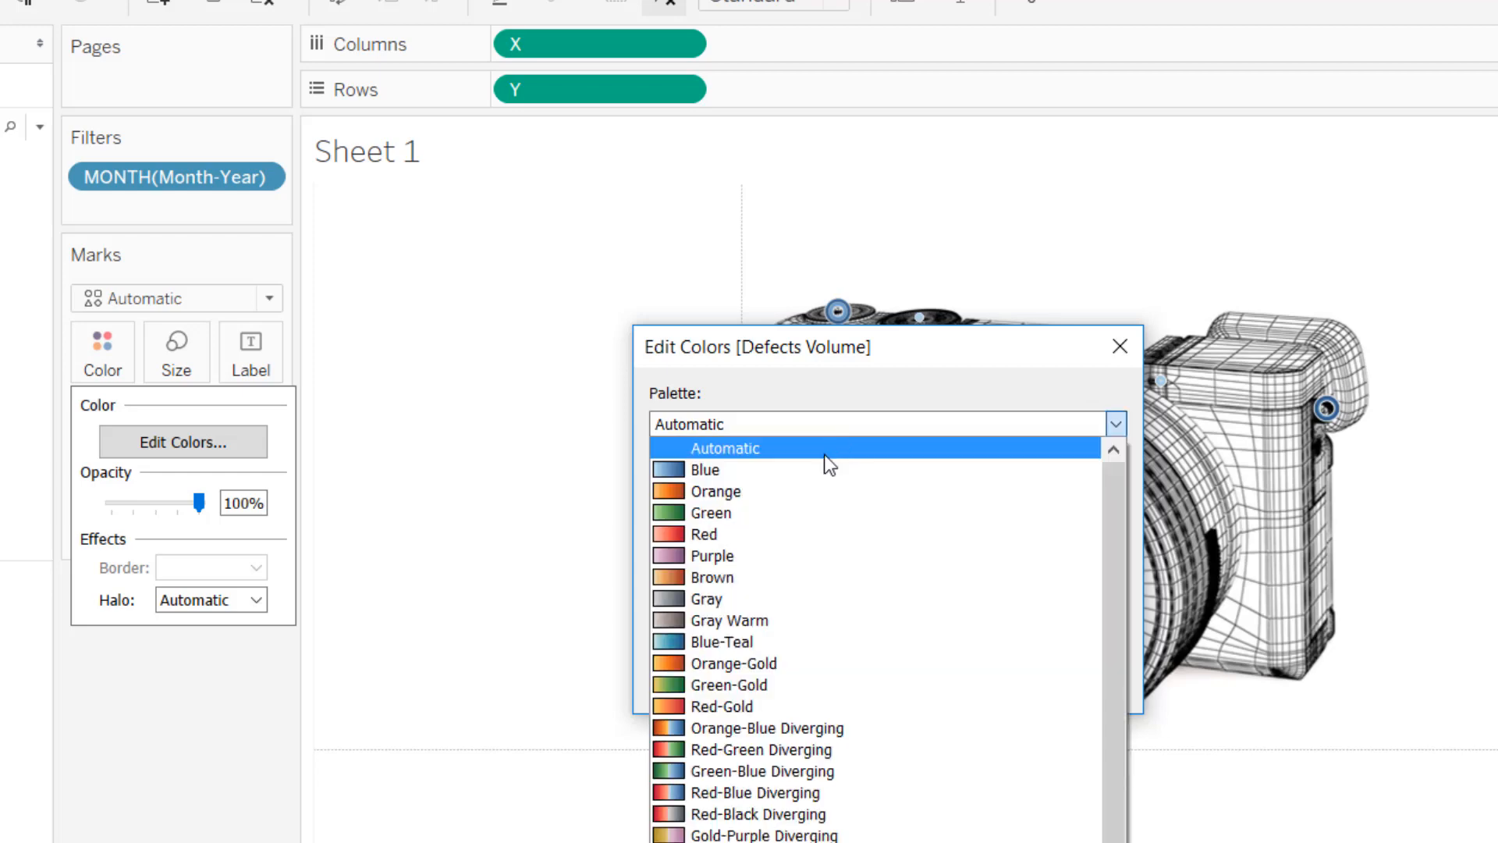
pyautogui.click(798, 530)
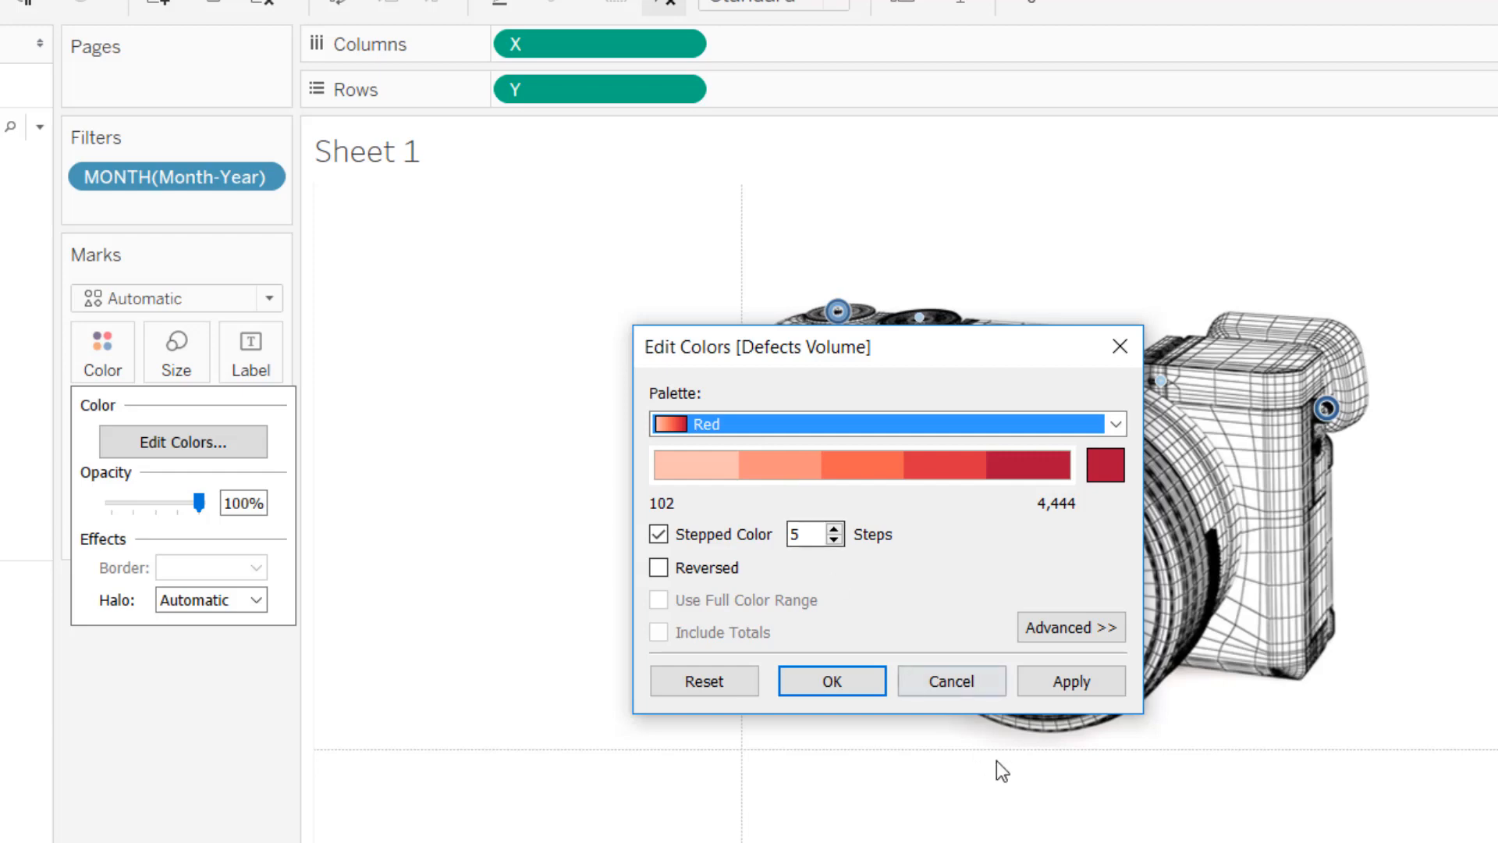
pyautogui.click(1072, 681)
pyautogui.click(831, 682)
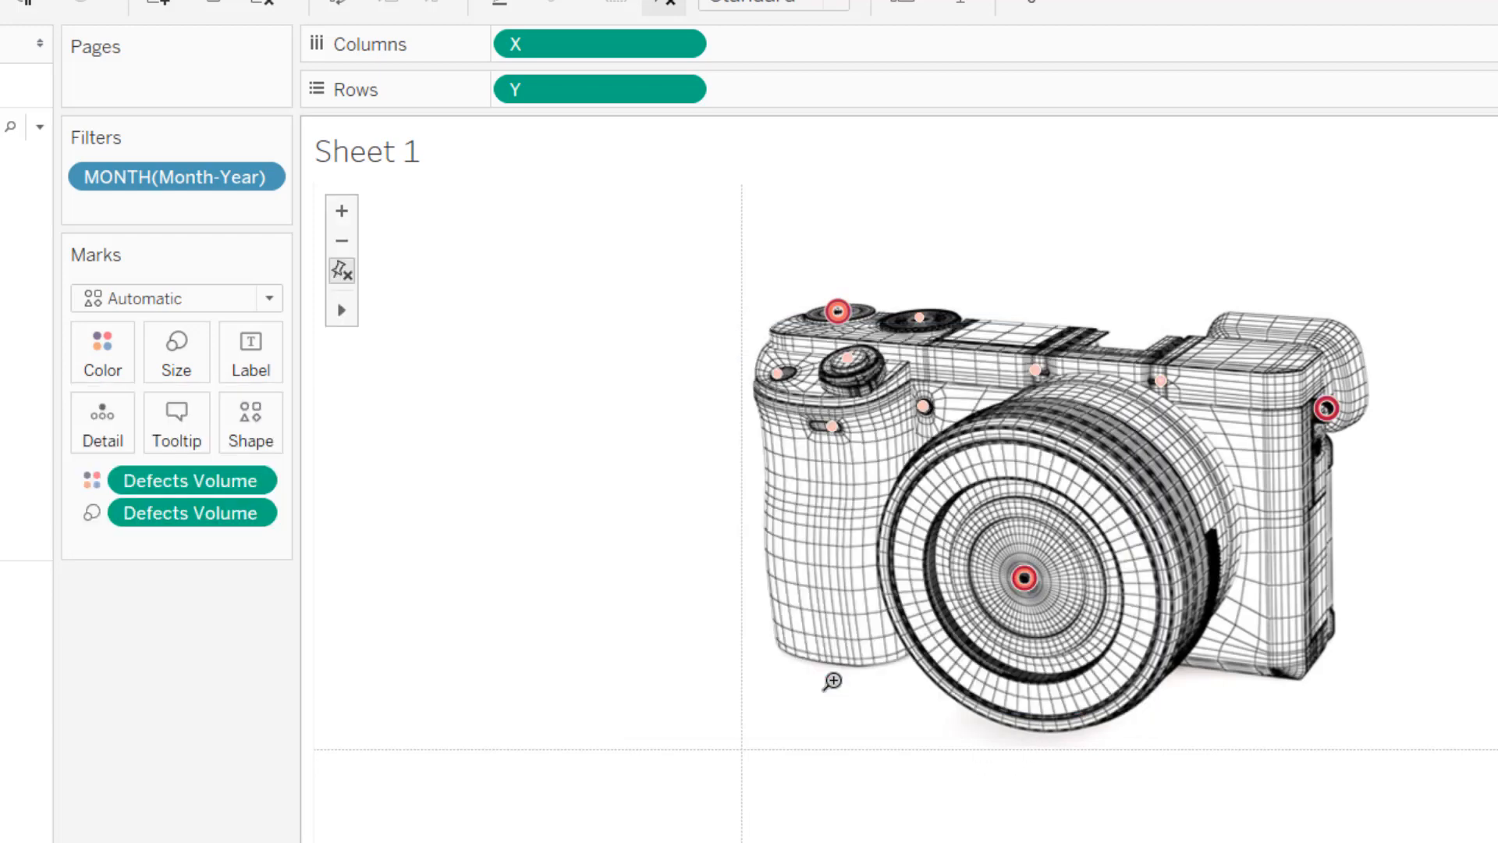
pyautogui.click(602, 618)
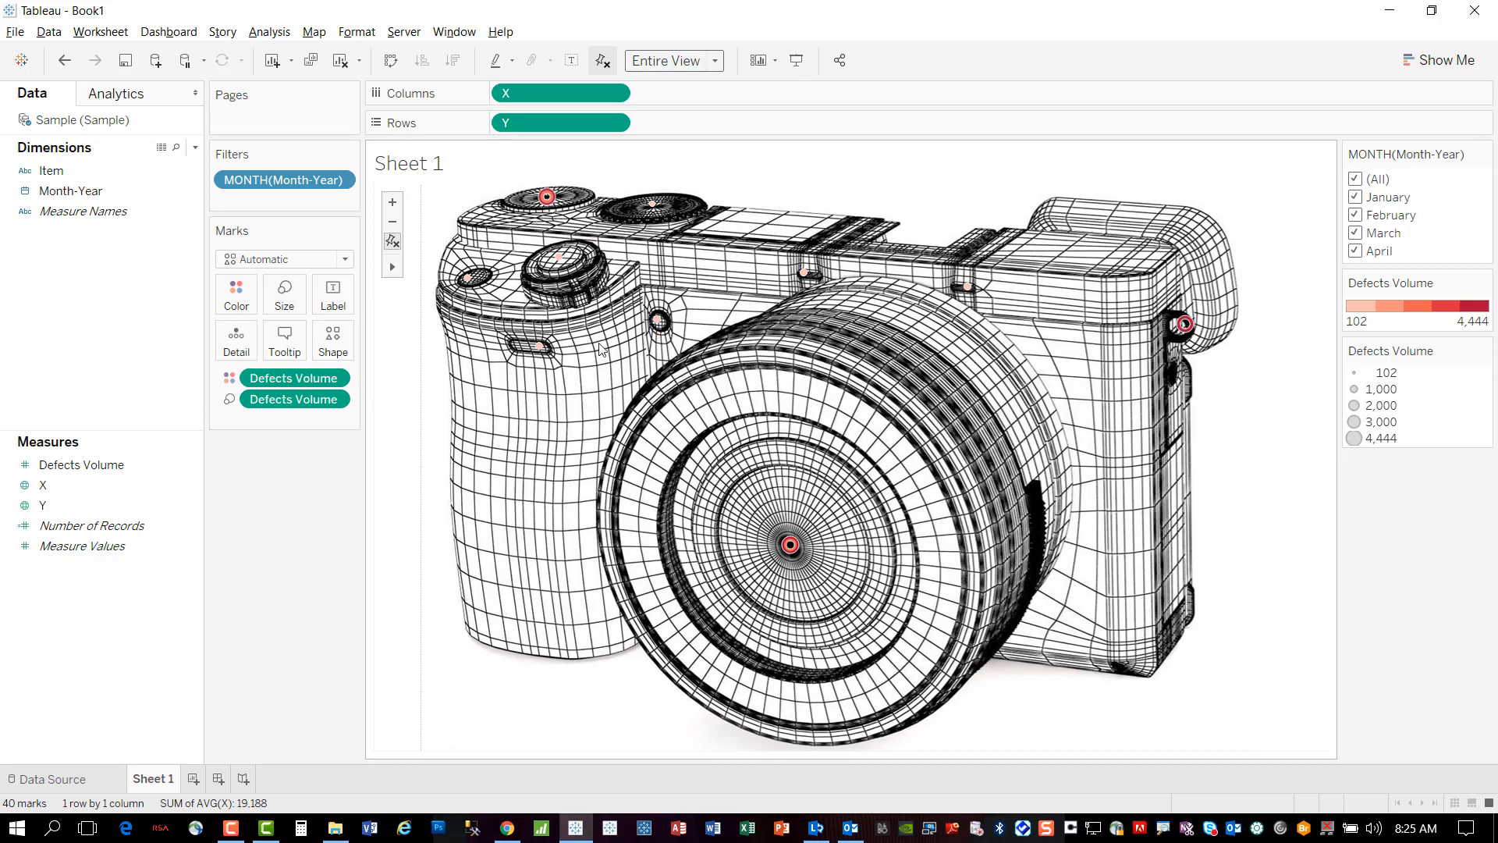
# Change the mark shape to a filled circle and enlarge the marks to somewhat above the middle of the size range.
pyautogui.click(285, 295)
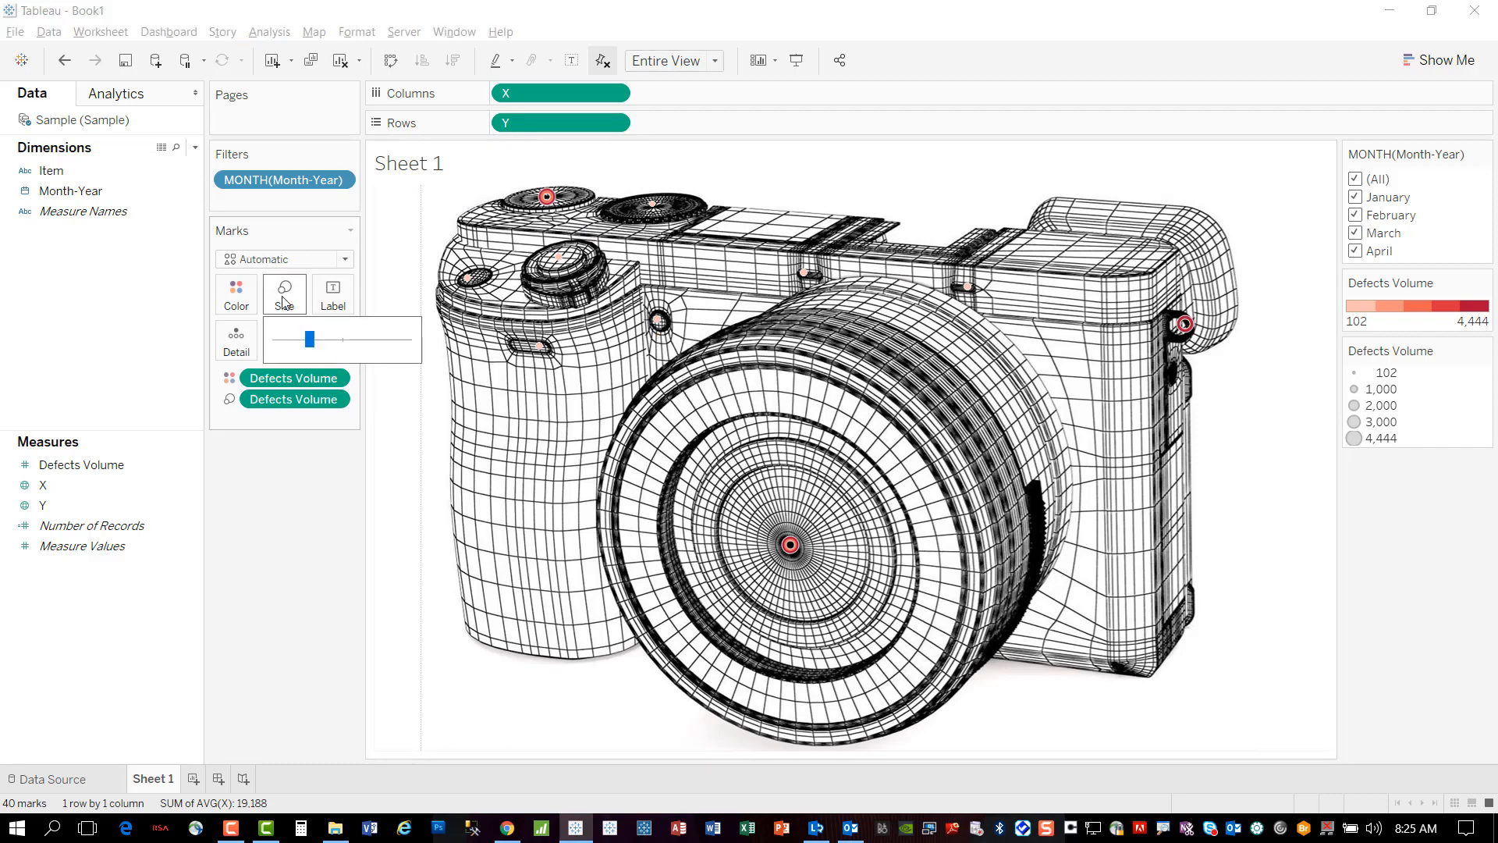
pyautogui.click(333, 341)
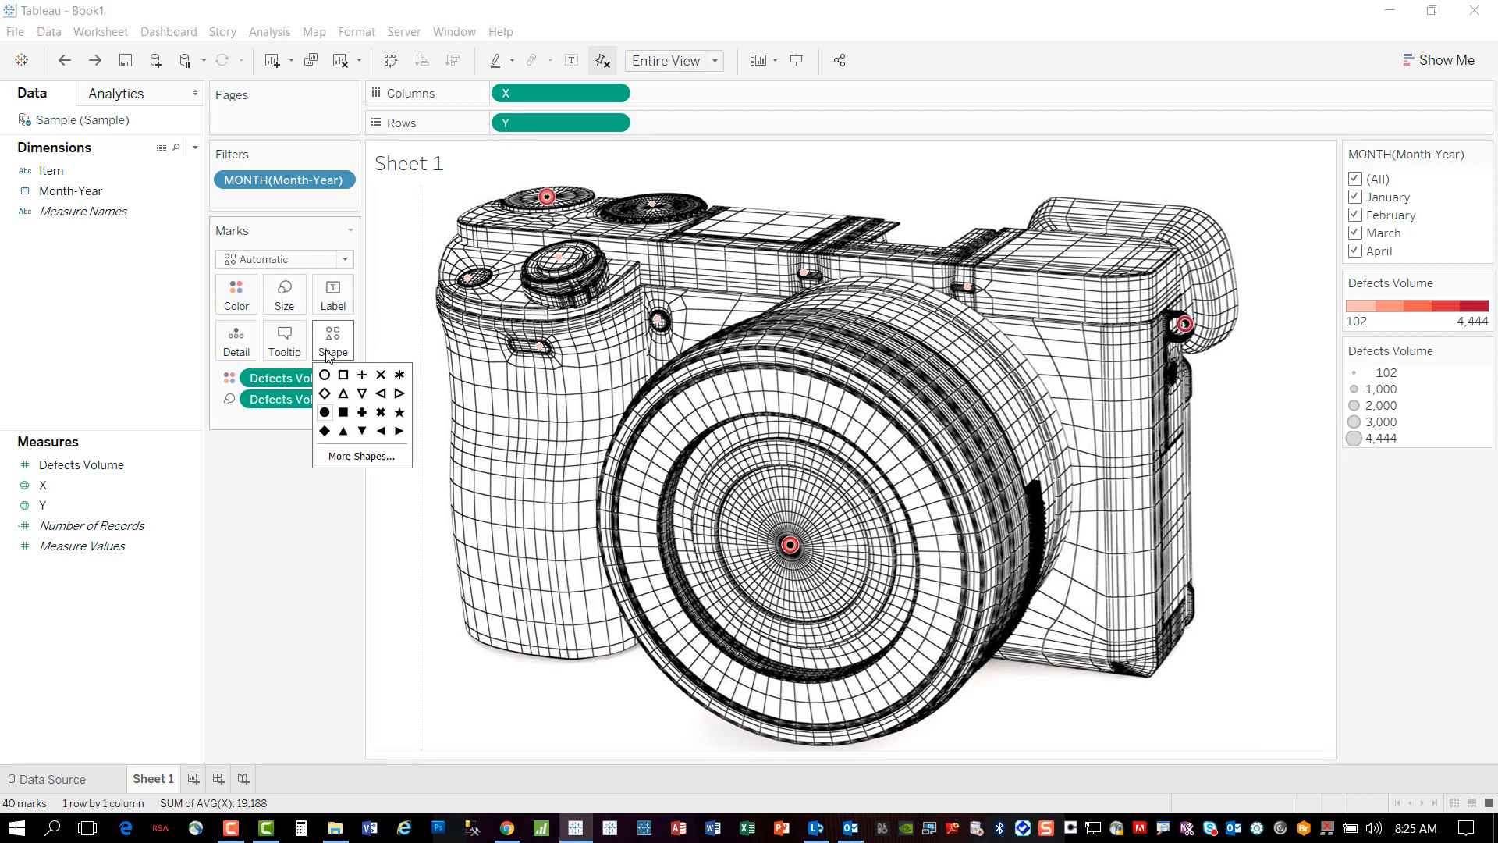
pyautogui.click(325, 413)
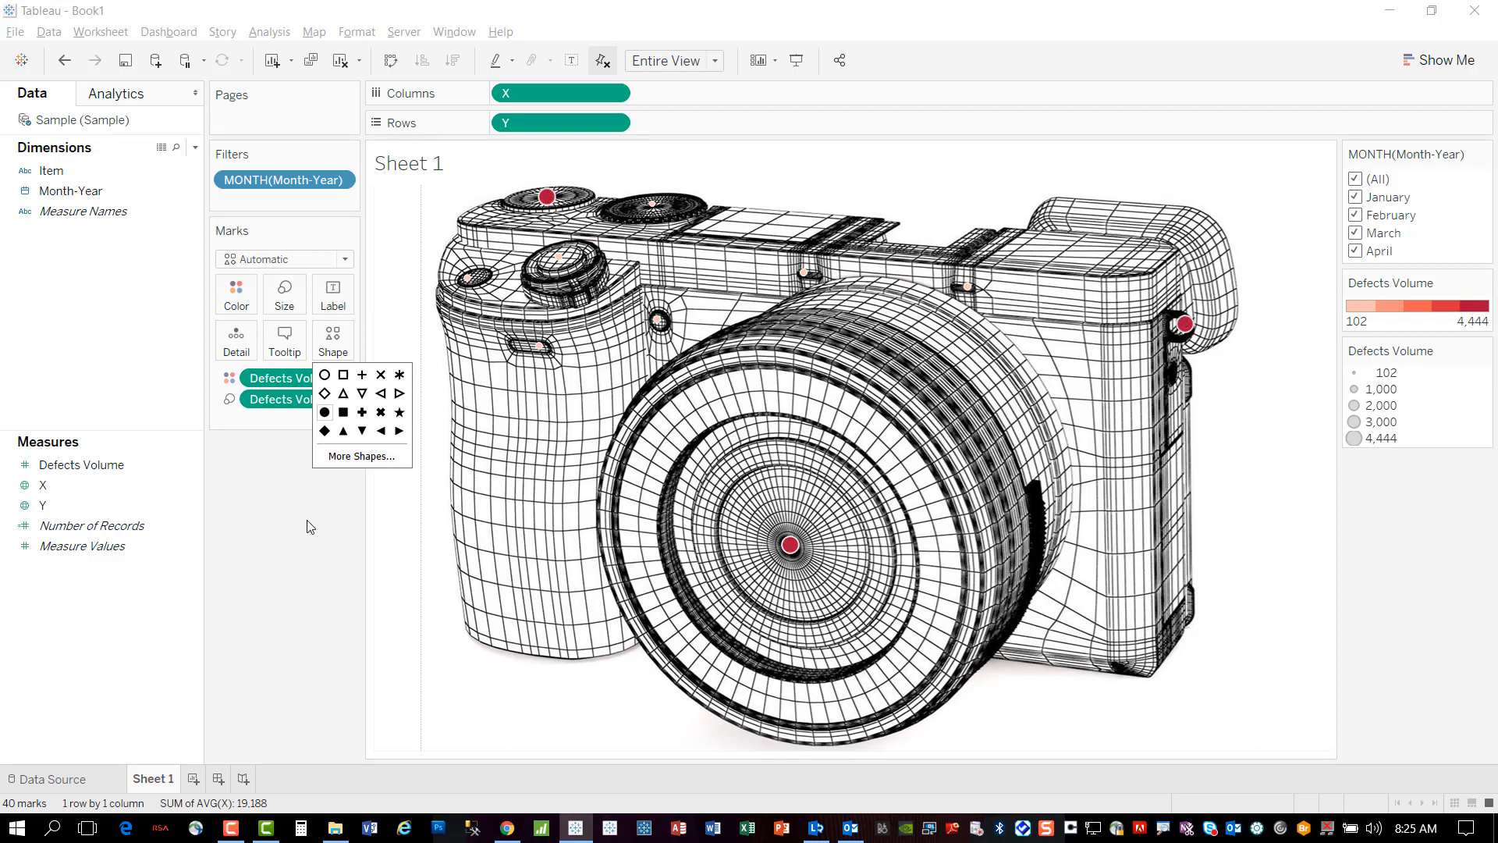
pyautogui.click(284, 295)
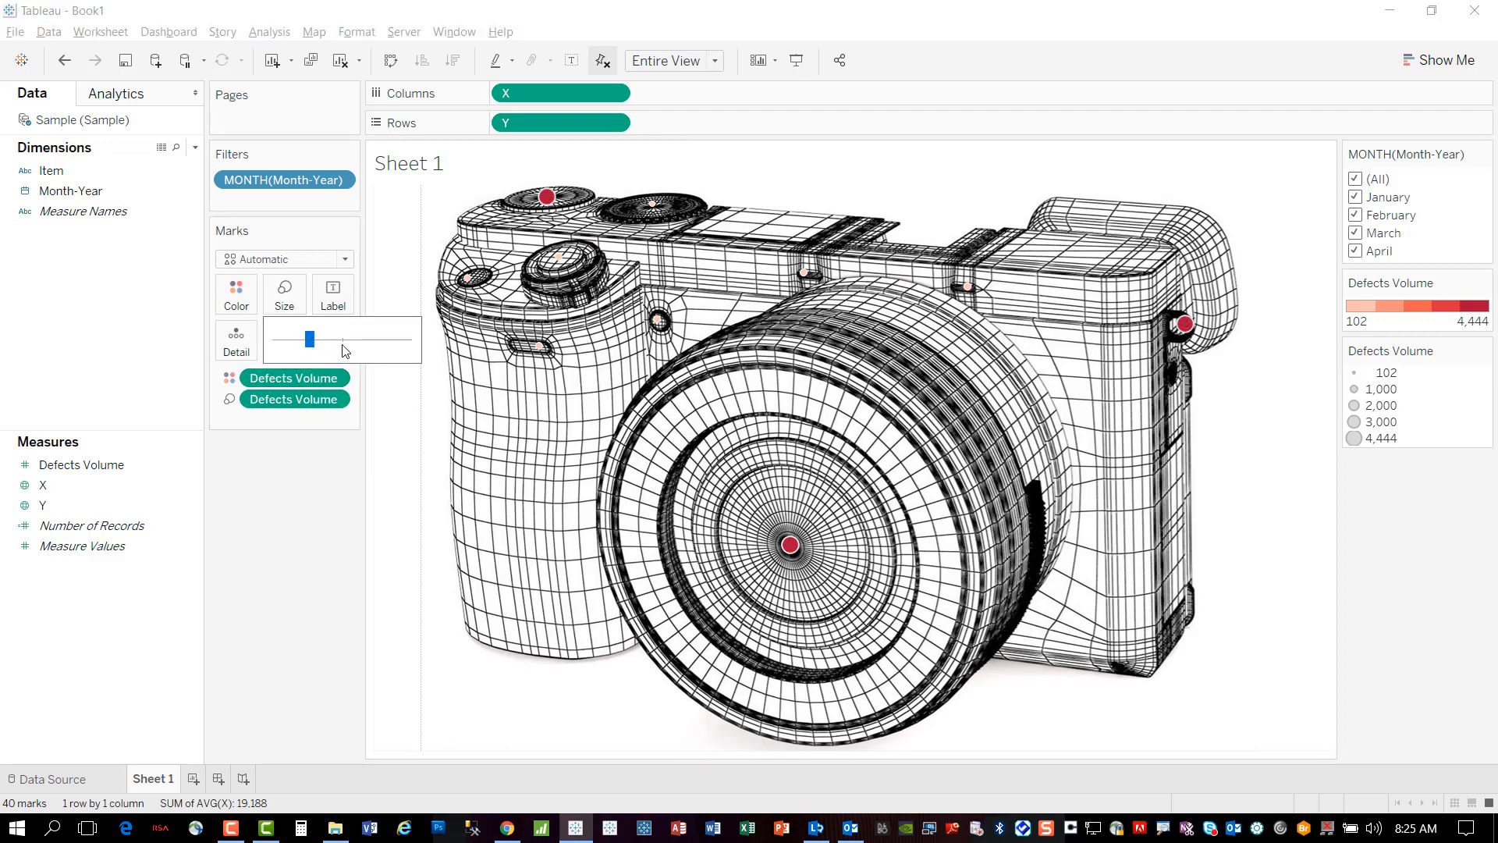
pyautogui.click(343, 341)
pyautogui.moveTo(341, 344); pyautogui.dragTo(367, 351)
pyautogui.moveTo(364, 346); pyautogui.dragTo(359, 346)
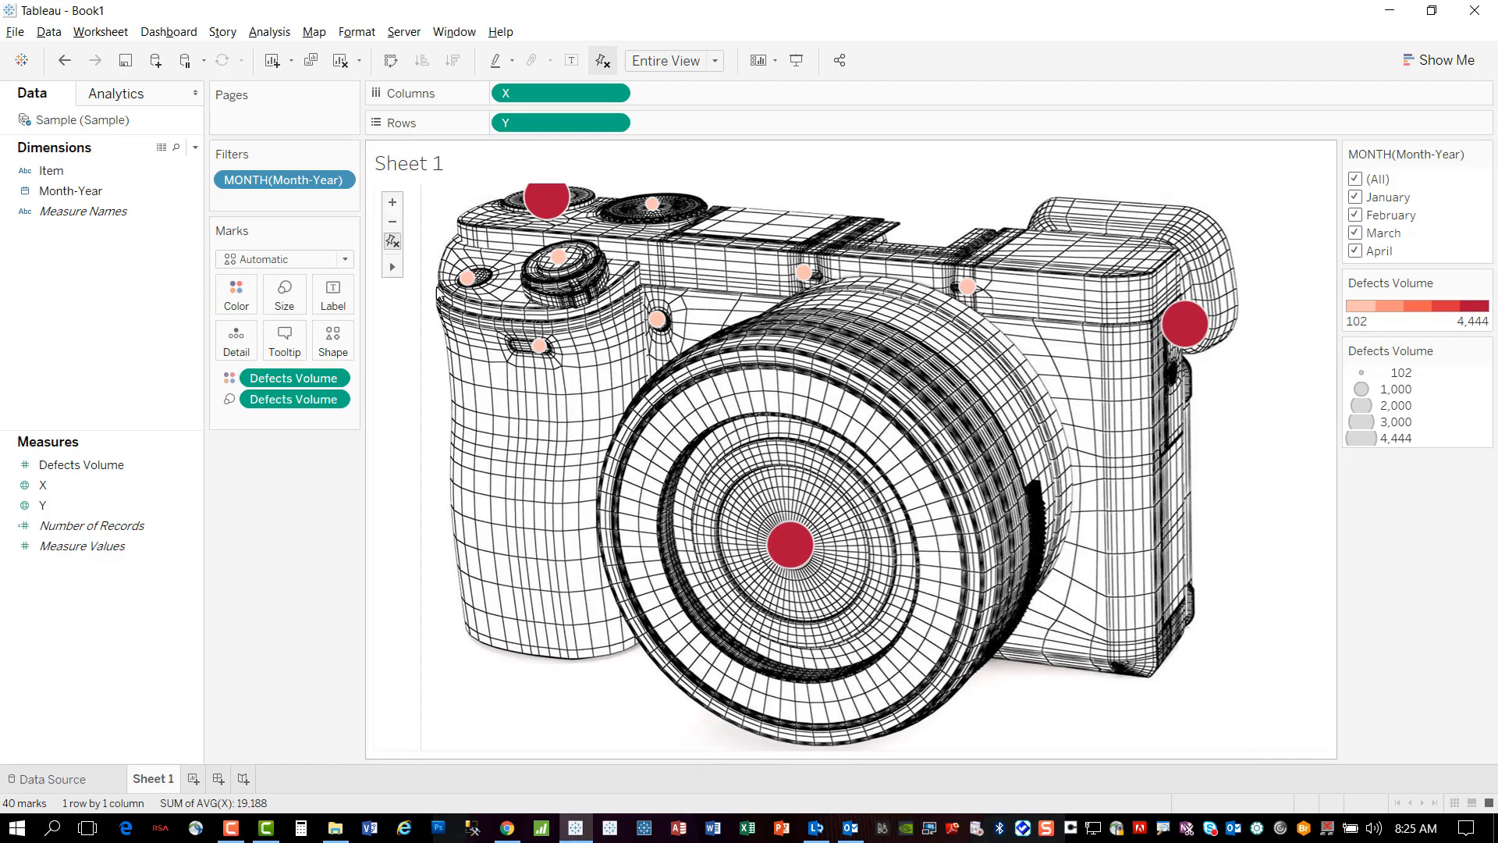
# Make more room for the camera view by hiding the sheet title and the Defects Volume size legend and narrowing the legend area.
pyautogui.rightClick(412, 172)
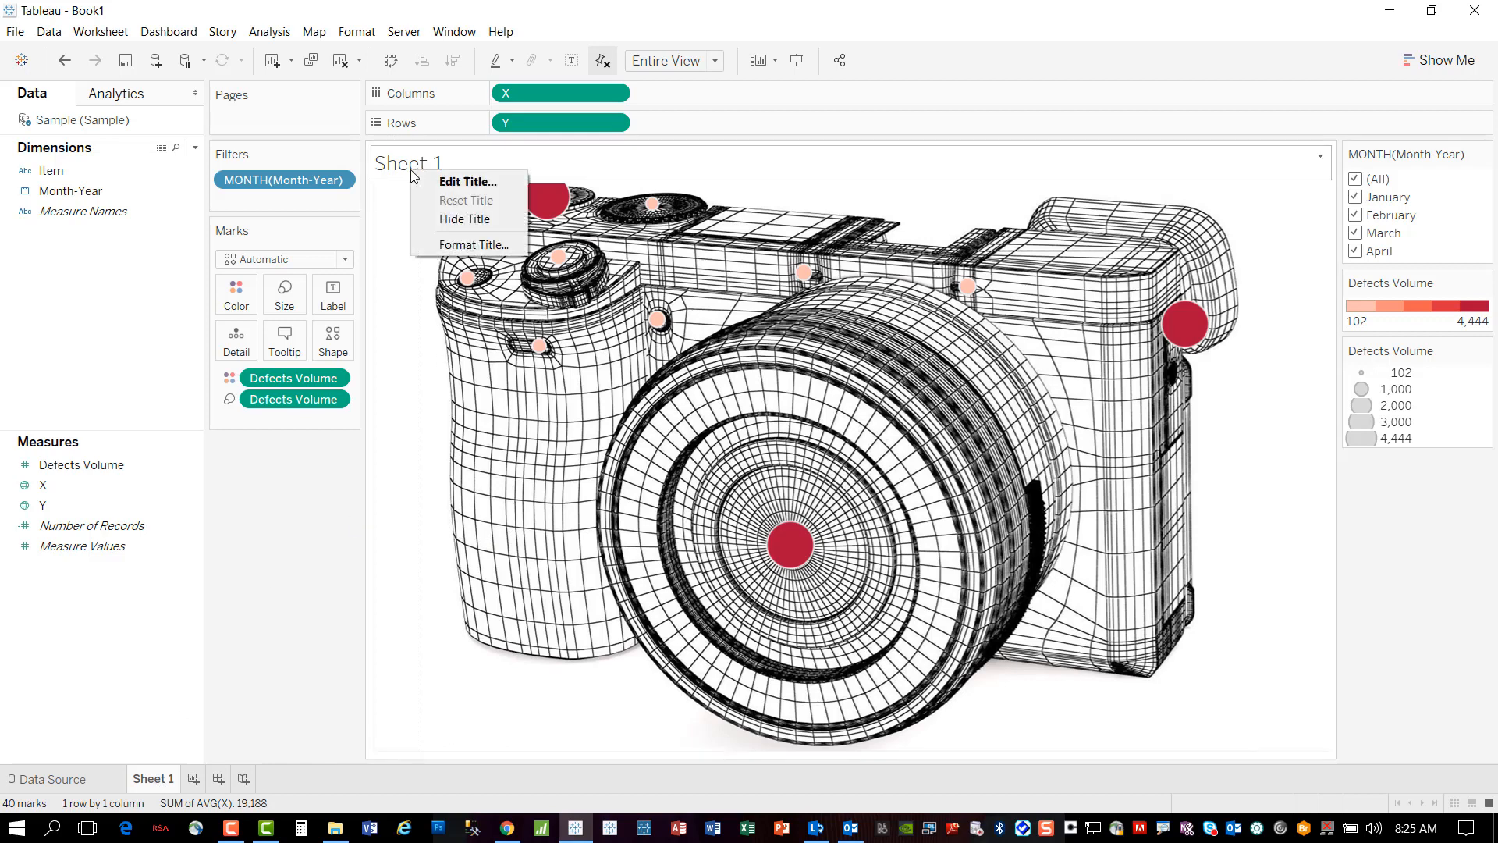
pyautogui.click(436, 221)
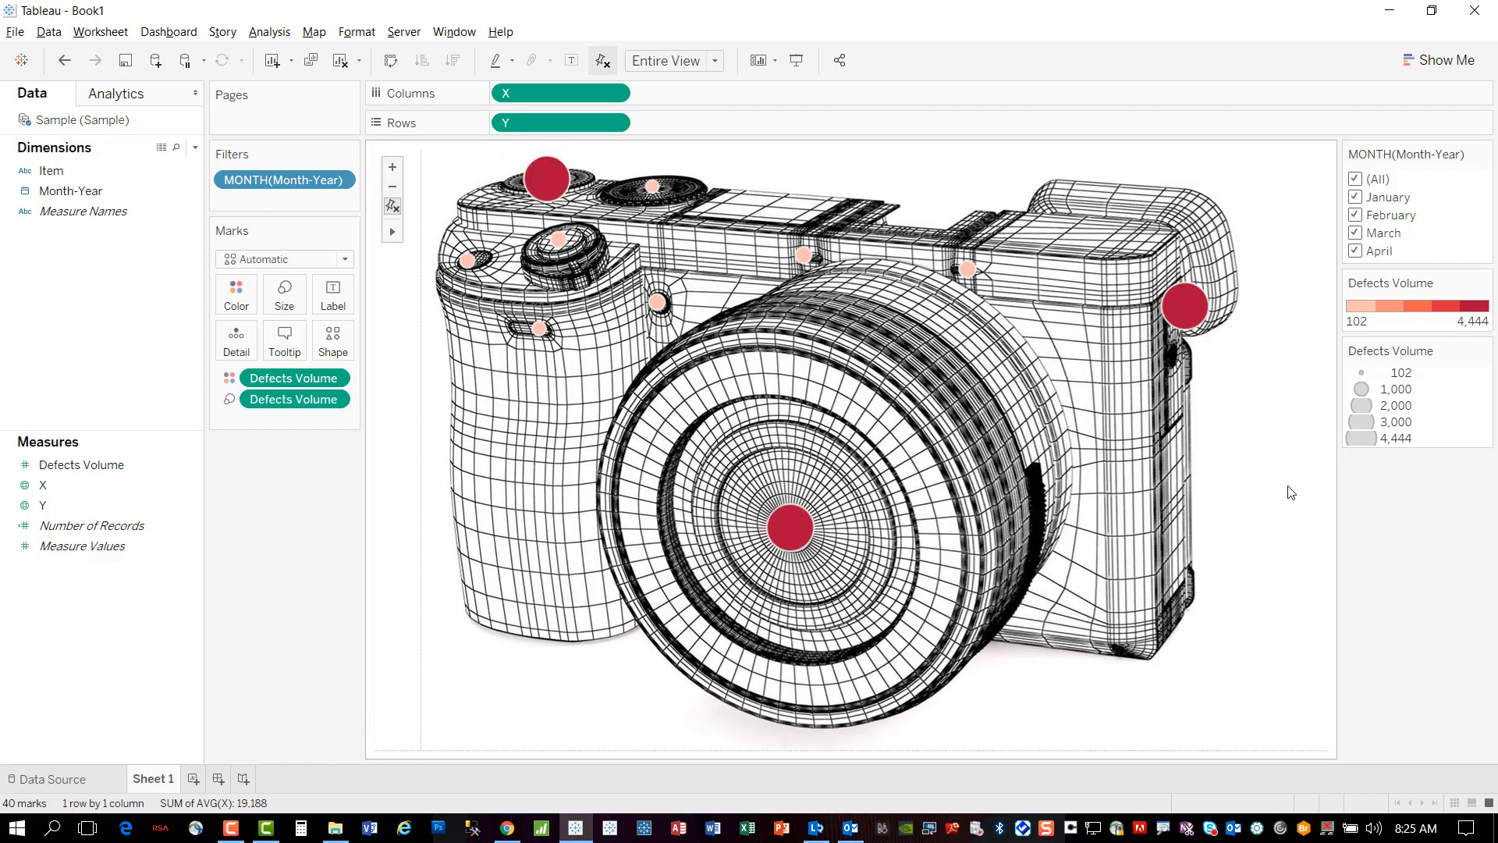
pyautogui.click(1483, 351)
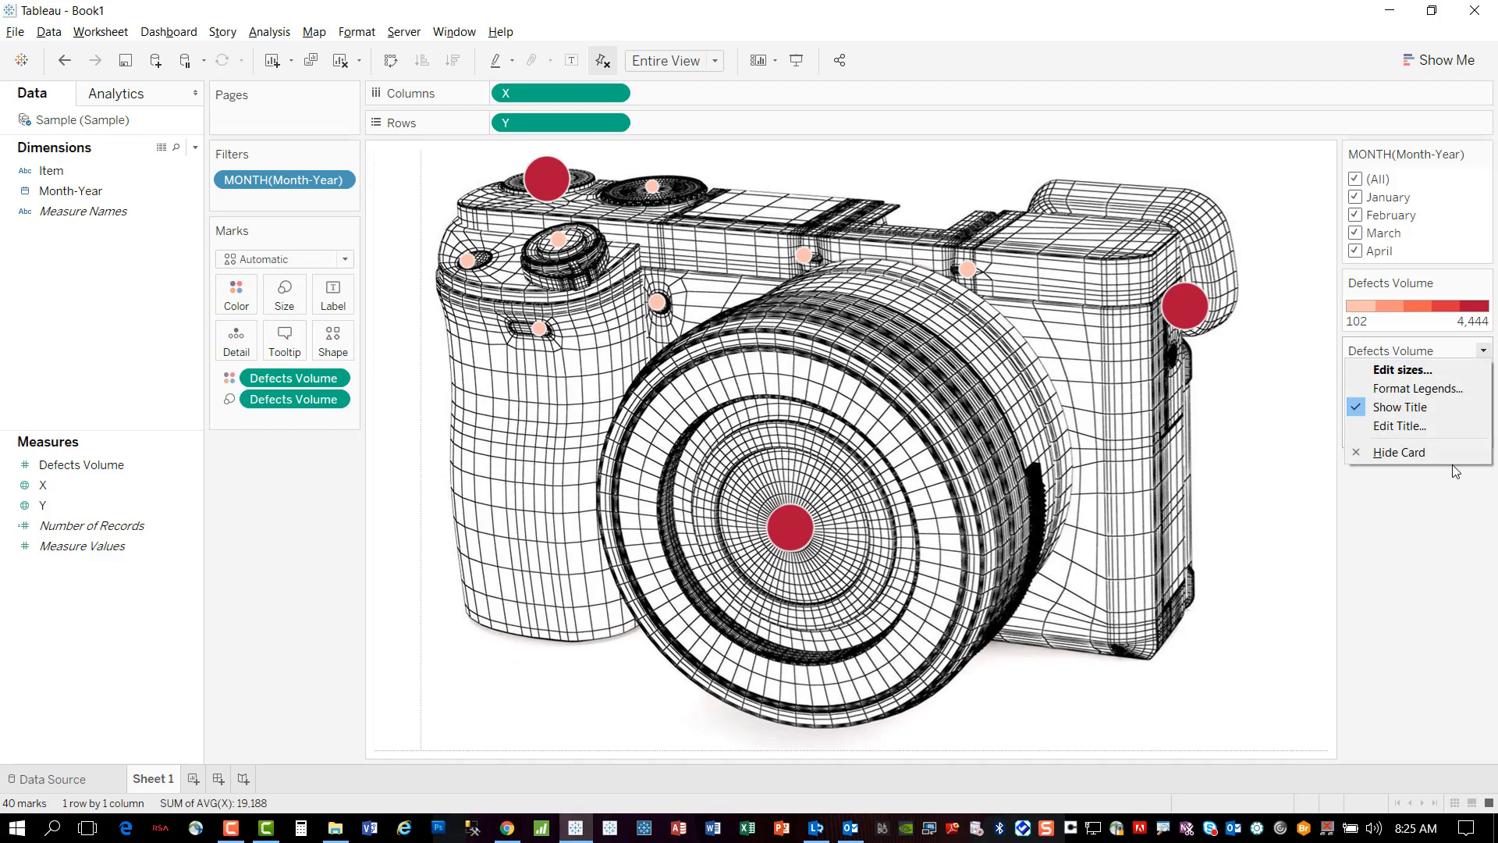
pyautogui.click(1445, 455)
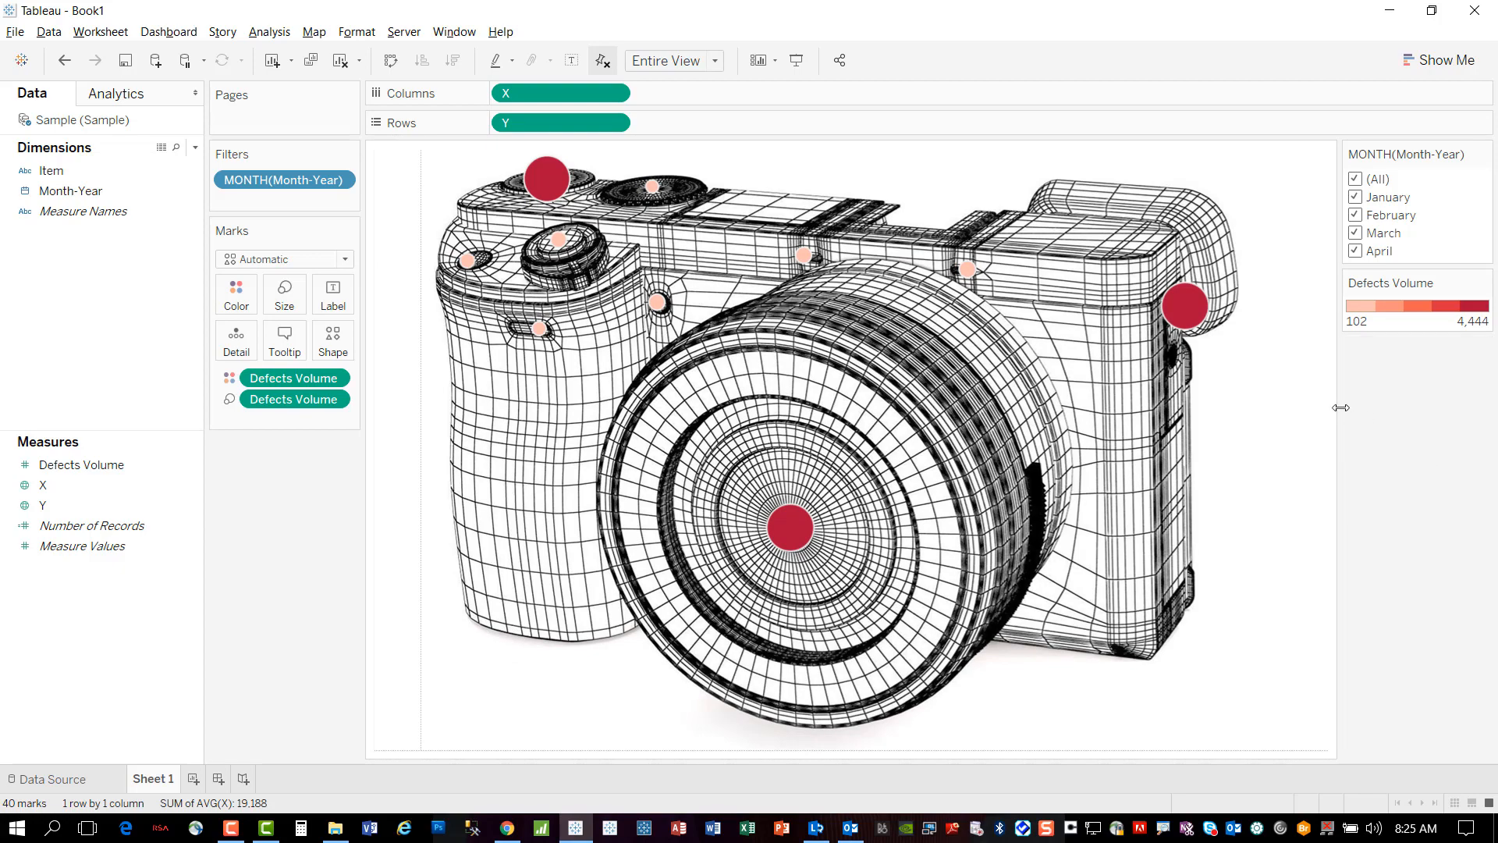
pyautogui.moveTo(1340, 407); pyautogui.dragTo(1360, 434)
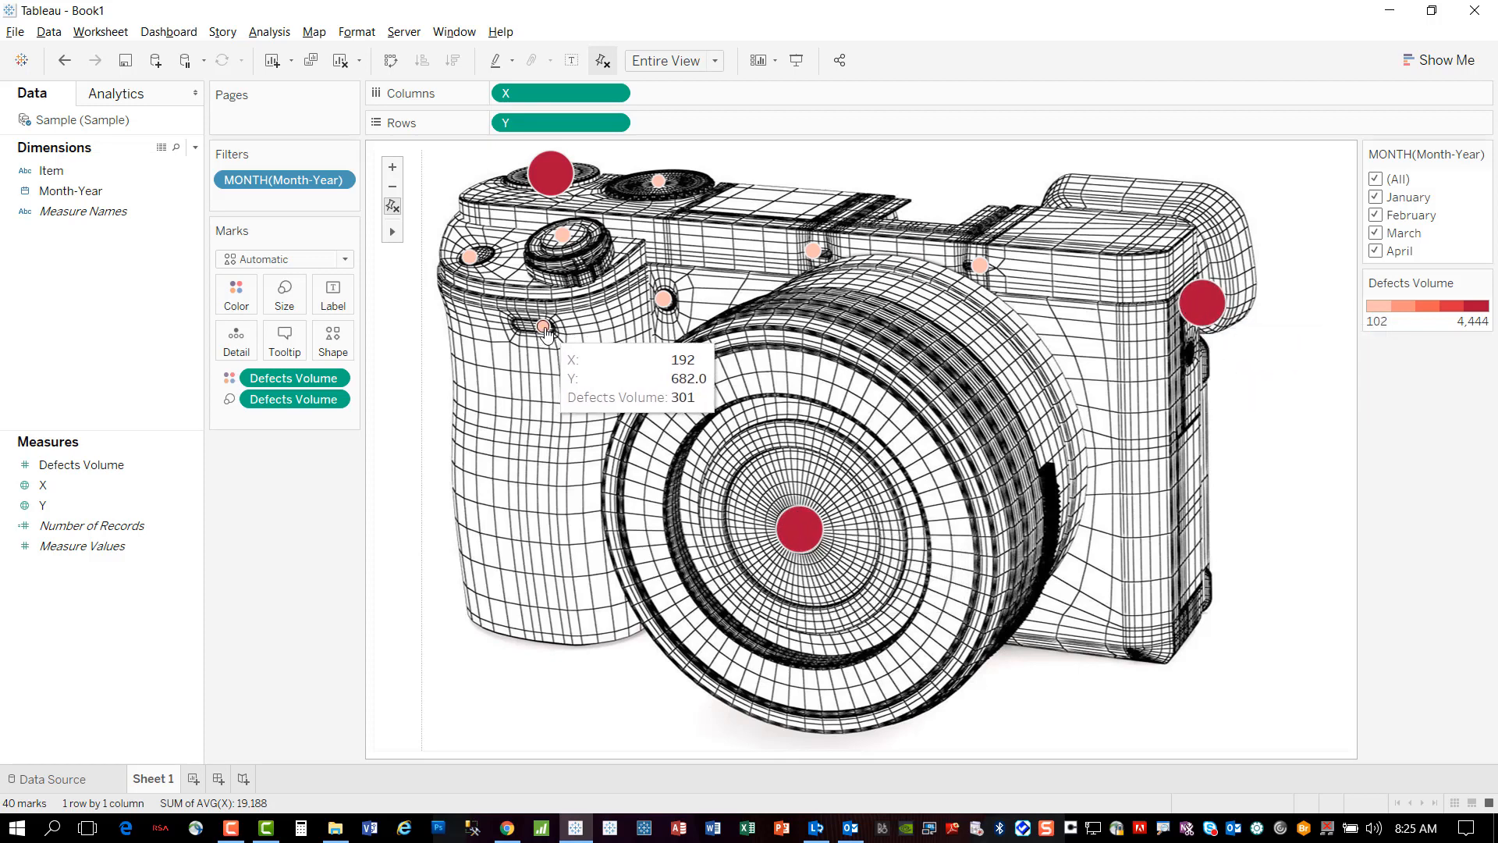
# Add the Item dimension to the marks as a label and check the tooltips of several defect marks on the camera.
pyautogui.moveTo(824, 263)
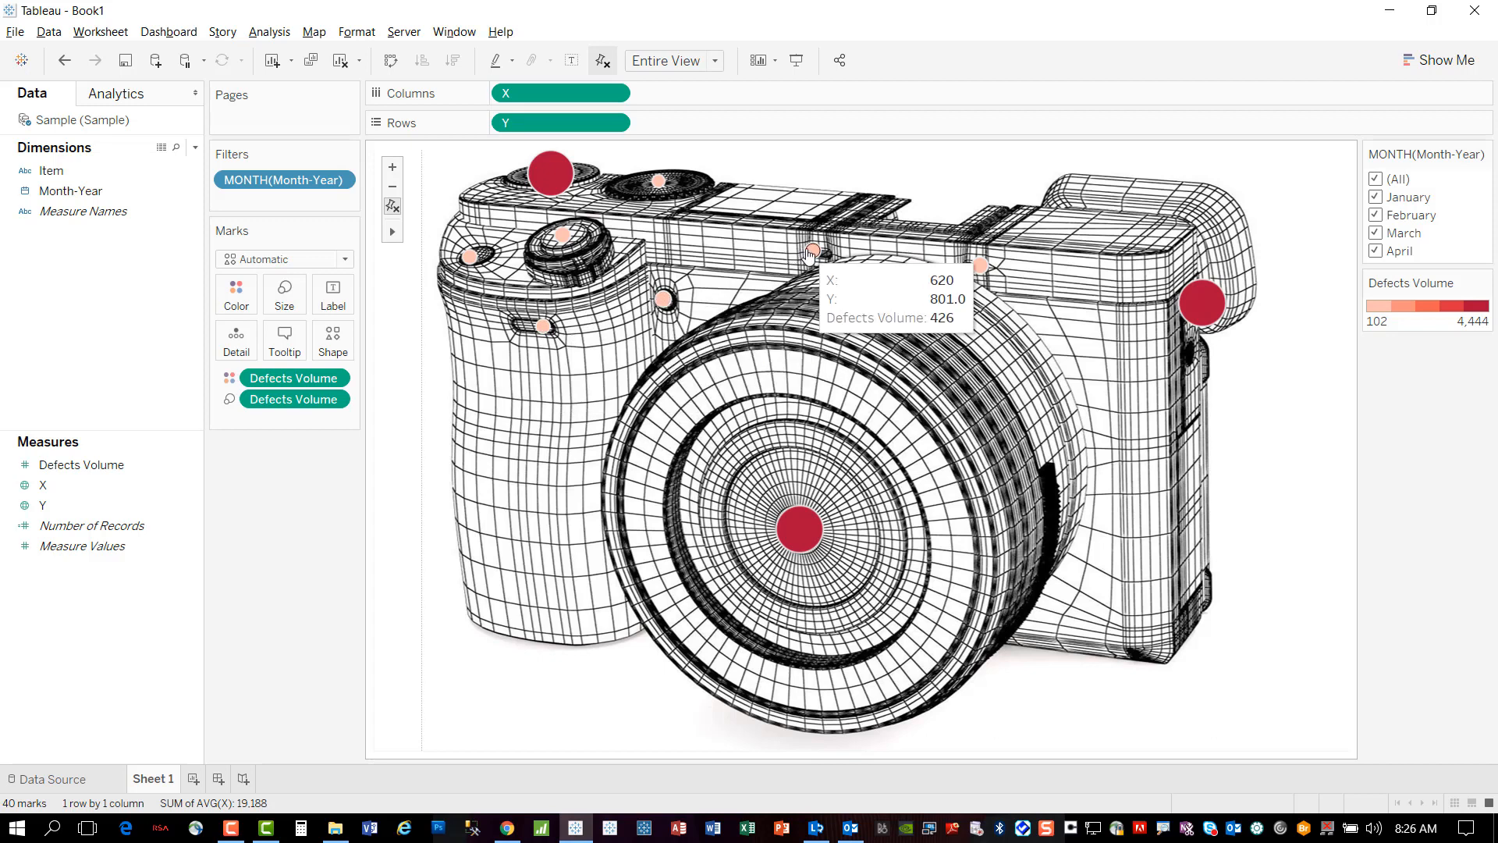
pyautogui.moveTo(982, 269)
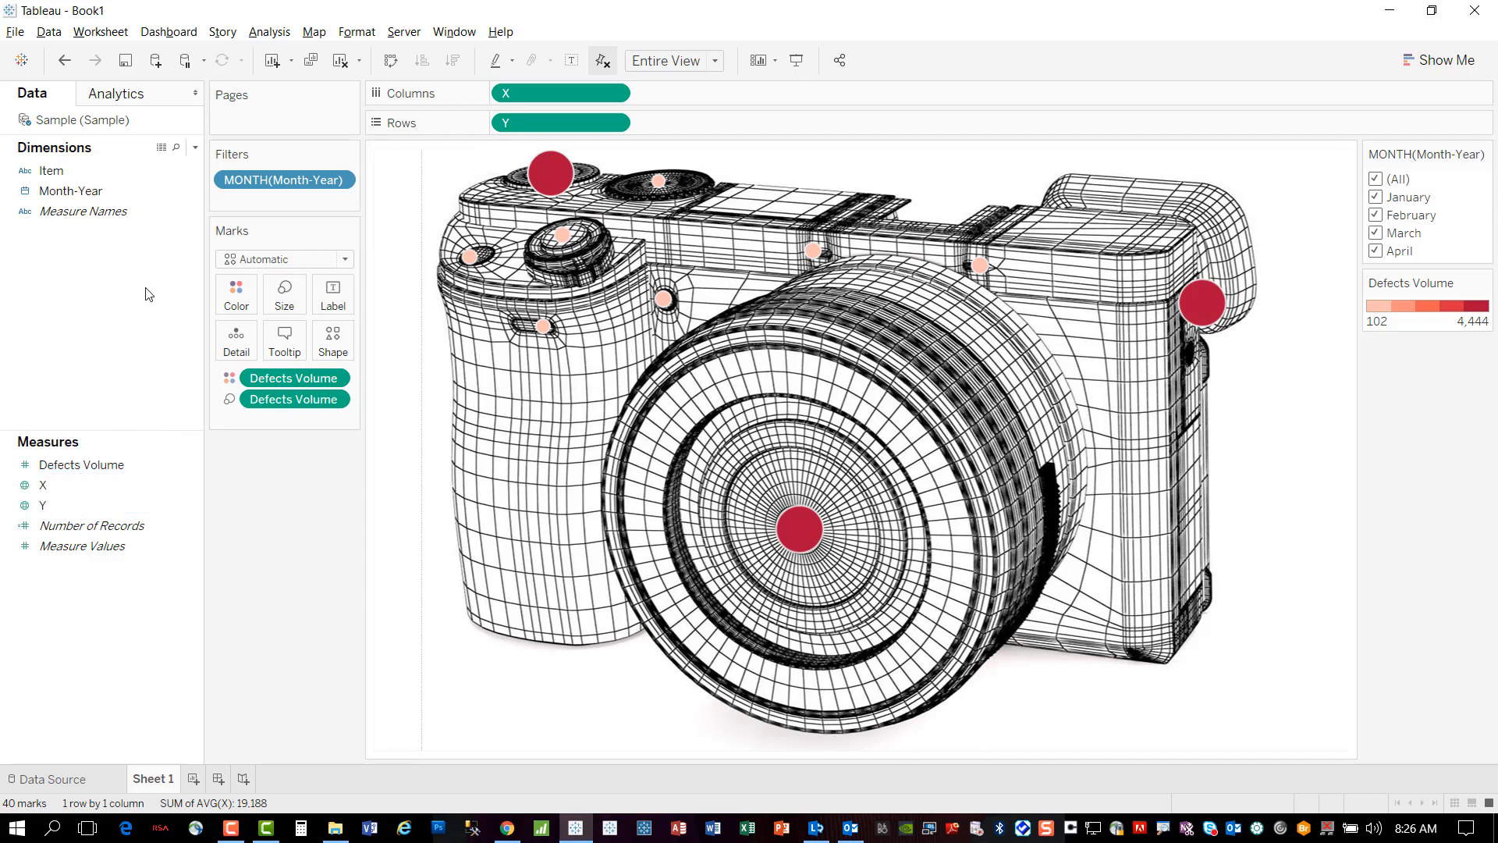
pyautogui.moveTo(52, 170); pyautogui.dragTo(326, 300)
pyautogui.moveTo(975, 270)
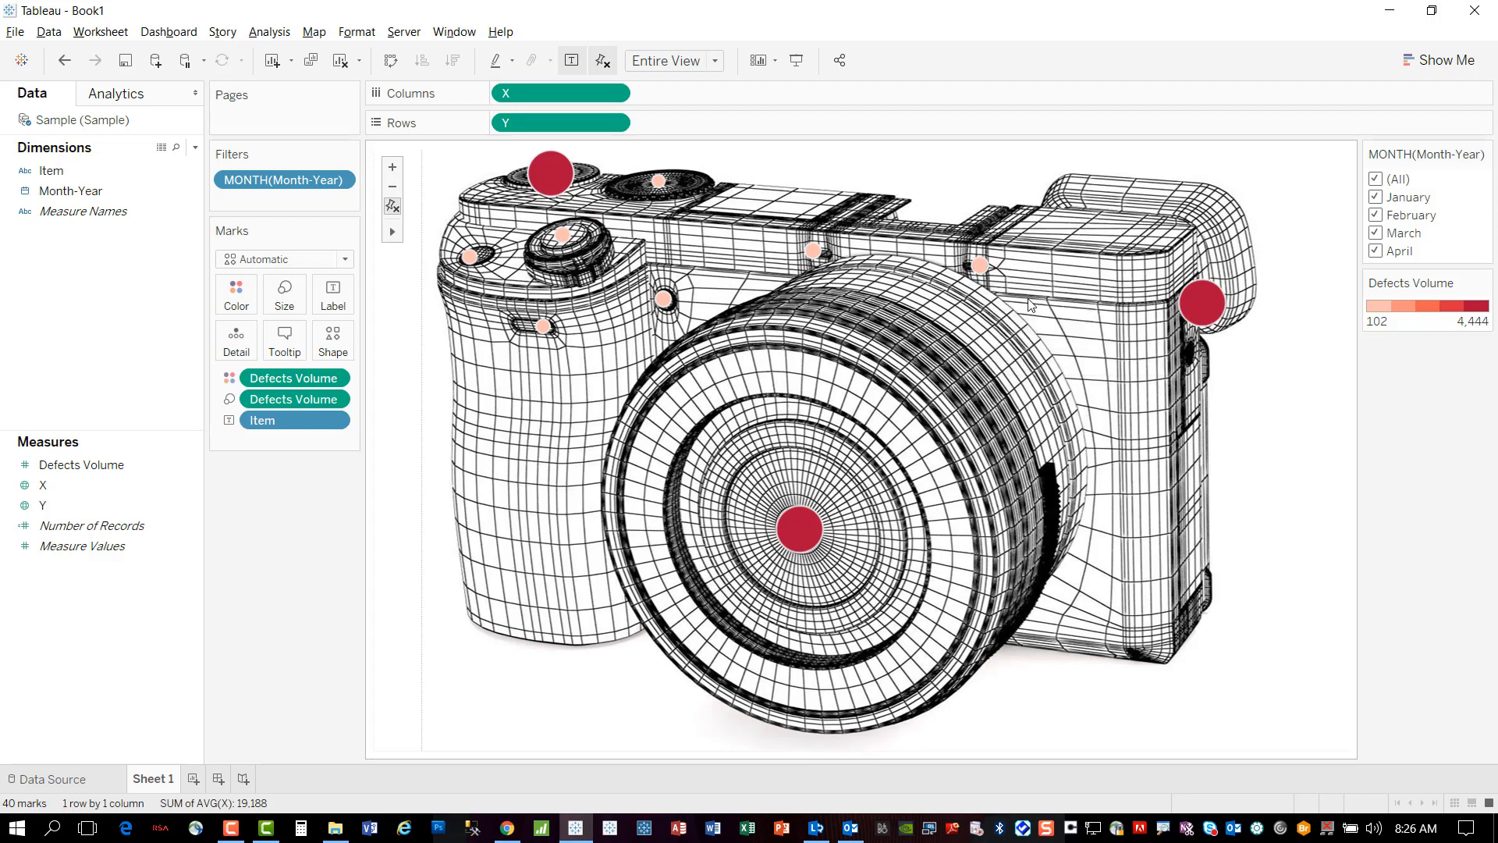
pyautogui.moveTo(1208, 316)
pyautogui.moveTo(541, 332)
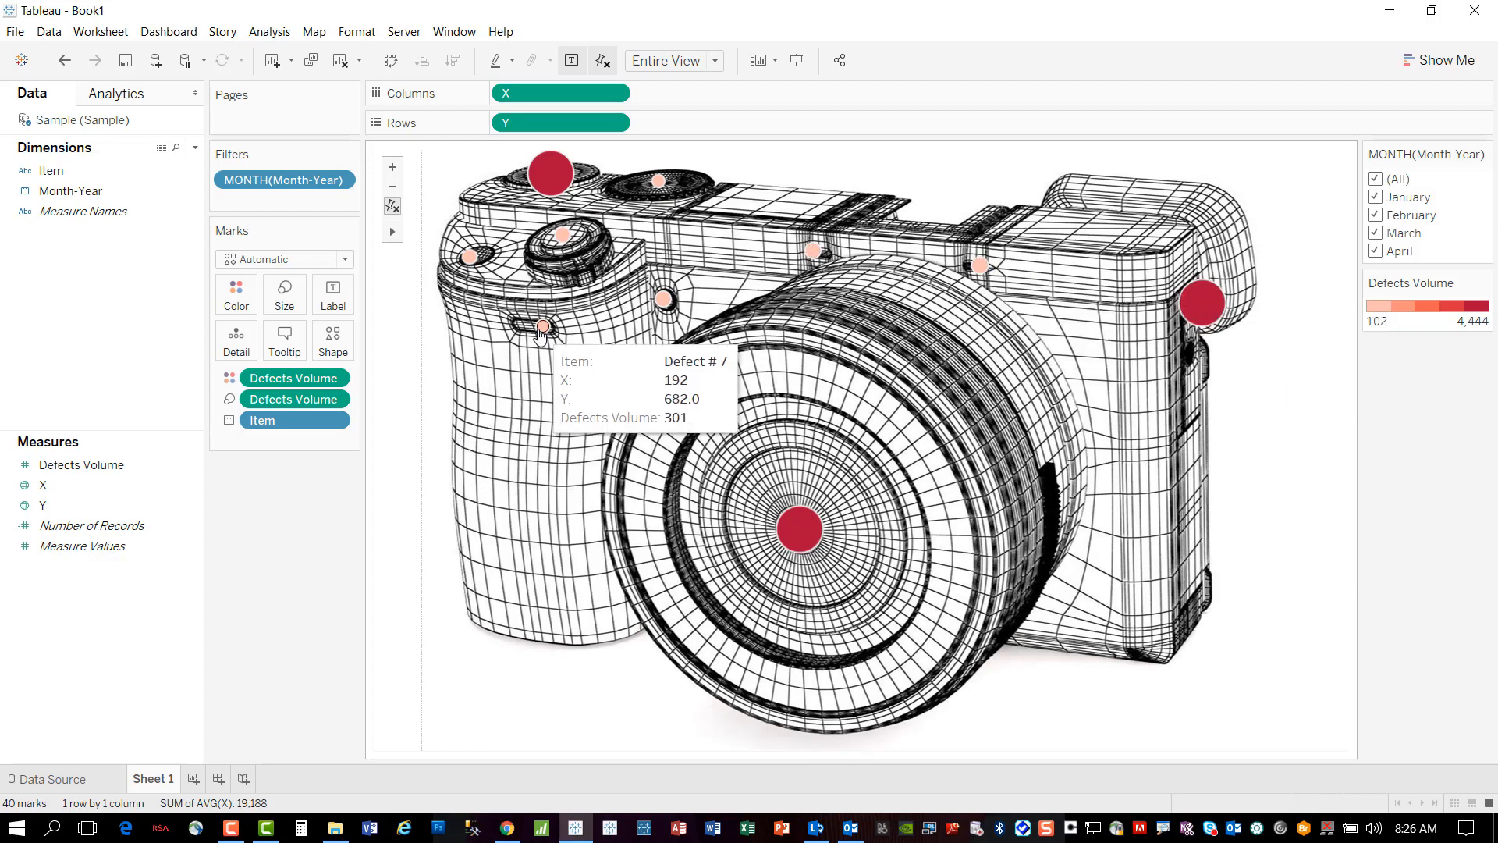
pyautogui.moveTo(807, 265)
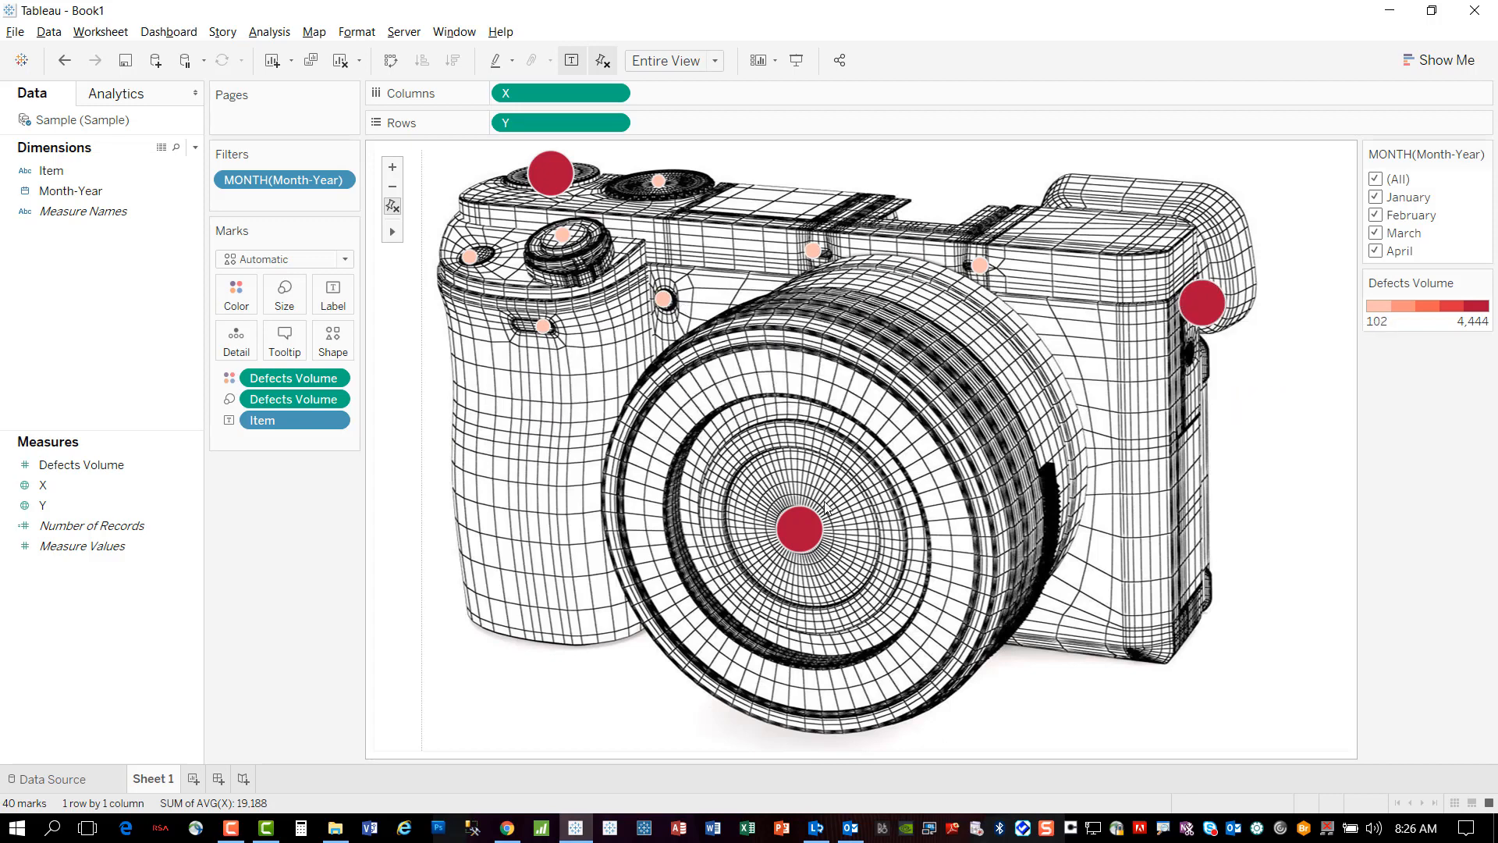
pyautogui.moveTo(804, 521)
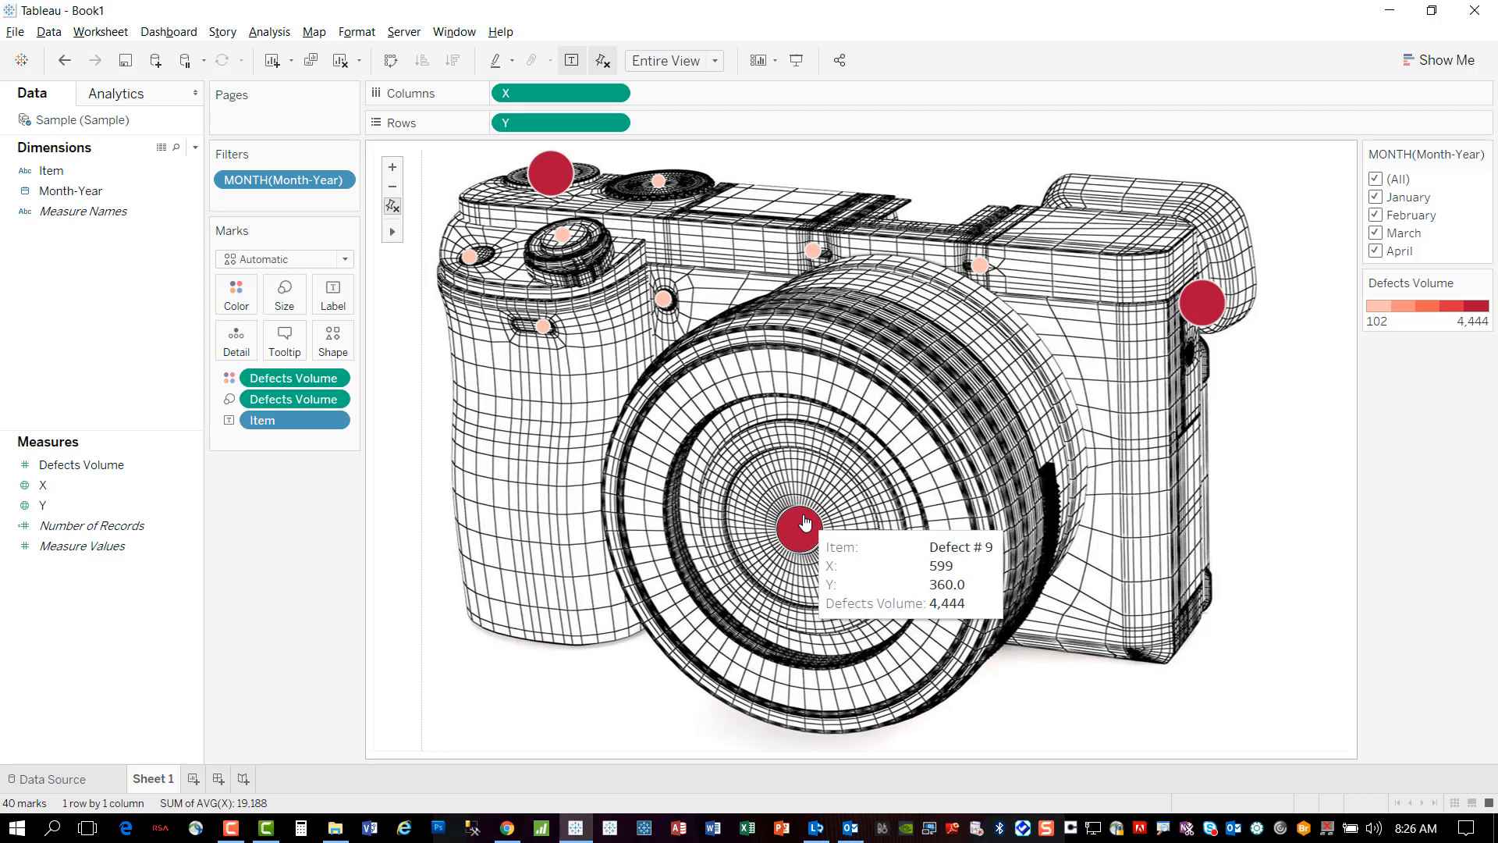